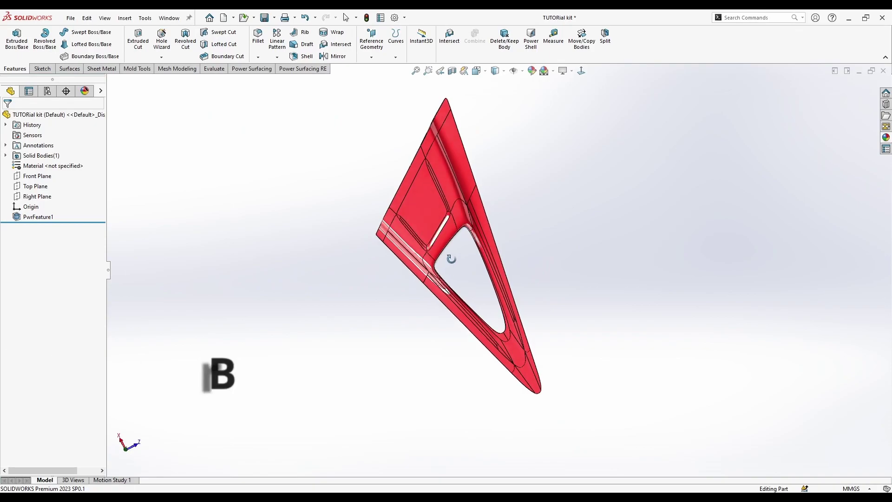
scroll(482, 293, down, 3)
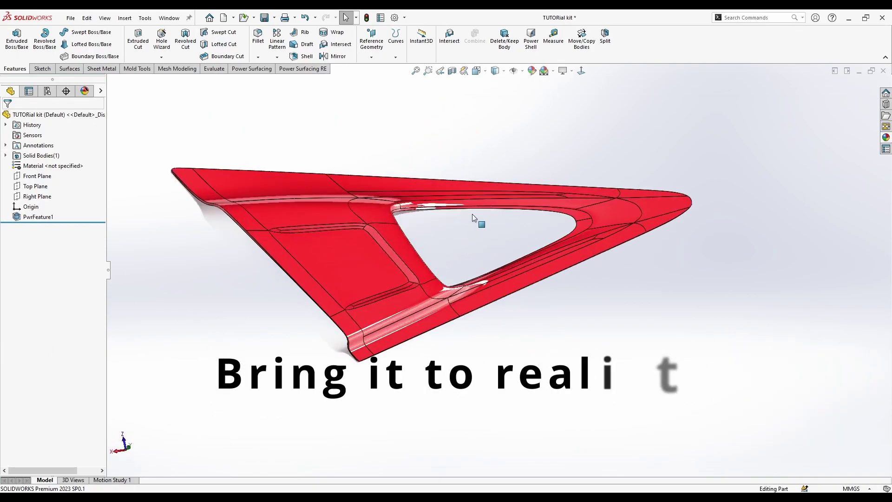
middle_drag(474, 219, 442, 277)
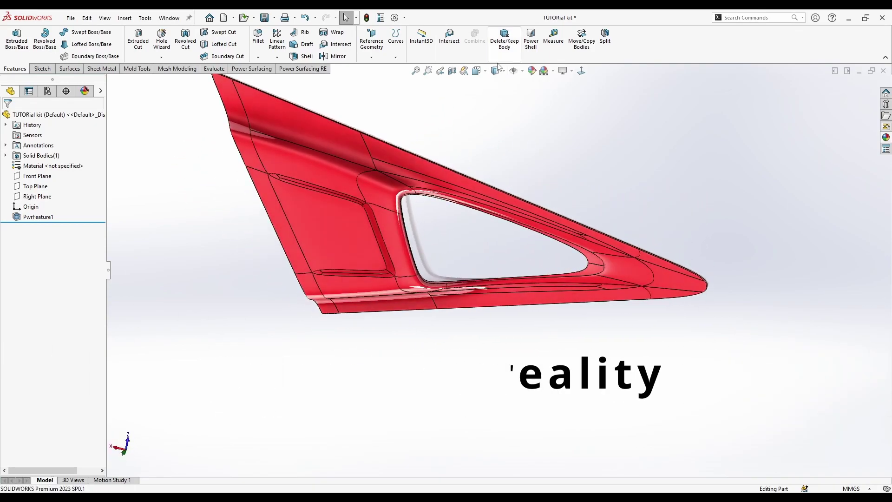
click(563, 72)
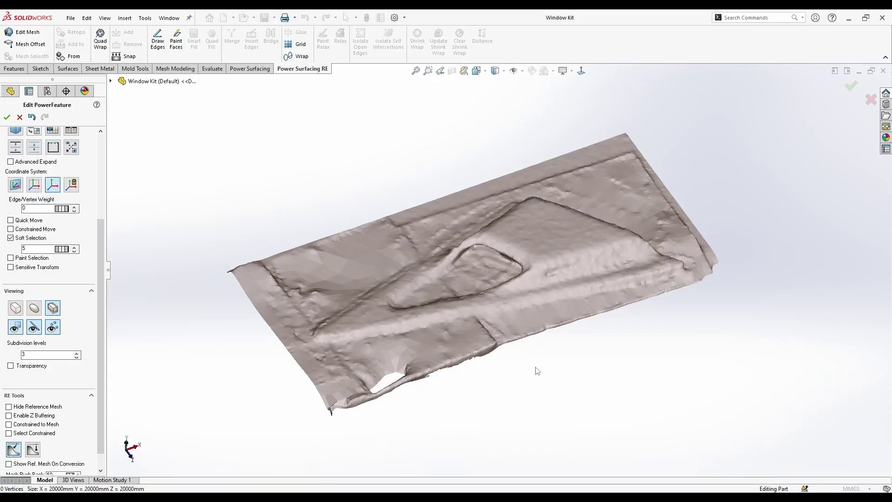
middle_drag(537, 372, 501, 323)
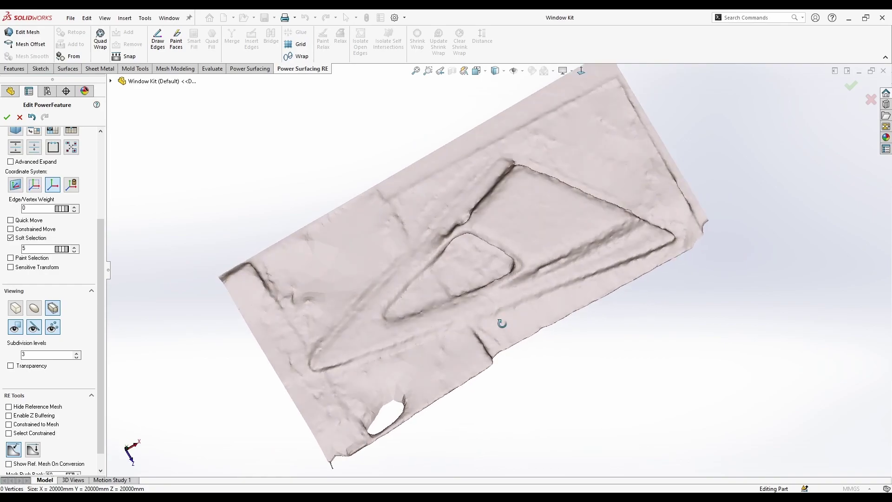
click(585, 71)
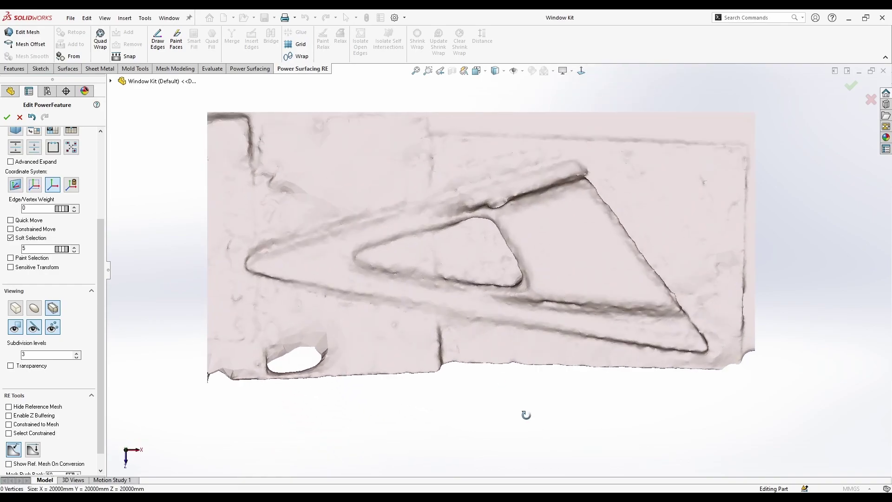
middle_drag(526, 415, 545, 382)
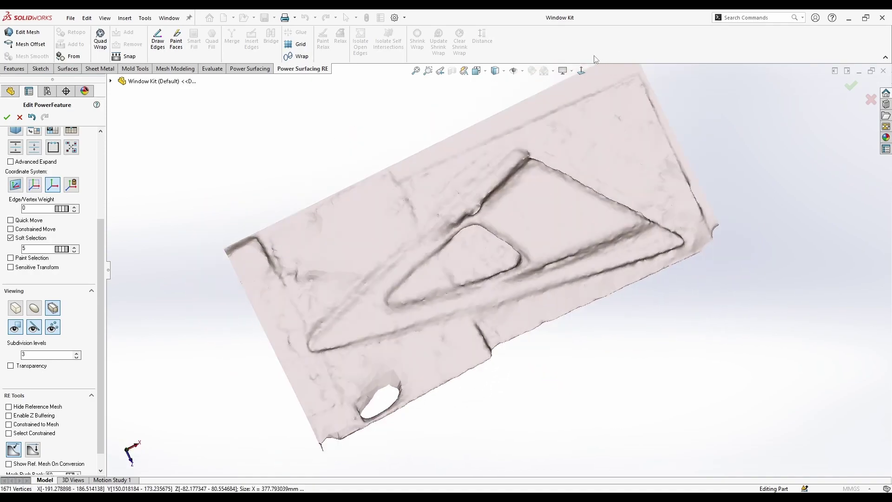
click(582, 71)
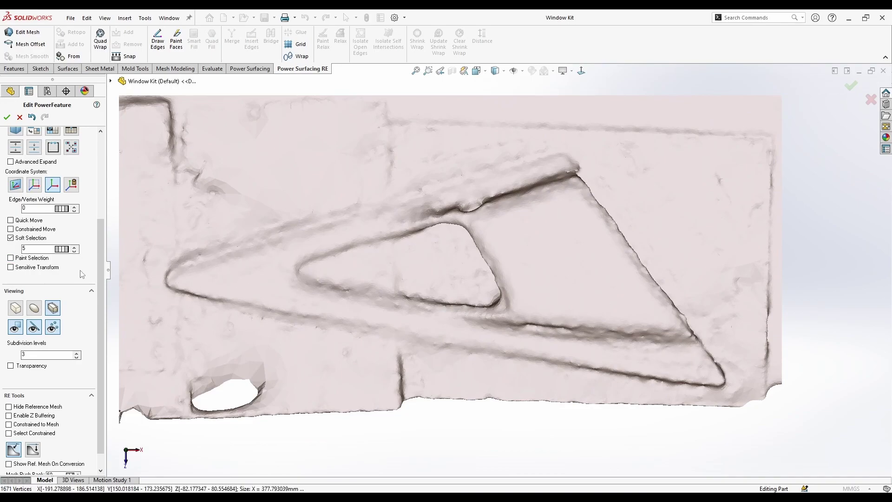
Create a 100 mm by 100 mm planar surface on the horizontal plane with one segment in each direction.
scroll(93, 348, down, 1)
scroll(52, 62, up, 1)
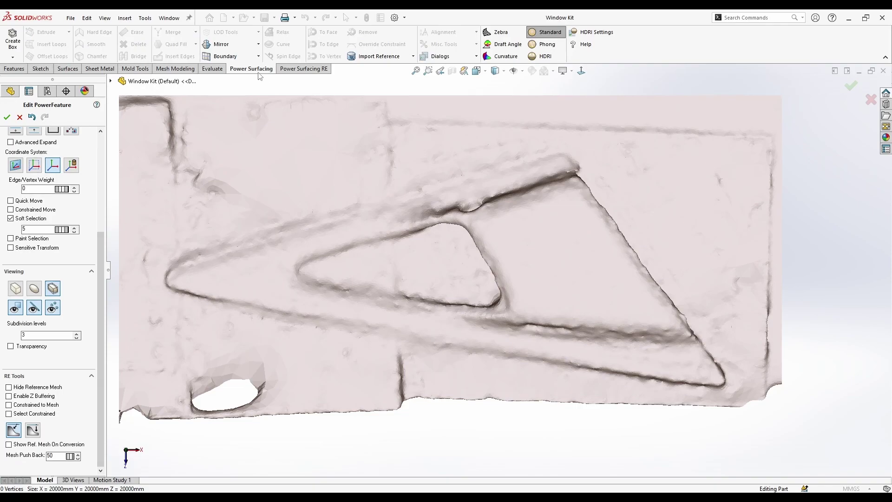
click(13, 57)
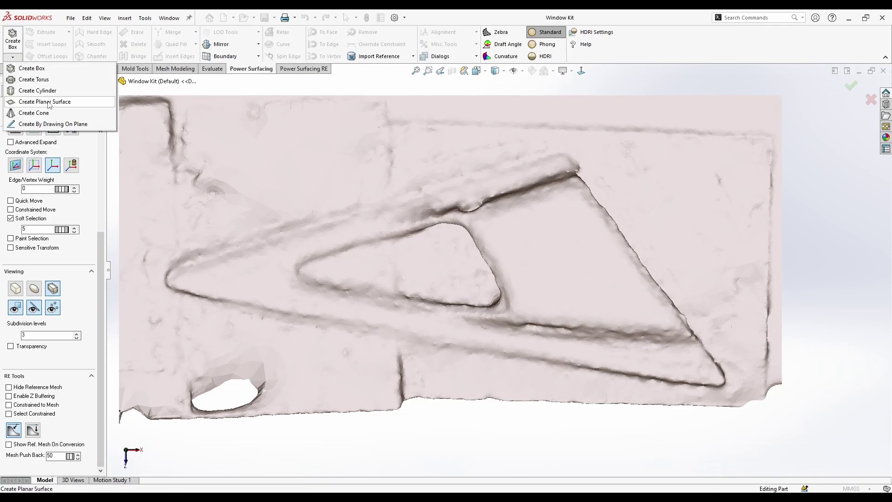
click(49, 102)
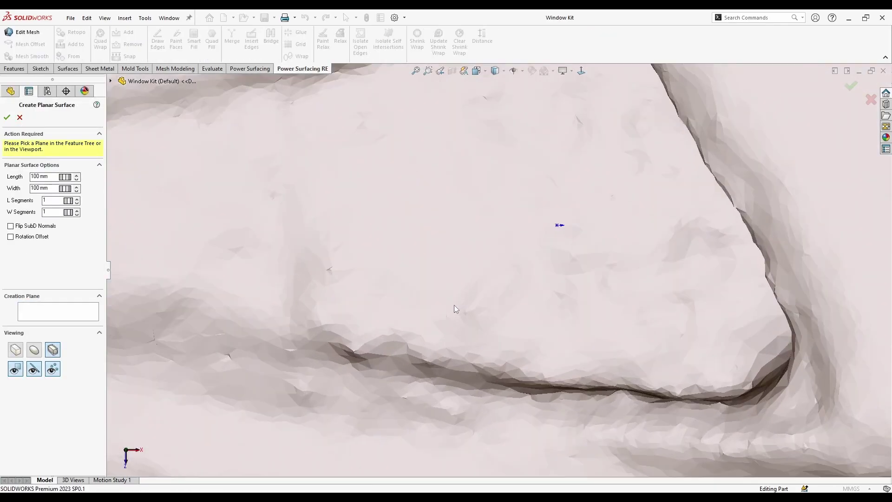
scroll(454, 305, up, 10)
click(7, 118)
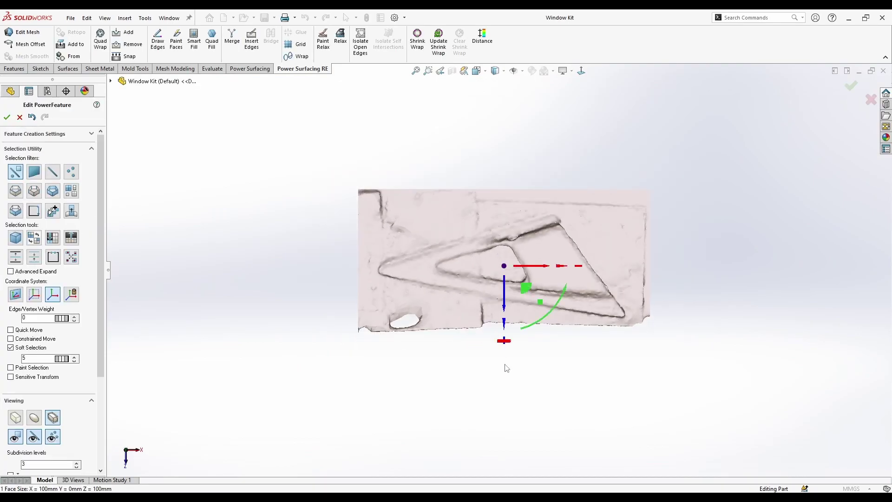
Raise the planar surface vertically until it lies just above the scanned mesh.
middle_drag(510, 402, 504, 260)
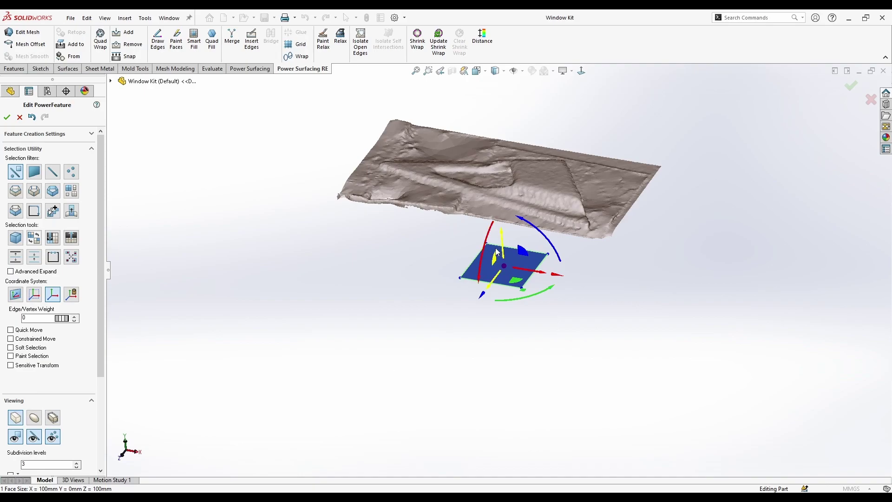
drag(504, 242, 484, 77)
click(562, 97)
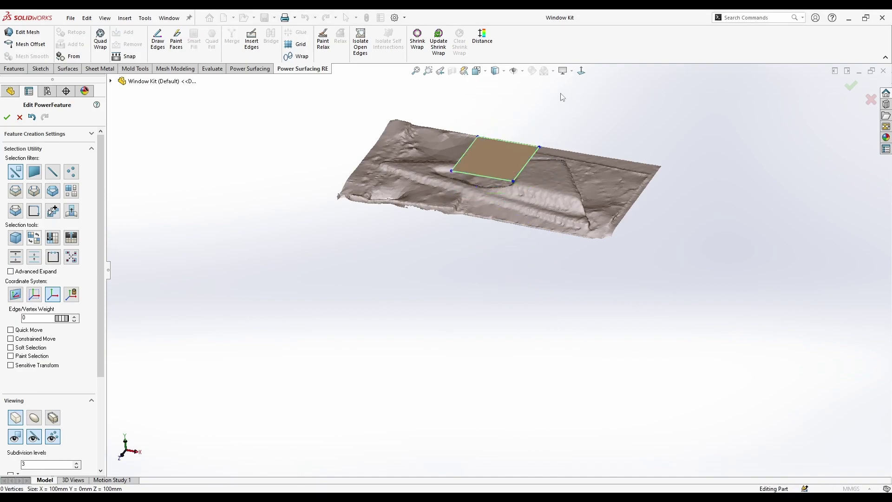
From the top view, move the surface's two corners on the wide end onto the outer corners of the scanned triangular panel.
click(483, 72)
click(496, 111)
click(509, 271)
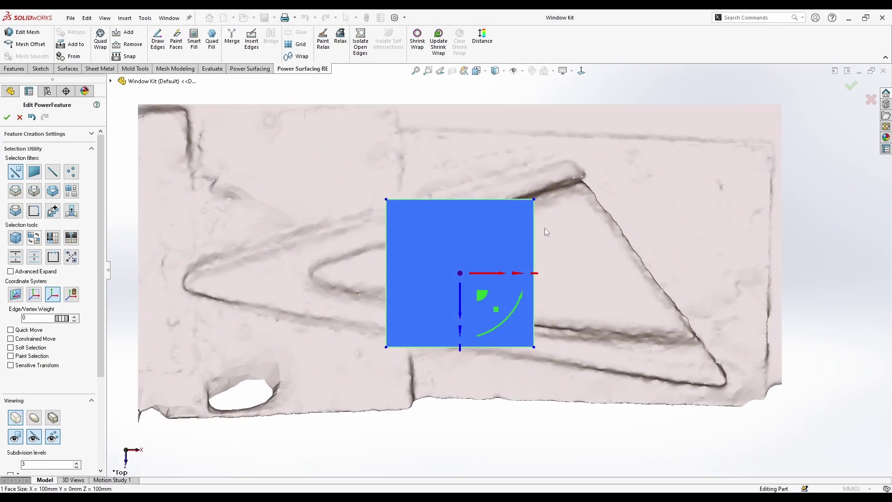
click(548, 200)
click(534, 199)
drag(558, 223, 600, 190)
click(534, 346)
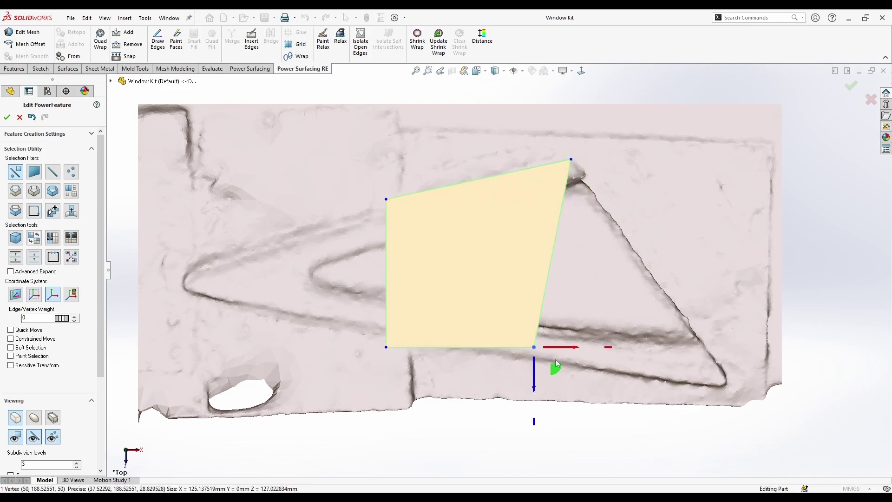
drag(556, 367, 753, 413)
Move the surface's opposite edge to the panel's narrow tip and shorten it to match the tip's width.
click(386, 289)
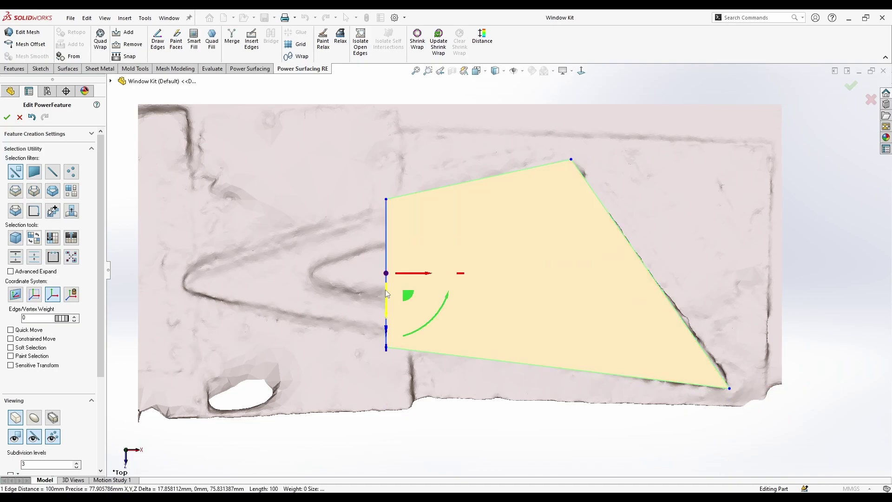
drag(407, 296, 238, 299)
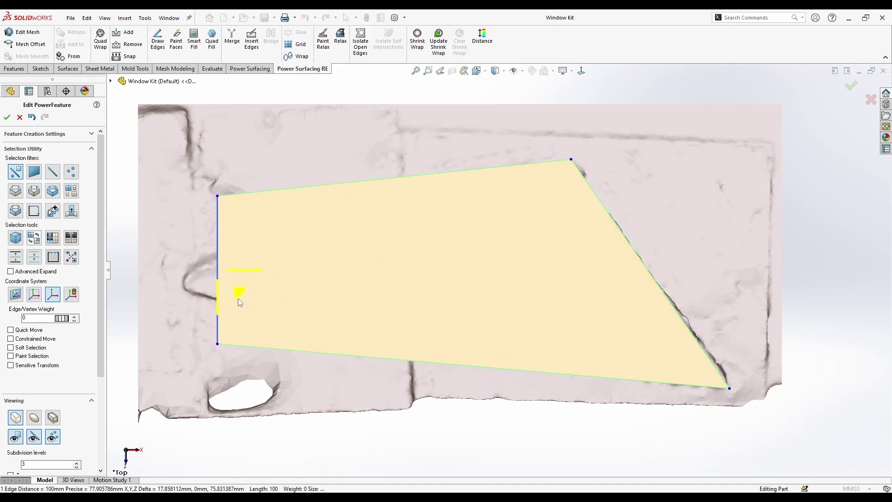
drag(207, 273, 199, 483)
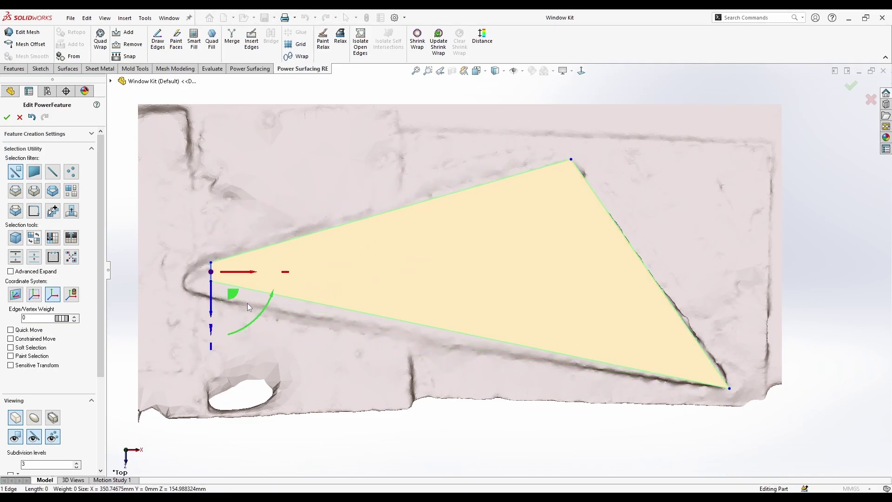
mouse_move(230, 296)
mouse_down()
mouse_move(207, 307)
mouse_move(217, 303)
mouse_up()
click(192, 283)
scroll(193, 283, down, 1)
key(Escape)
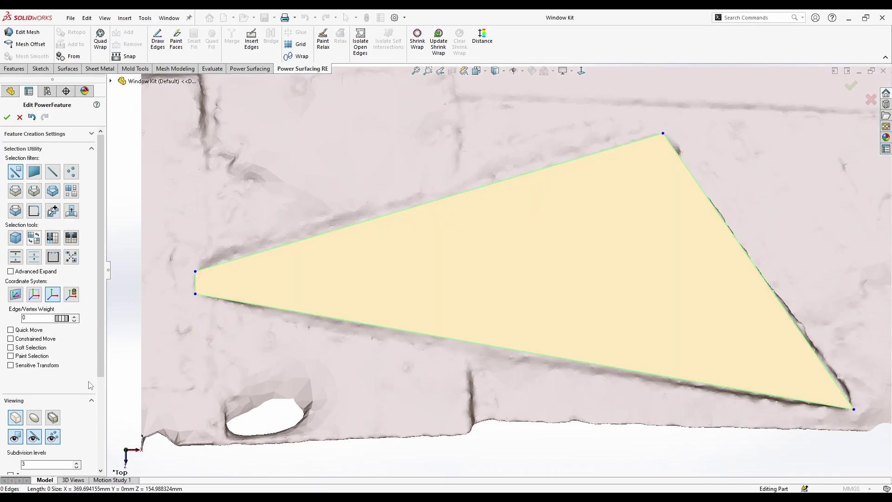
Make the surface 50% transparent and fine-tune its upper corner at the narrow tip against the scan.
scroll(64, 374, down, 3)
click(11, 350)
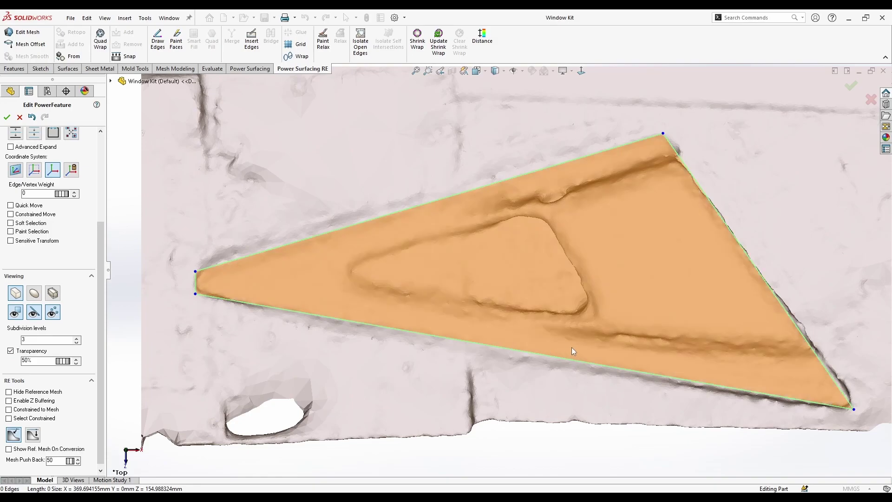
scroll(572, 347, up, 2)
scroll(771, 237, down, 2)
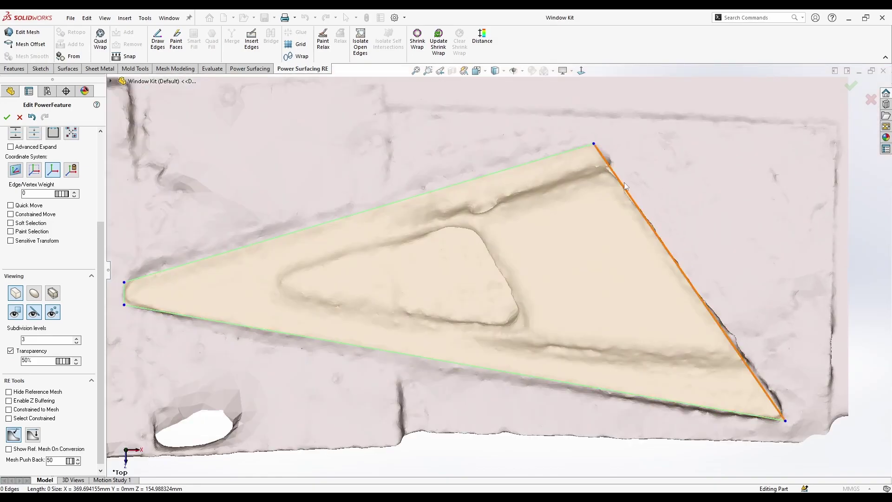
click(126, 282)
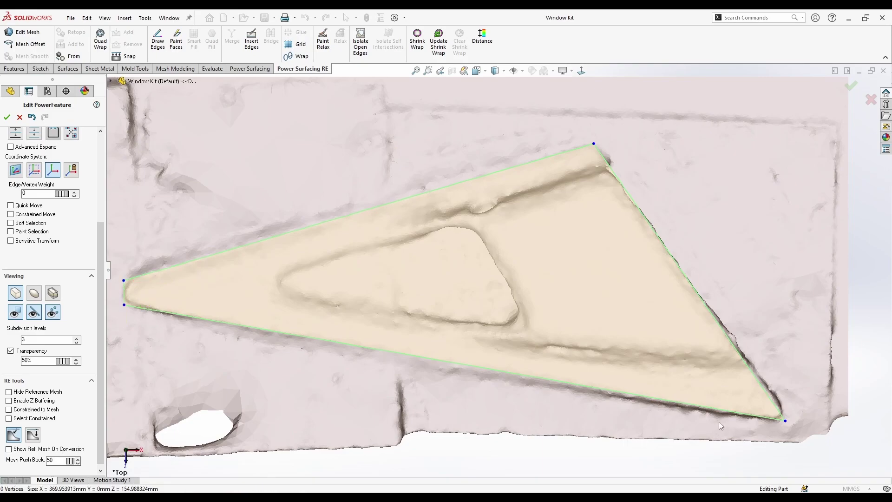
Insert four edge loops across the surface and two lengthwise, one through the middle and one along the lower ridge.
click(474, 249)
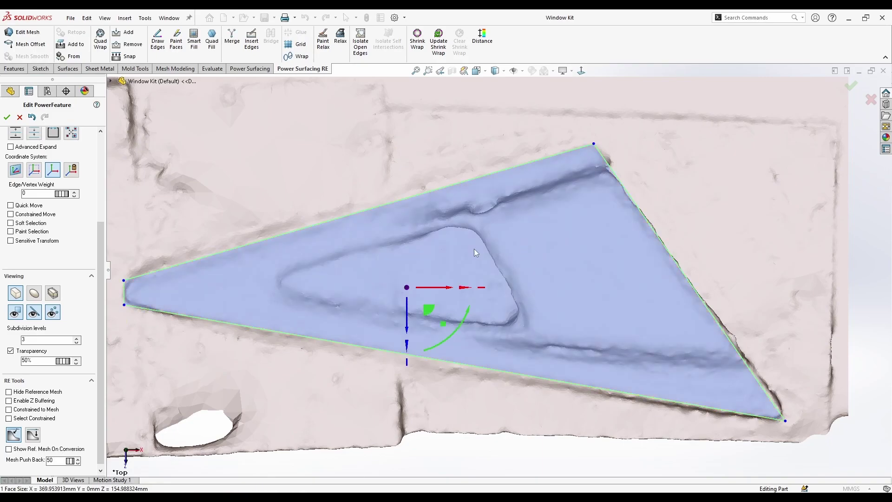
click(244, 353)
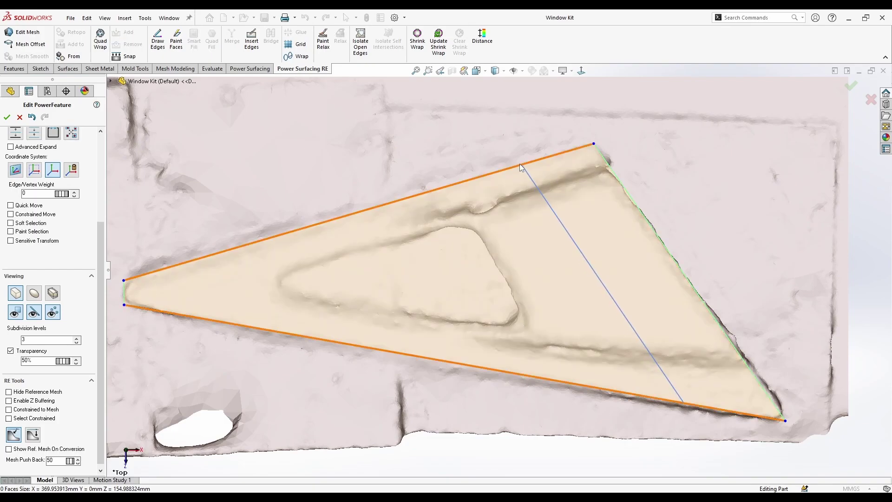
alt+click(515, 167)
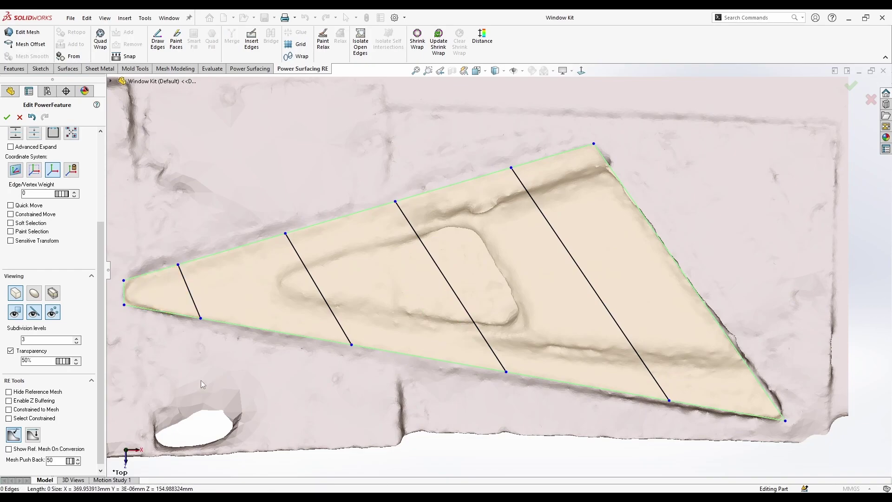
alt+click(189, 291)
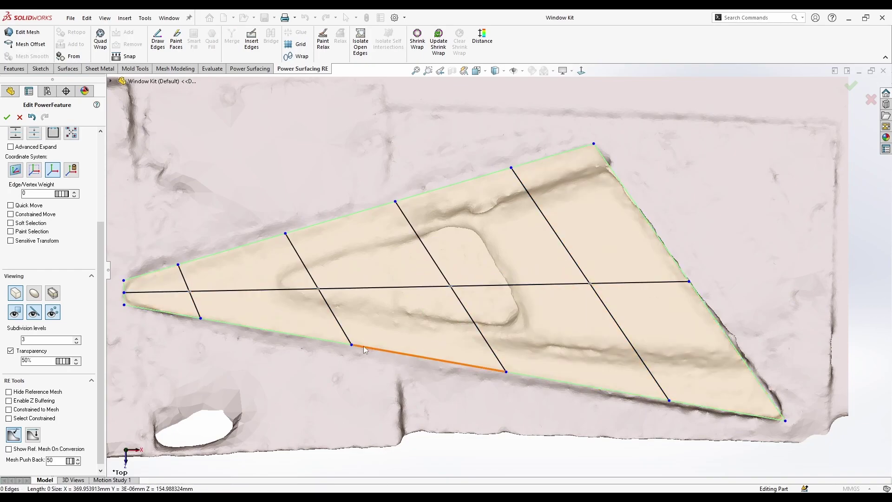
click(337, 329)
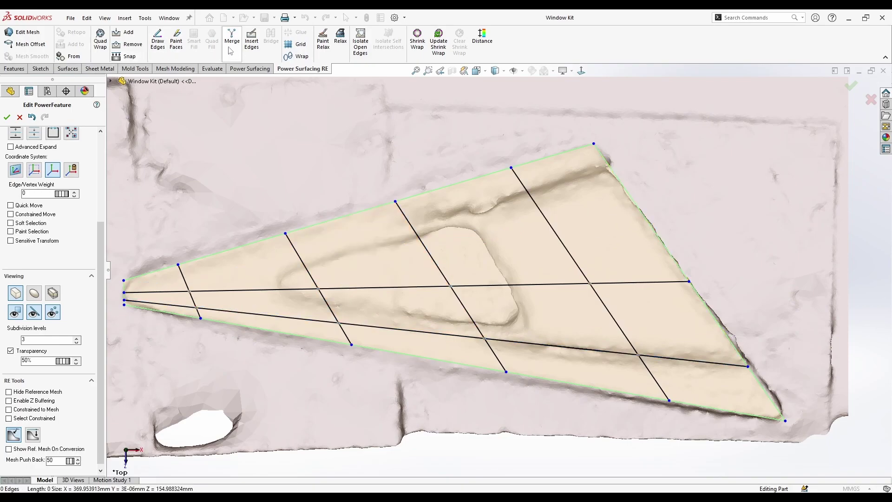
Insert a lengthwise run of edges from the narrow tip along the upper ridge to the surface's slanted wide end.
click(251, 41)
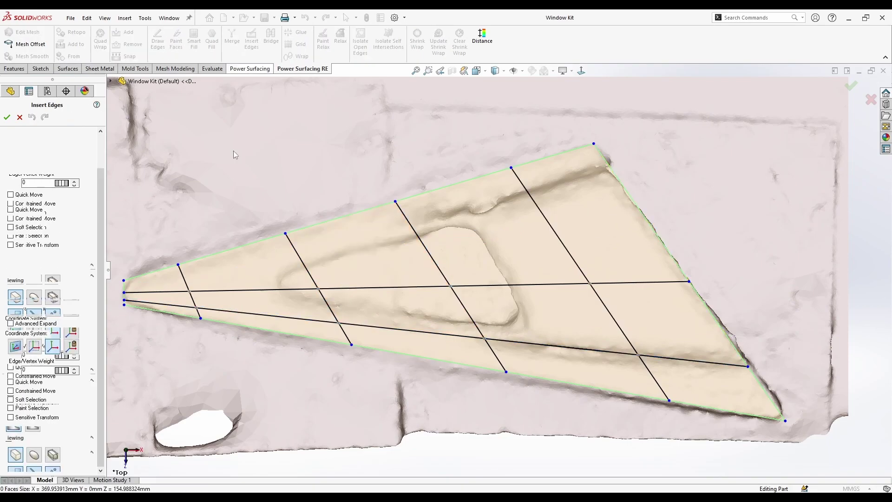
click(123, 287)
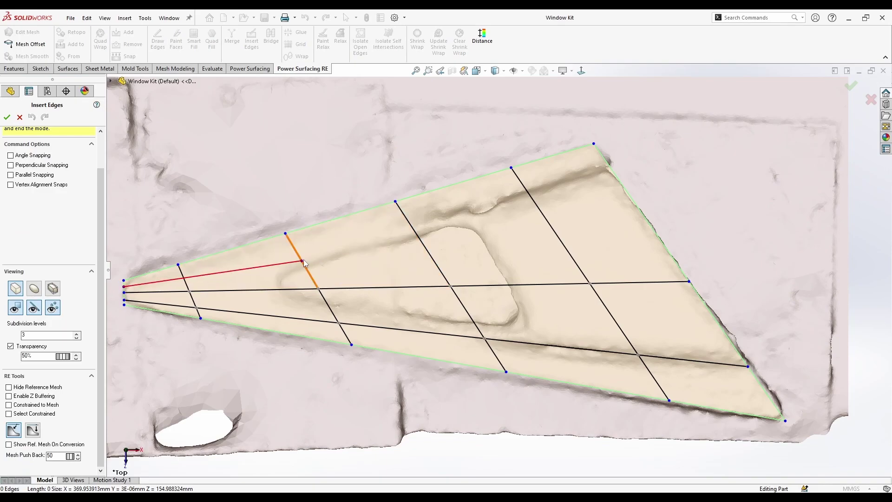
click(301, 260)
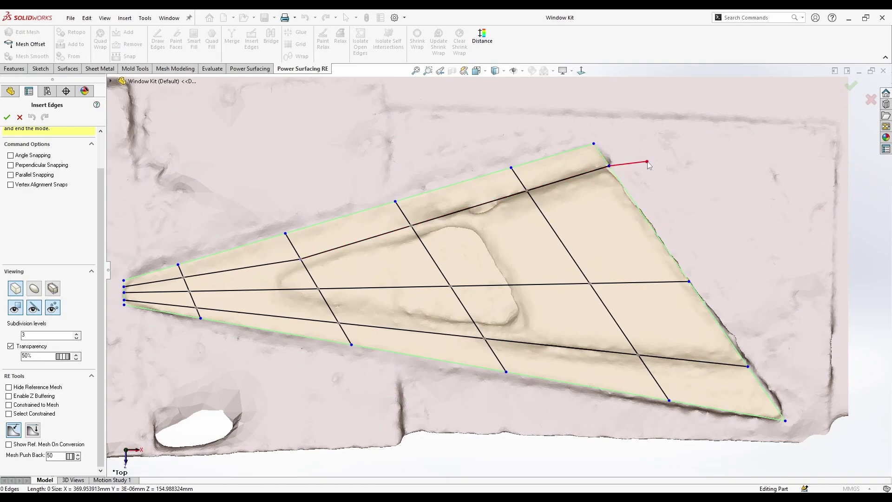
right_click(647, 162)
scroll(679, 219, up, 3)
scroll(595, 249, down, 1)
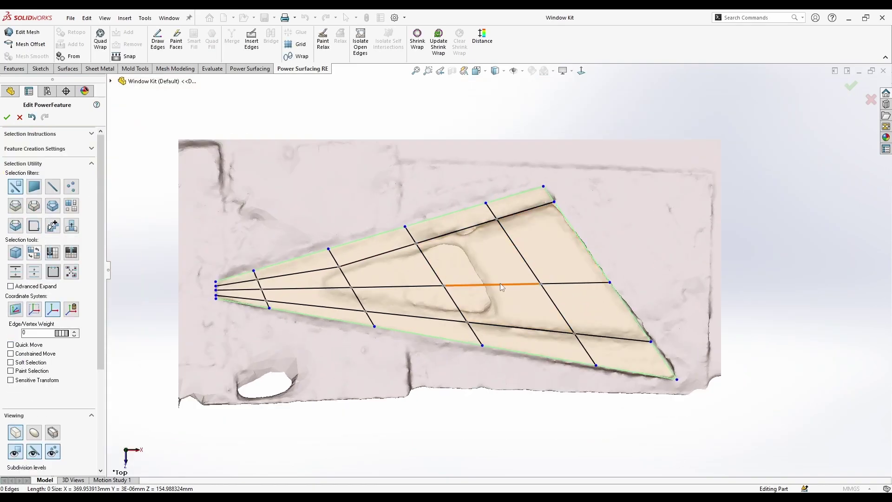
Select the whole subdivided surface and lower it vertically until it partly sinks into the scanned mesh.
middle_drag(480, 308, 421, 279)
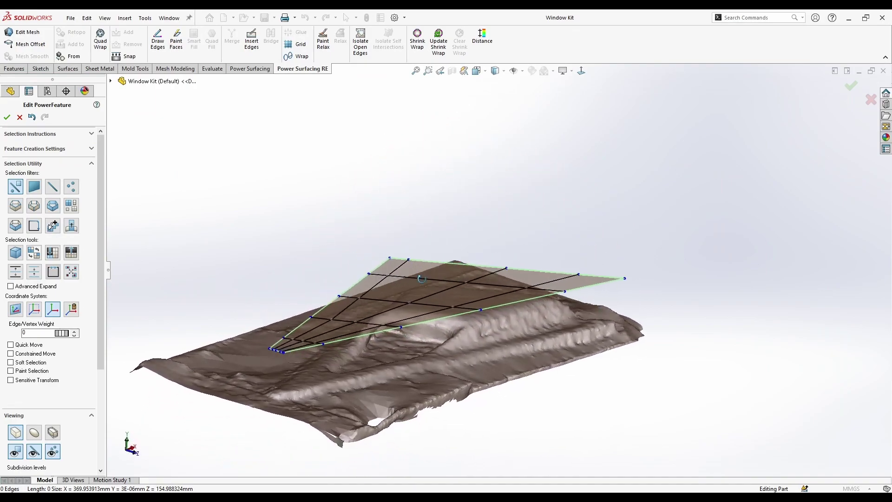
scroll(425, 279, down, 3)
click(73, 212)
click(473, 288)
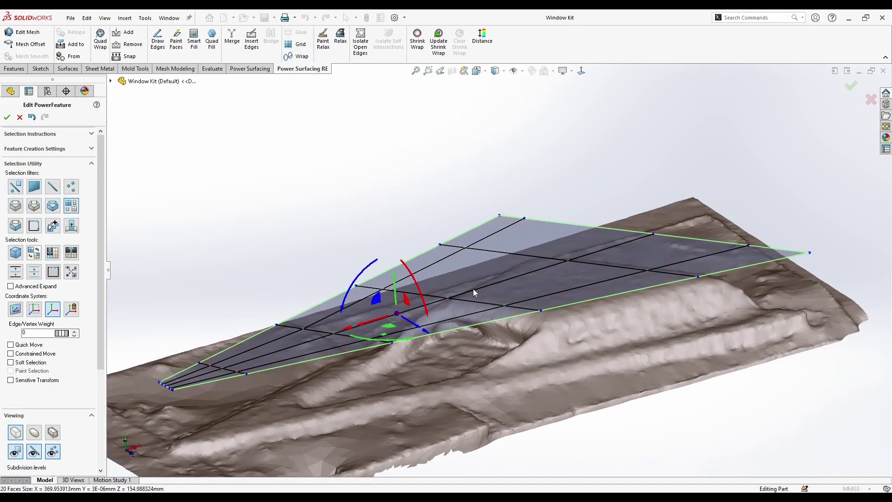
scroll(473, 289, up, 1)
drag(411, 275, 434, 333)
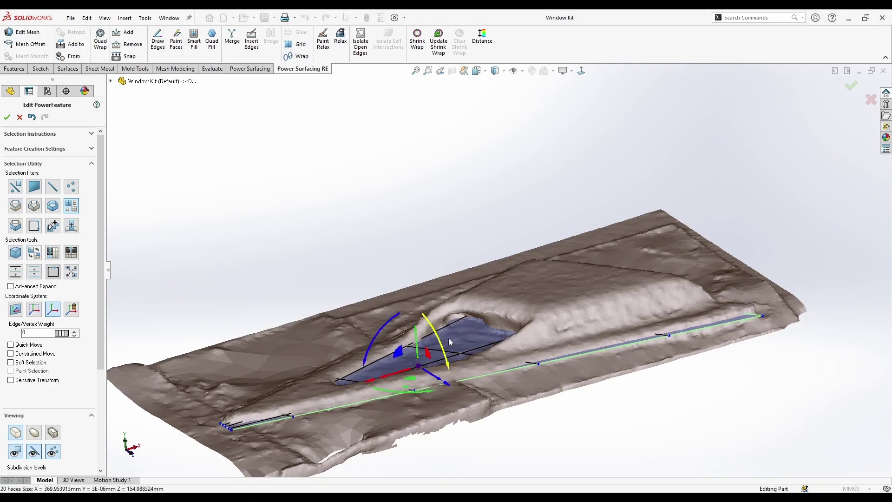
middle_drag(448, 338, 528, 174)
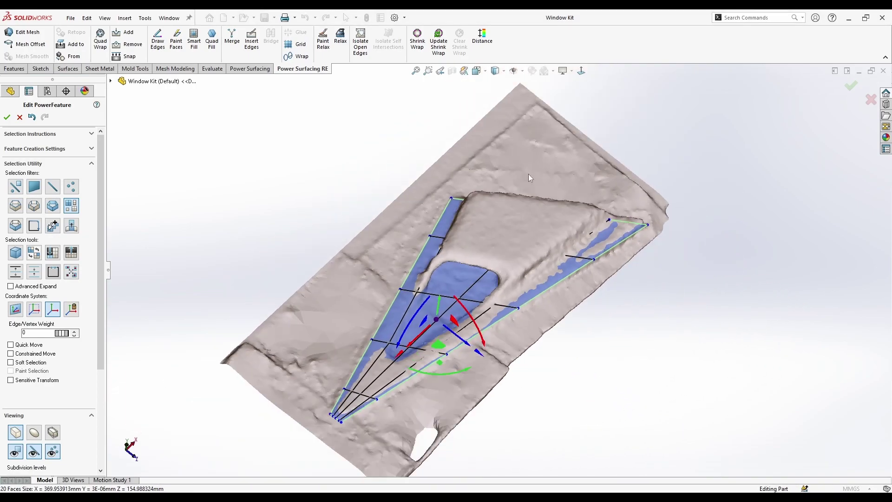
In the top view, restrict selection to faces and select the four central faces at the wide end, temporarily hiding the reference mesh.
click(476, 71)
click(490, 96)
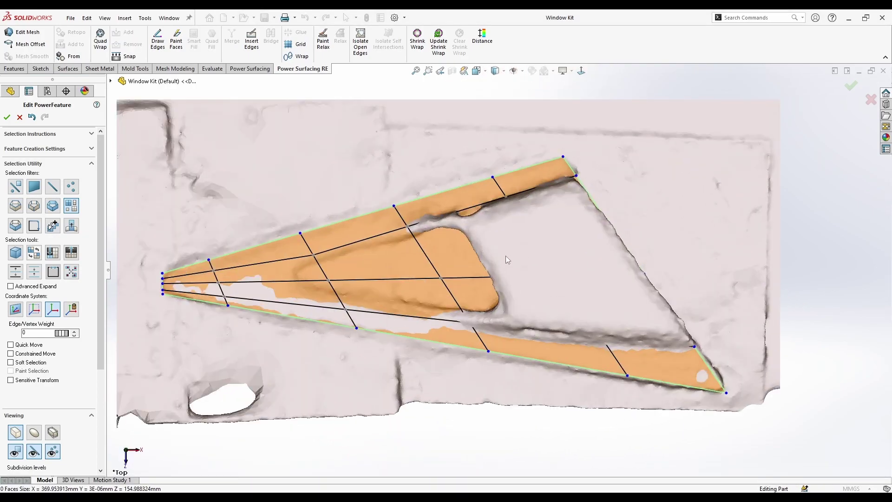
key(s)
click(486, 247)
click(530, 221)
click(448, 261)
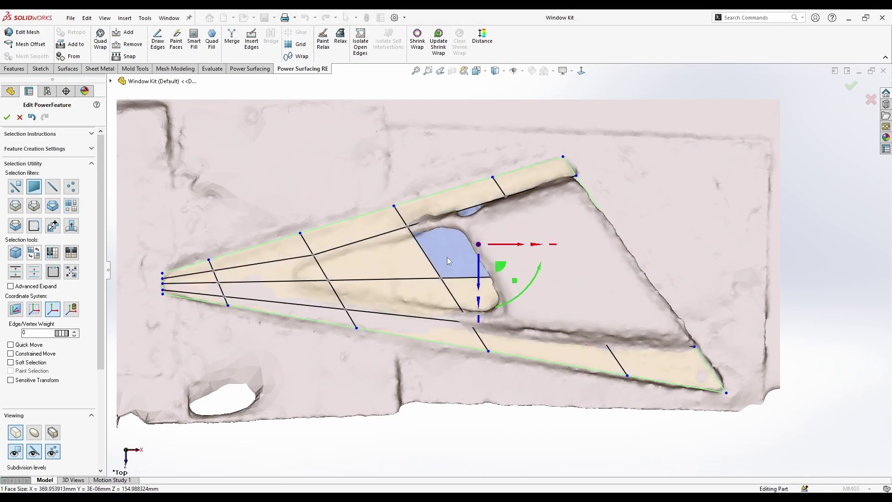
ctrl+click(467, 293)
scroll(73, 392, down, 3)
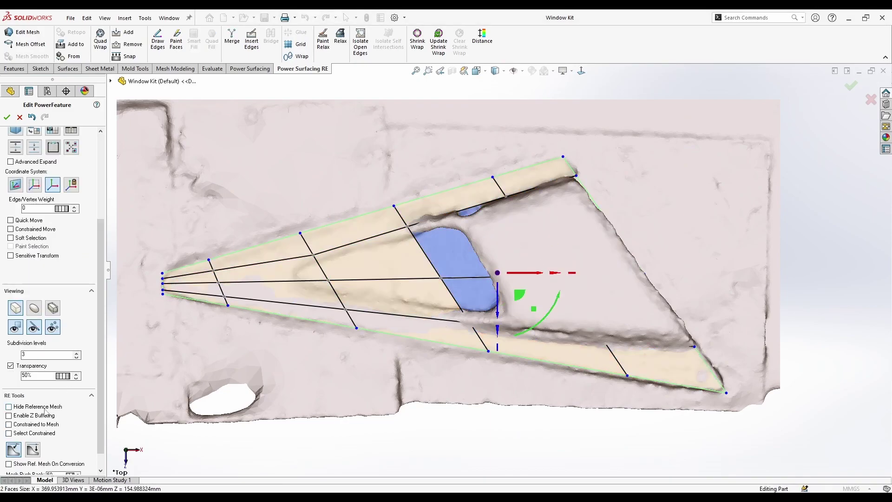
click(49, 408)
ctrl+click(628, 311)
ctrl+click(589, 261)
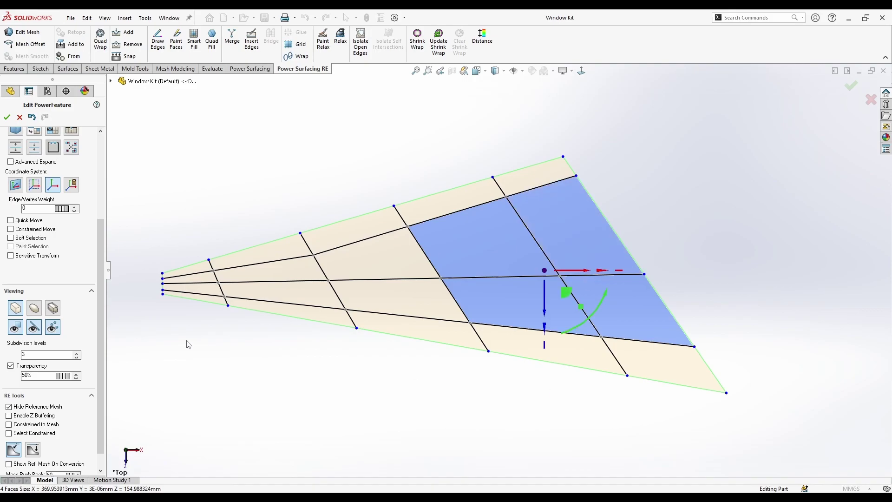
click(41, 407)
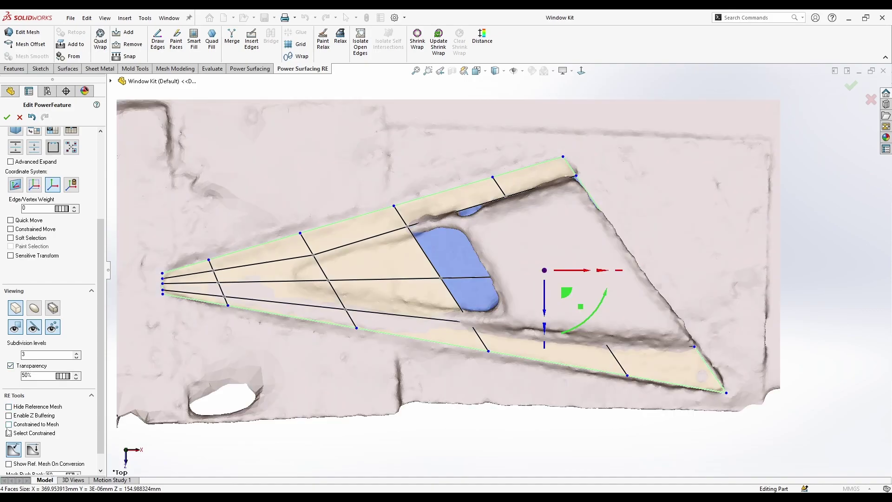
Constrain the surface to the mesh, then reselect the four central wide-end faces with the reference mesh hidden.
click(10, 423)
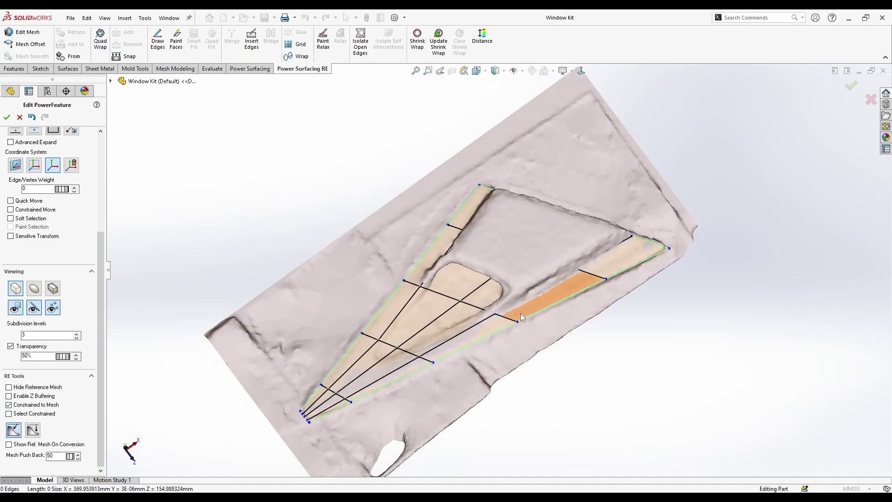
middle_drag(520, 313, 516, 284)
click(482, 277)
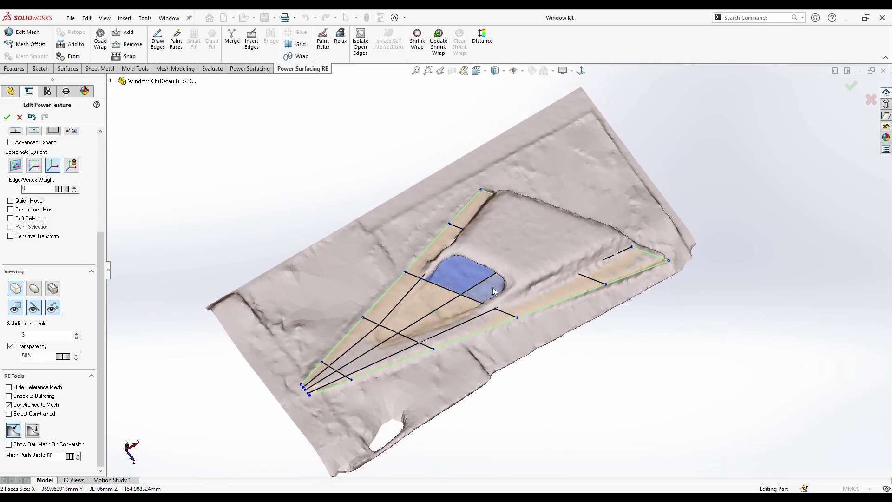
scroll(572, 282, down, 3)
click(23, 387)
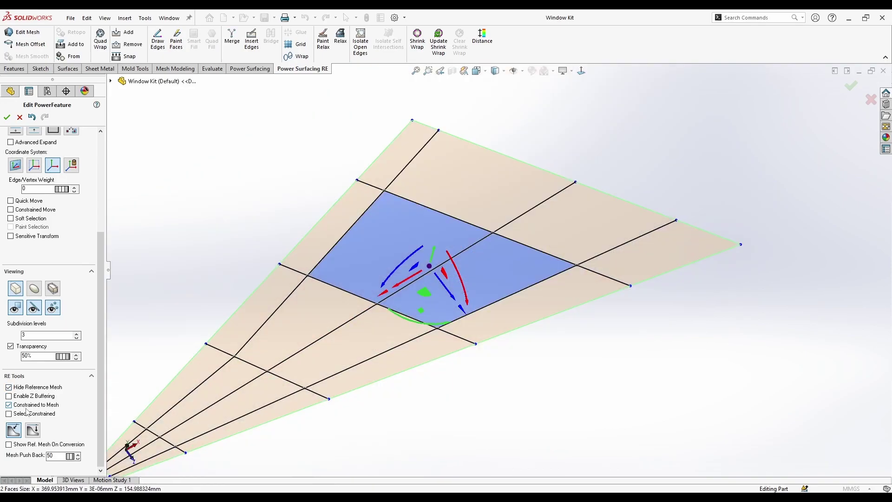
ctrl+click(531, 242)
ctrl+click(486, 212)
Duplicate the four selected faces and raise the copy vertically about 33 mm above the original surface.
scroll(77, 250, up, 3)
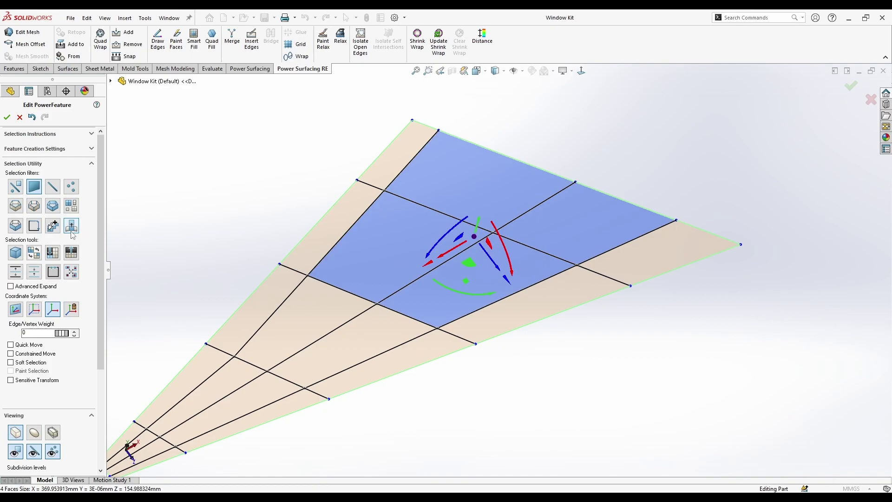
click(72, 228)
middle_drag(517, 315, 508, 235)
drag(476, 209, 477, 155)
Show the reference mesh and lower all four faces of the raised copy about 9.5 mm onto the top of the scanned plateau.
scroll(46, 417, down, 3)
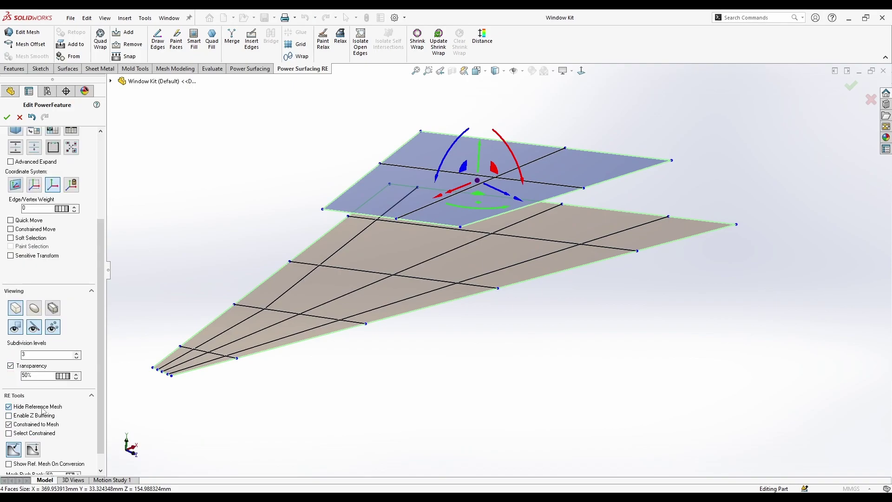
click(42, 409)
middle_drag(637, 342, 515, 202)
scroll(378, 183, down, 2)
click(433, 191)
ctrl+click(559, 188)
ctrl+click(584, 173)
ctrl+click(553, 156)
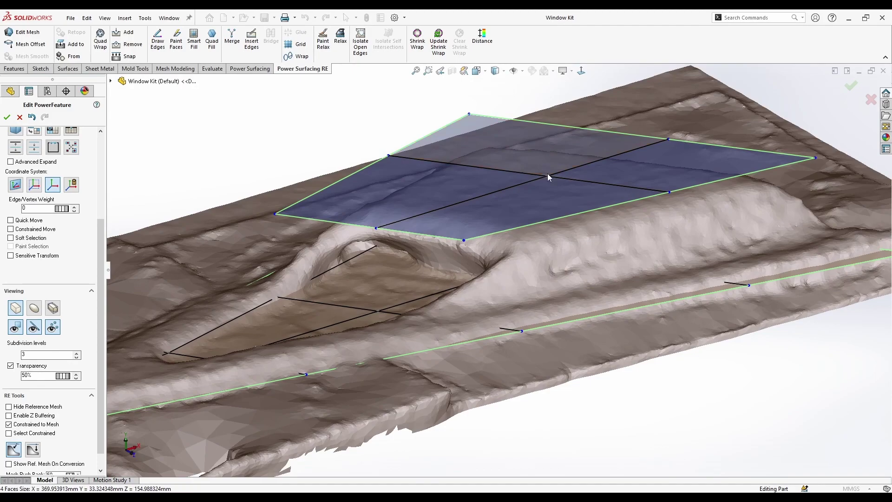
middle_drag(548, 175, 565, 200)
drag(520, 151, 530, 176)
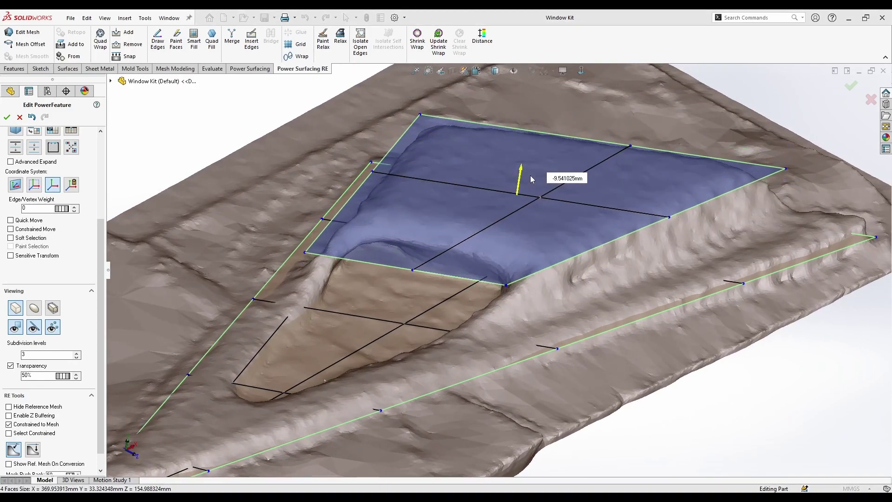
In the top view, shift the raised panel's two narrow-side edges to the plateau's edge beside the recess and align their corner vertices with the scan.
middle_drag(530, 176, 520, 227)
scroll(507, 223, up, 3)
key(Escape)
click(478, 71)
click(485, 94)
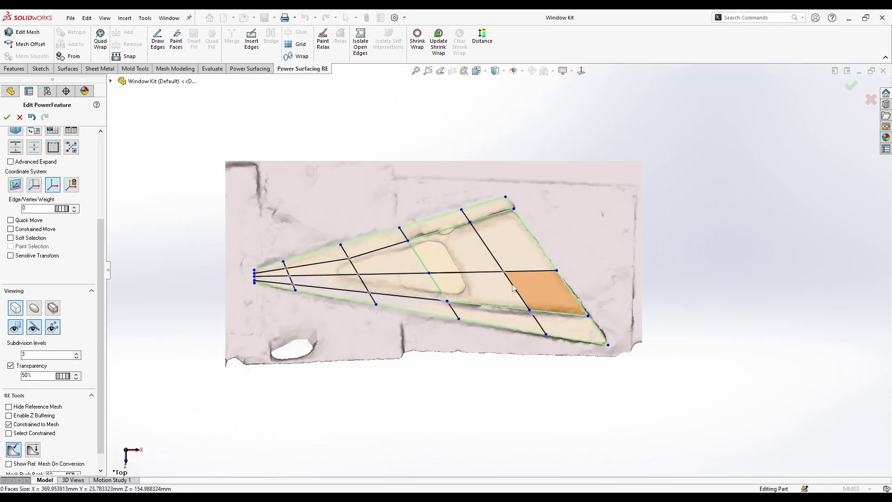
scroll(512, 287, down, 5)
click(426, 212)
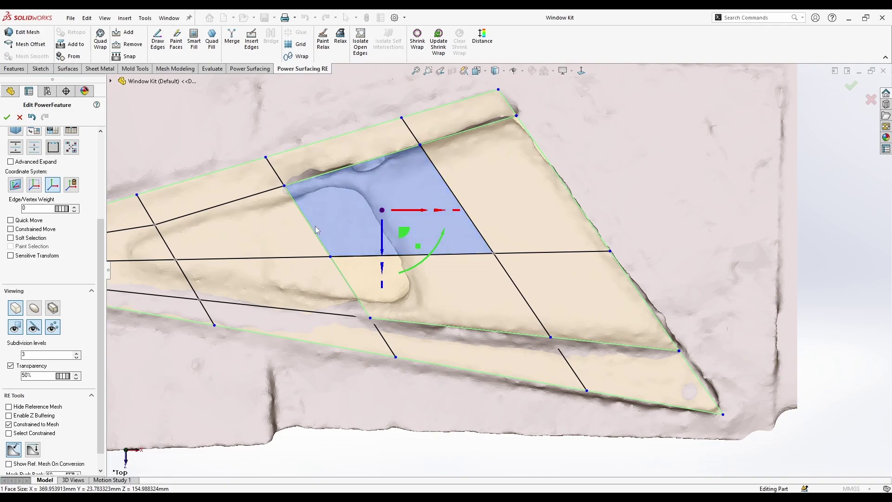
click(308, 223)
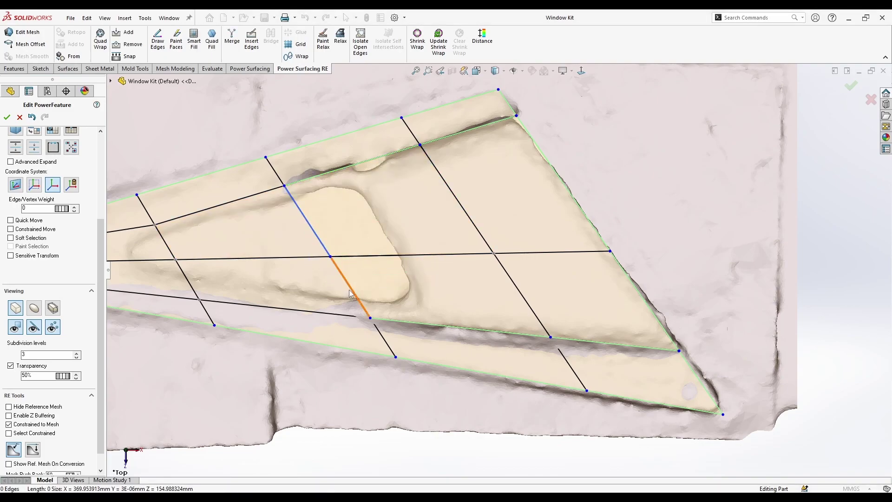
drag(356, 282, 420, 270)
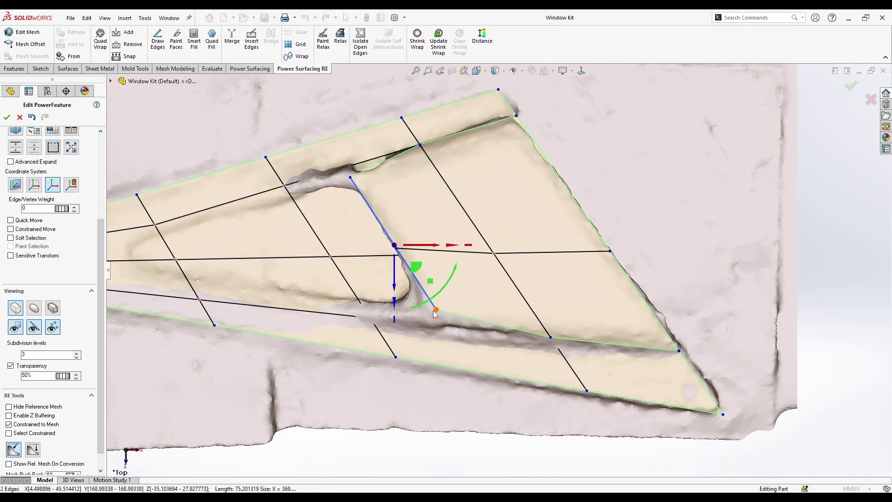
drag(436, 315, 428, 327)
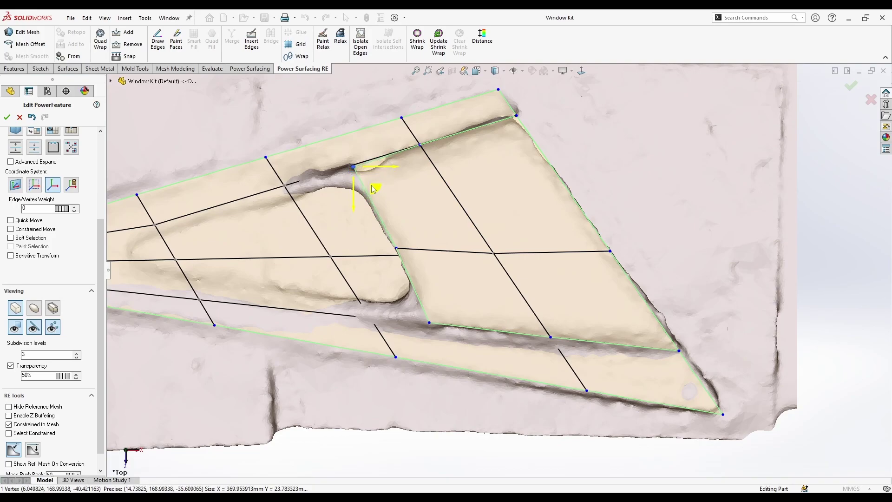
Hide the reference mesh and delete the four central faces of the lower surface beneath the raised panel.
middle_drag(617, 390, 604, 262)
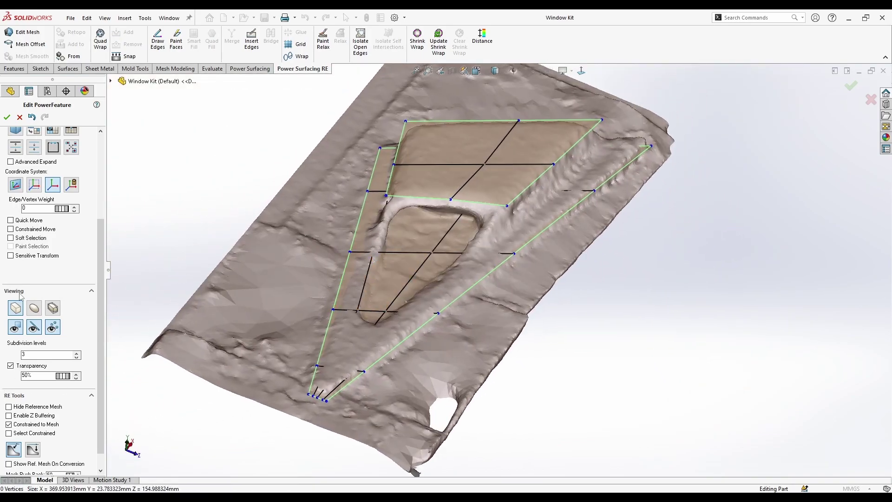
middle_drag(462, 254, 418, 260)
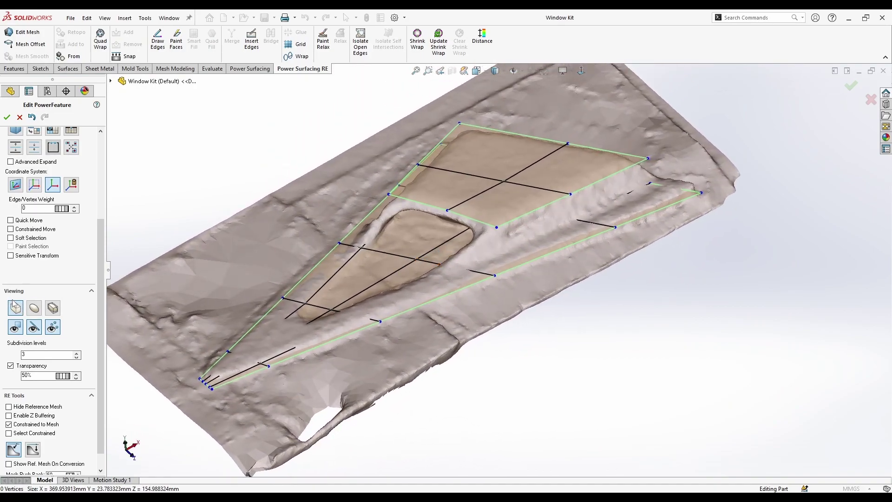
click(21, 408)
scroll(484, 228, down, 1)
click(486, 236)
ctrl+click(446, 228)
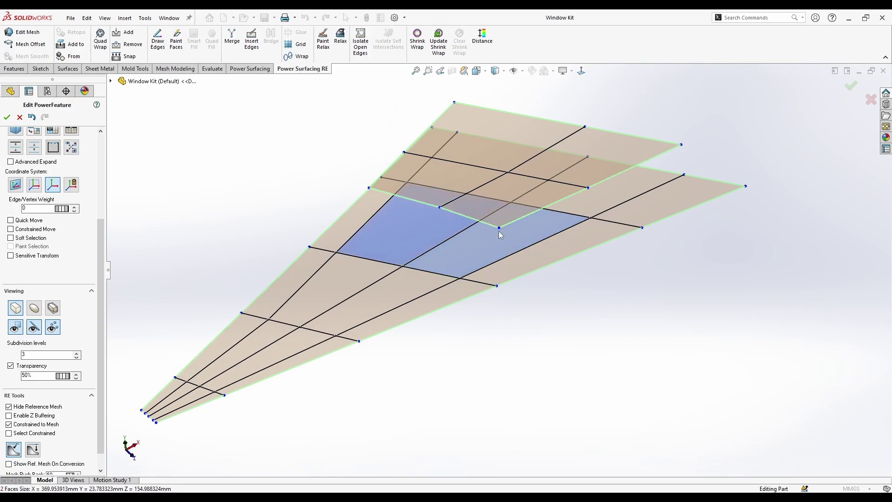
ctrl+click(590, 204)
middle_drag(486, 274, 480, 200)
right_click(463, 198)
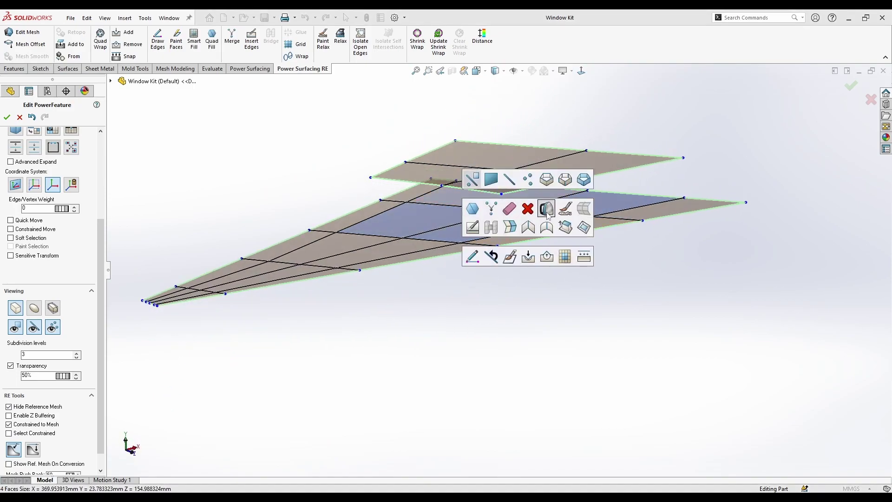
click(528, 209)
Show the reference mesh and raise the whole lower surface slightly toward the scanned base, leaving the raised panel in place.
middle_drag(510, 243, 244, 344)
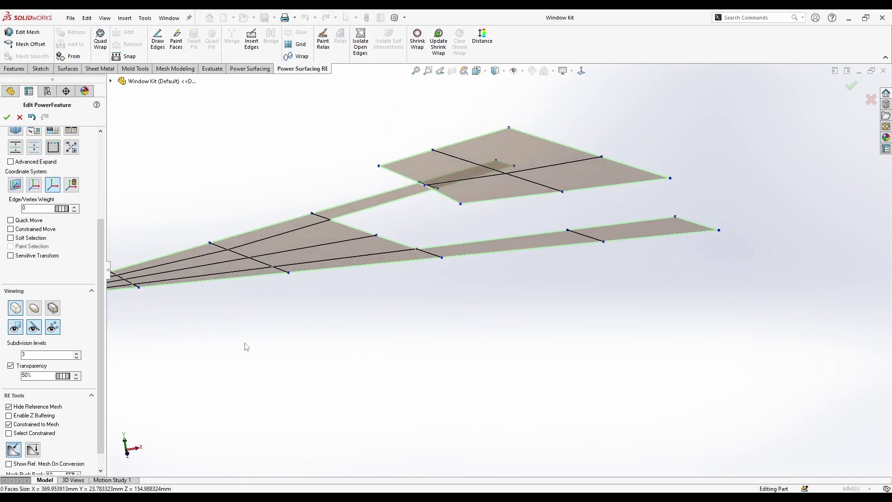
scroll(65, 417, down, 1)
click(39, 388)
middle_drag(504, 297, 376, 277)
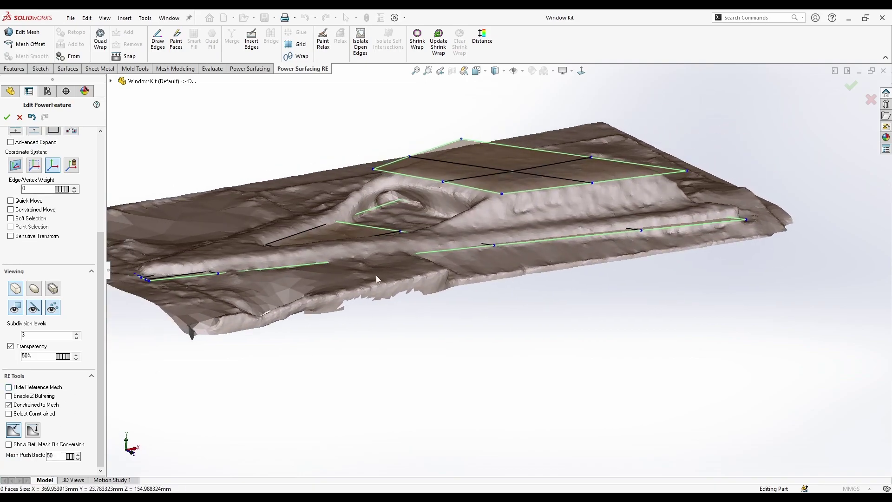
scroll(78, 199, up, 6)
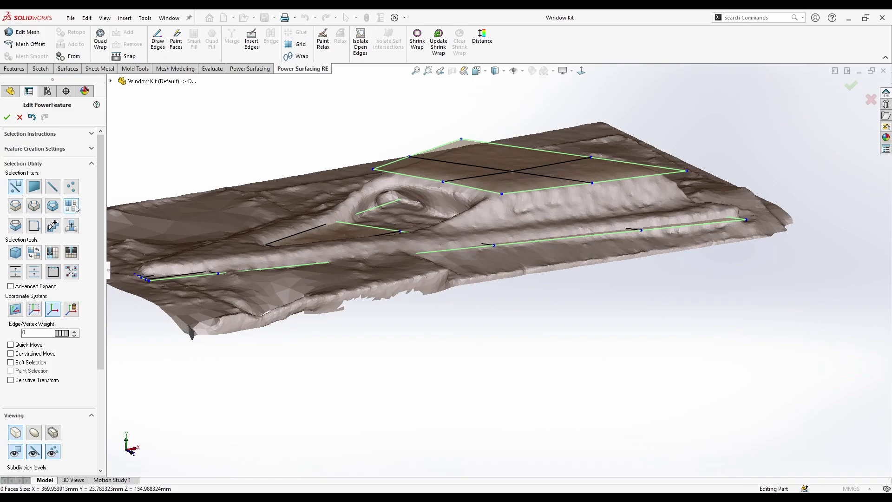
click(510, 250)
mouse_move(344, 212)
mouse_down()
mouse_move(342, 196)
mouse_move(352, 200)
mouse_up()
click(571, 331)
Select the raised panel's full boundary loop together with the open inner boundary edges of the lower surface.
middle_drag(571, 330, 465, 180)
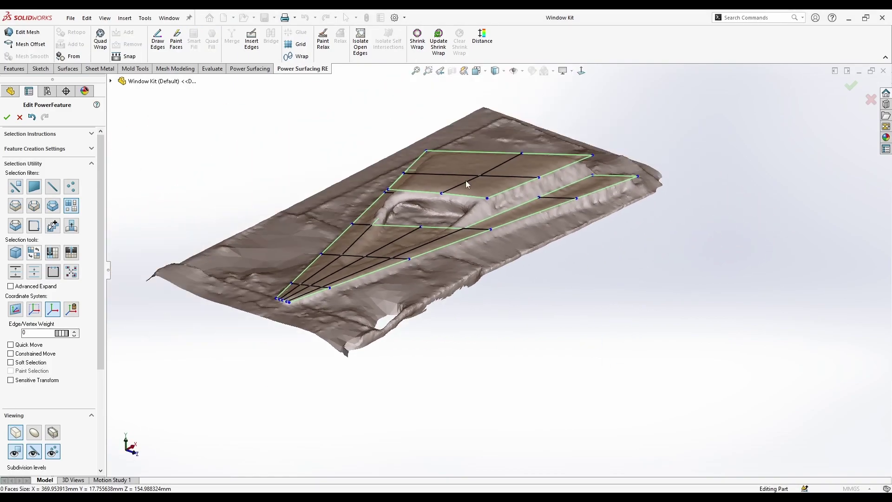
scroll(466, 184, down, 3)
key(s)
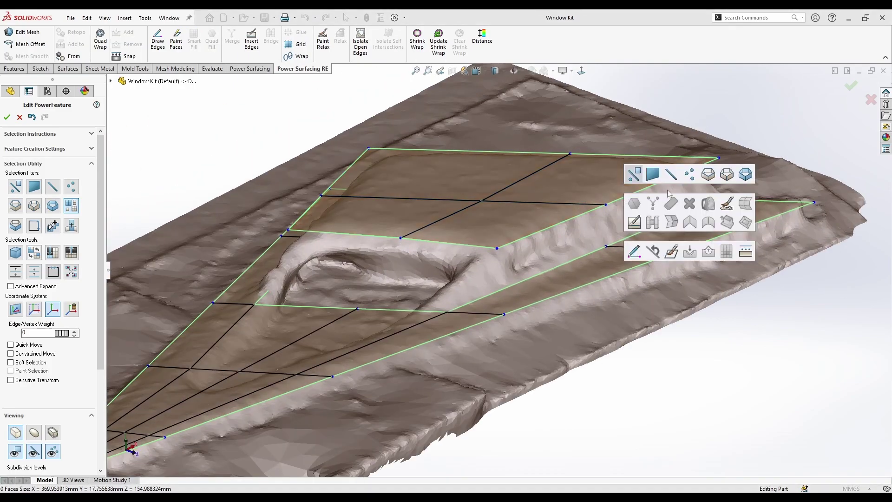
click(708, 175)
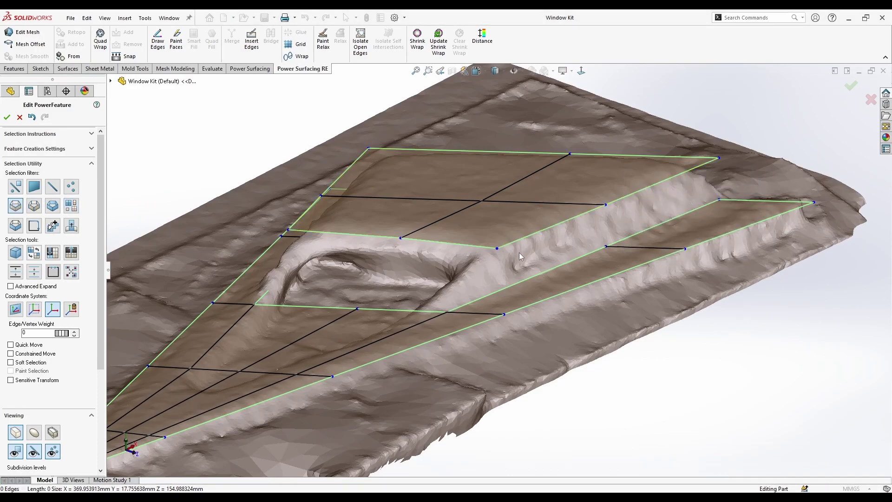
click(528, 236)
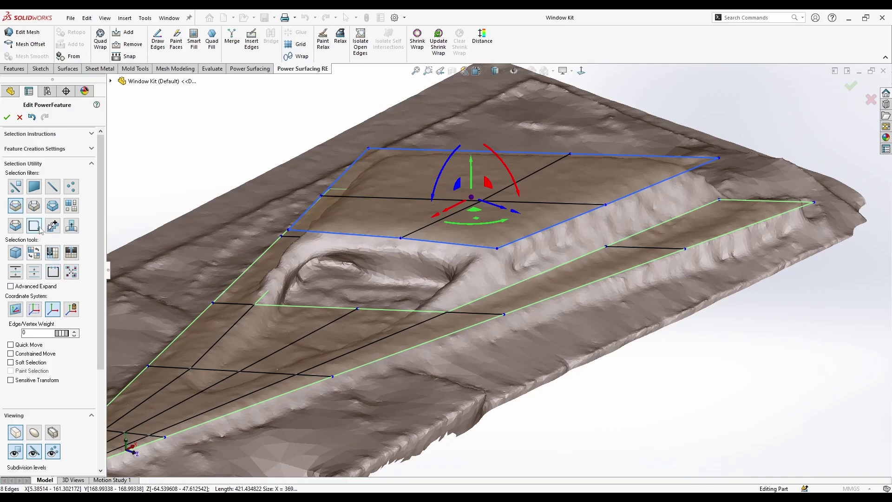
ctrl+click(392, 307)
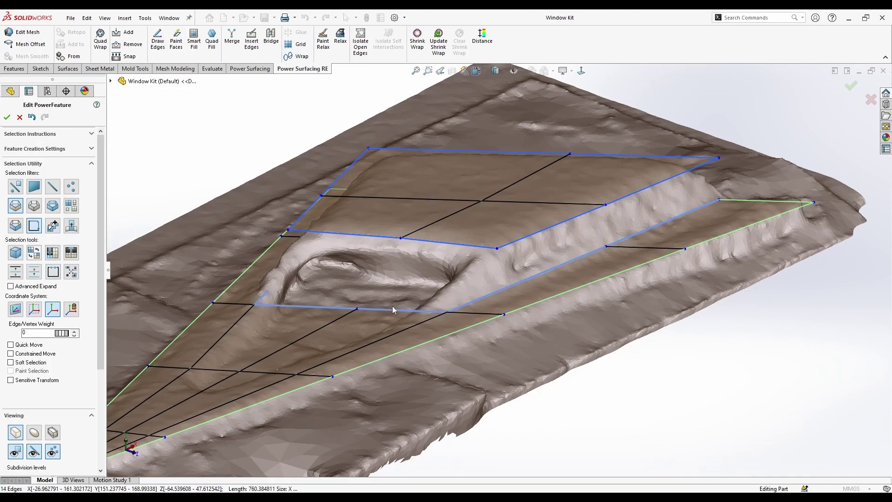
Try to bridge the raised panel's boundary to the lower surface's inner boundary and inspect the shape in smooth display.
mouse_move(392, 306)
middle_down()
mouse_move(421, 233)
mouse_move(397, 300)
middle_up()
key(s)
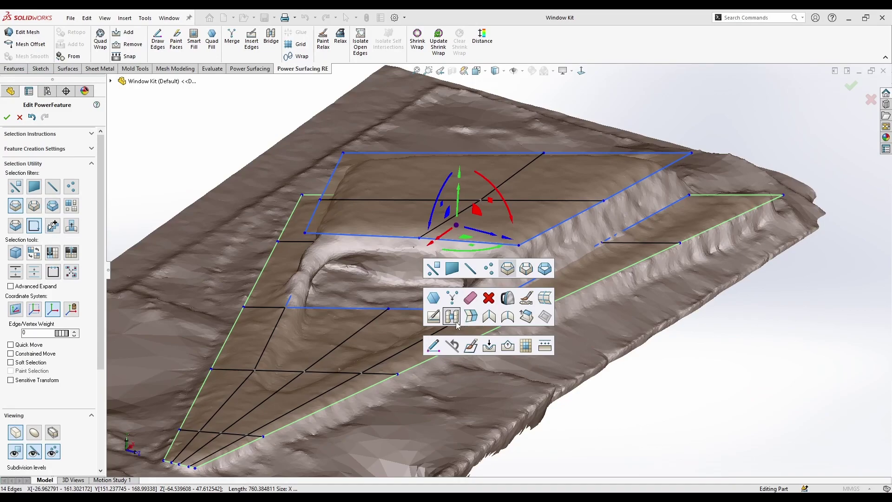
click(455, 321)
middle_drag(539, 362, 488, 261)
key(Return)
click(553, 432)
double_click(489, 251)
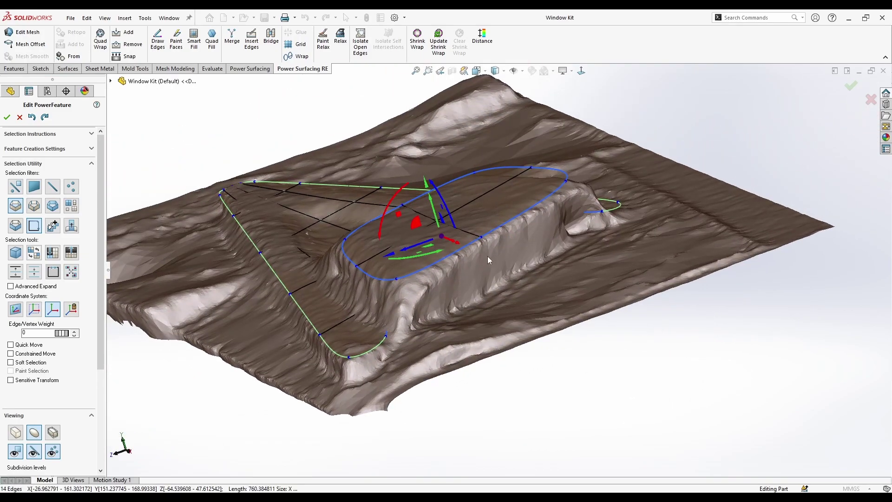
right_click(477, 285)
click(490, 252)
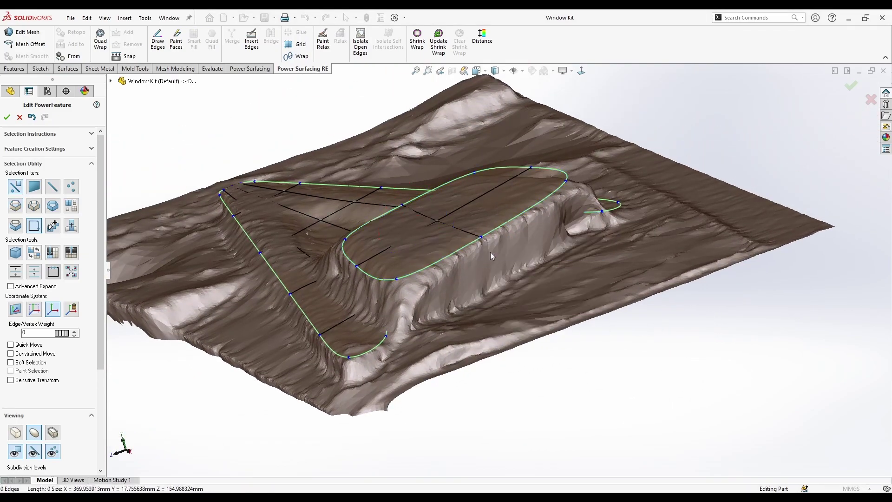
double_click(460, 252)
ctrl+click(503, 228)
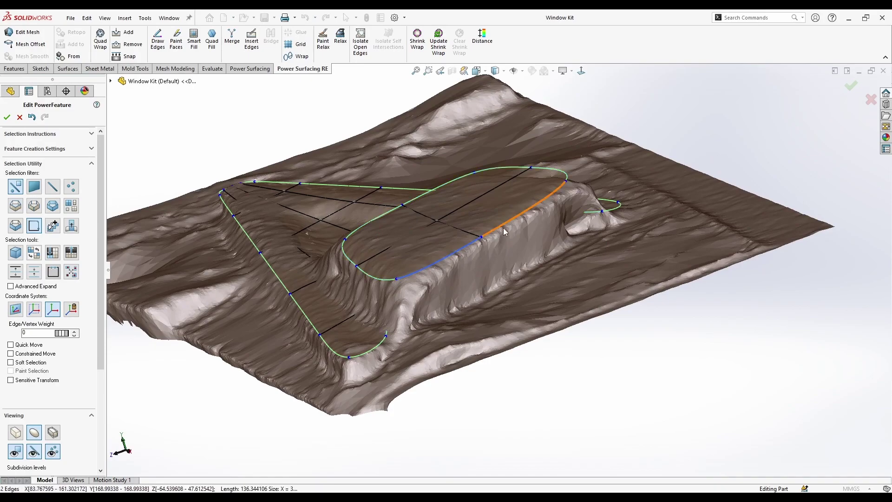
middle_drag(503, 228, 484, 311)
click(440, 289)
right_click(465, 284)
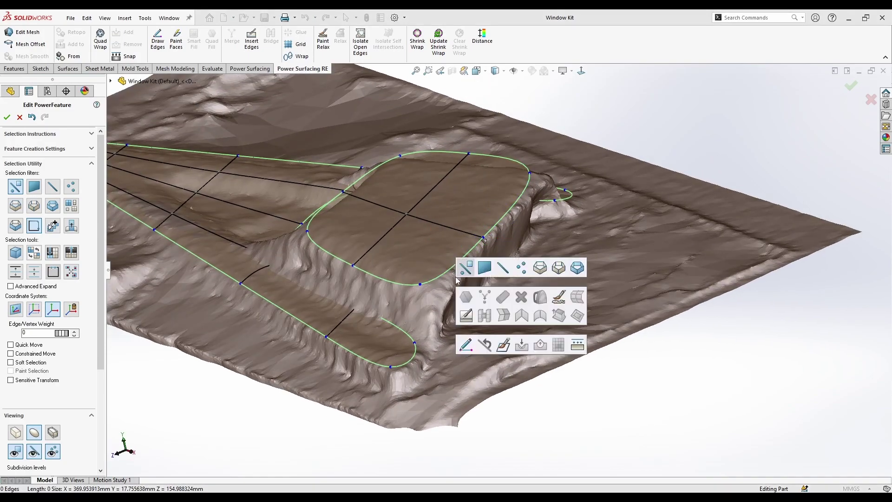
key(ctrl+z)
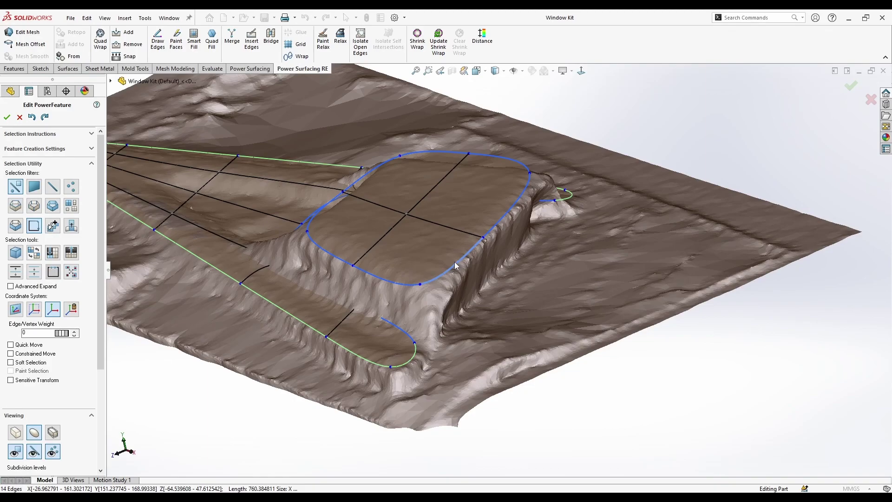
Reduce the edge selection and bridge the raised panel's boundary to the lower surface's inner boundary.
middle_drag(503, 290, 409, 272)
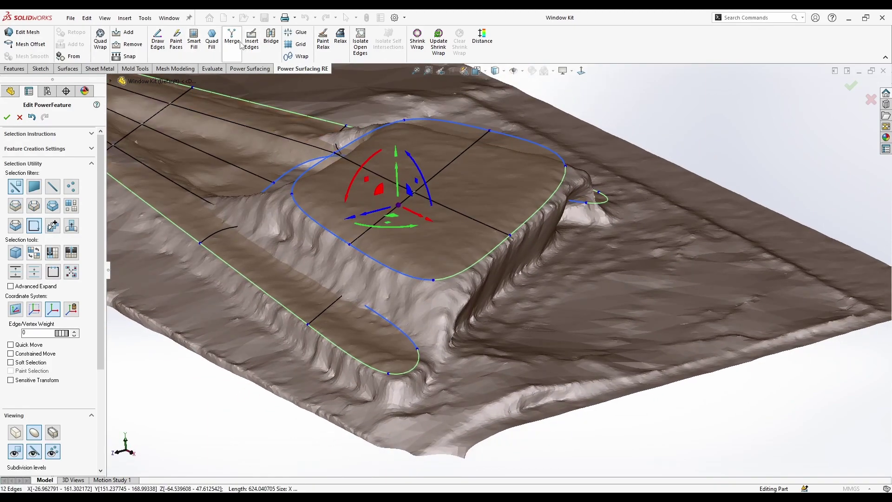
click(270, 40)
key(Return)
middle_drag(523, 308, 598, 343)
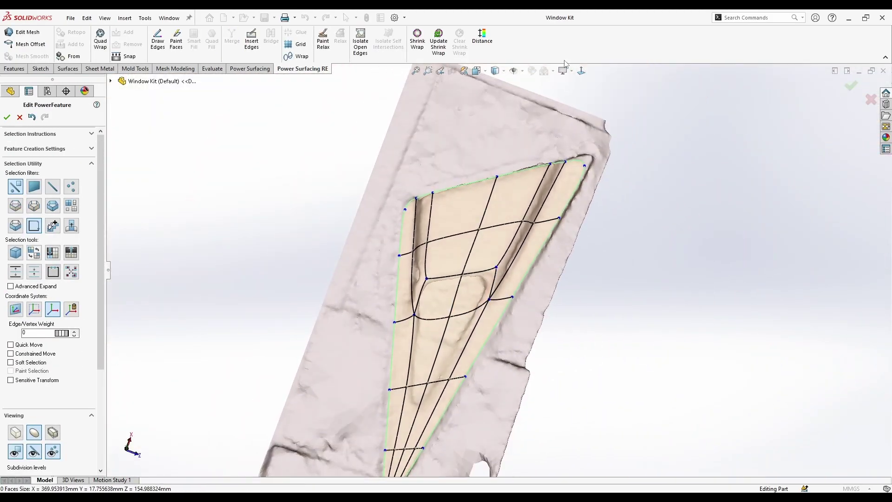
Select the six surface faces covering the central triangular recess in the scan and delete them.
click(580, 71)
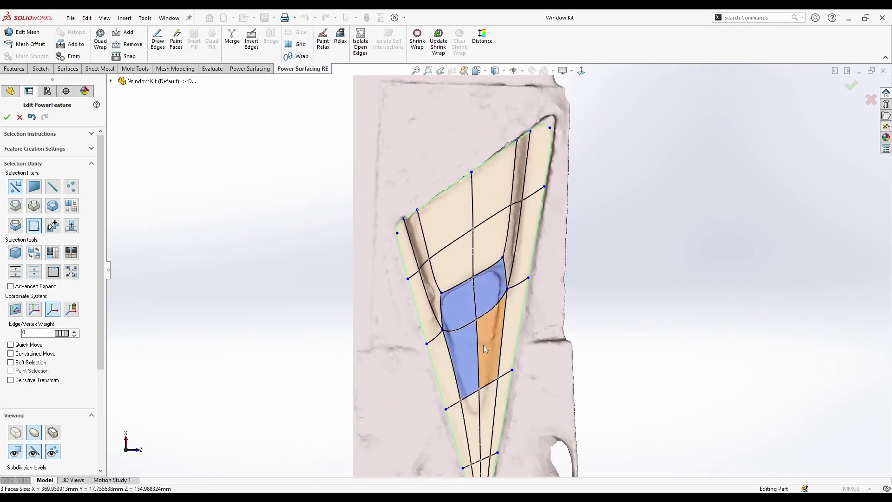
middle_drag(517, 402, 439, 312)
scroll(540, 346, down, 4)
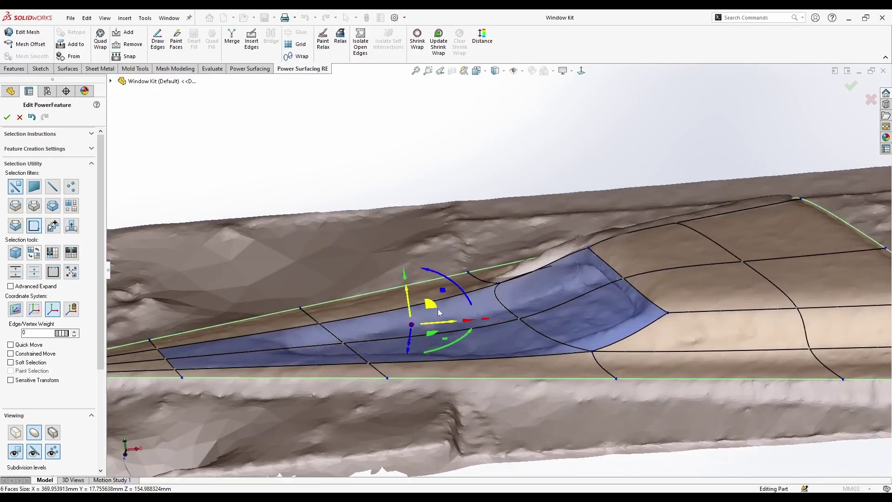
drag(429, 307, 455, 329)
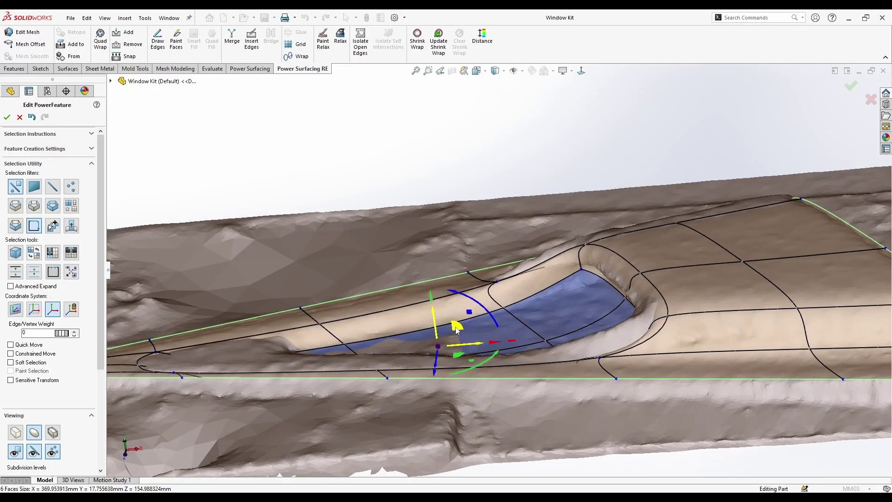
key(ctrl+z)
right_click(585, 330)
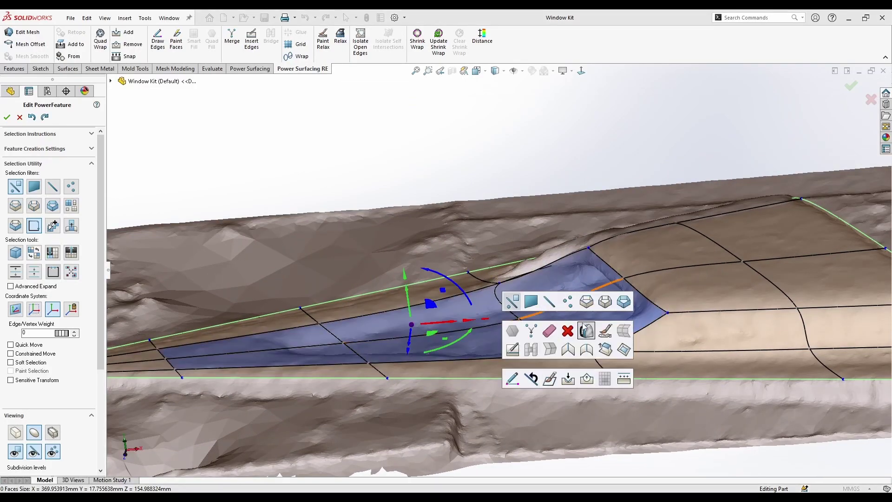
click(569, 330)
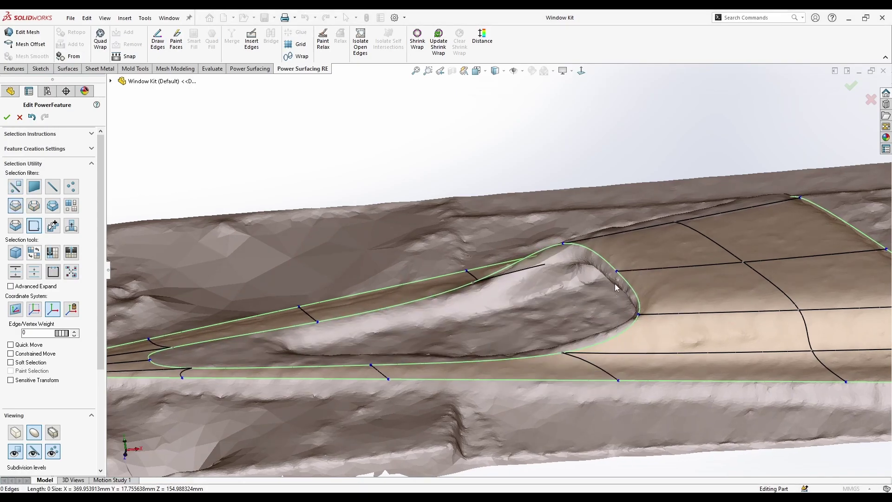
Select the new opening's boundary loop and try extruding it down into the triangular recess.
click(628, 286)
mouse_move(431, 303)
alt+mouse_down()
mouse_move(441, 327)
mouse_move(433, 309)
mouse_move(436, 316)
alt+mouse_up()
key(ctrl+z)
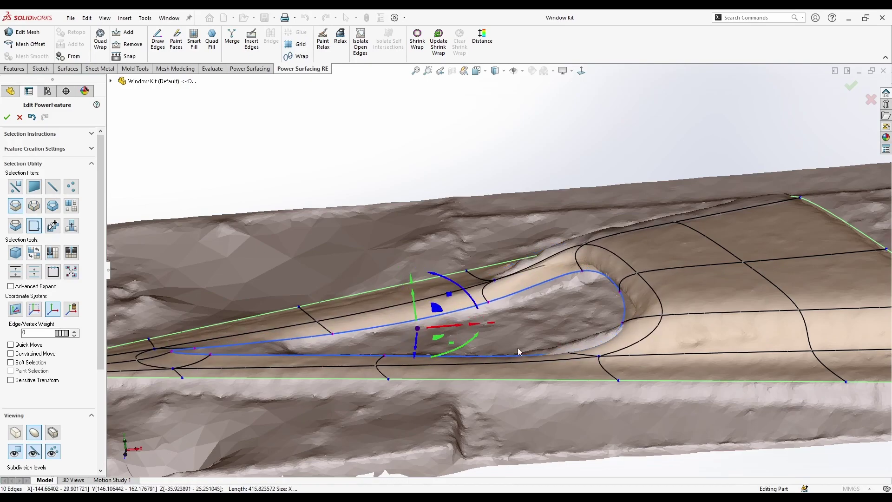
mouse_move(518, 352)
middle_down()
mouse_move(446, 350)
mouse_move(501, 349)
middle_up()
key(ctrl+z)
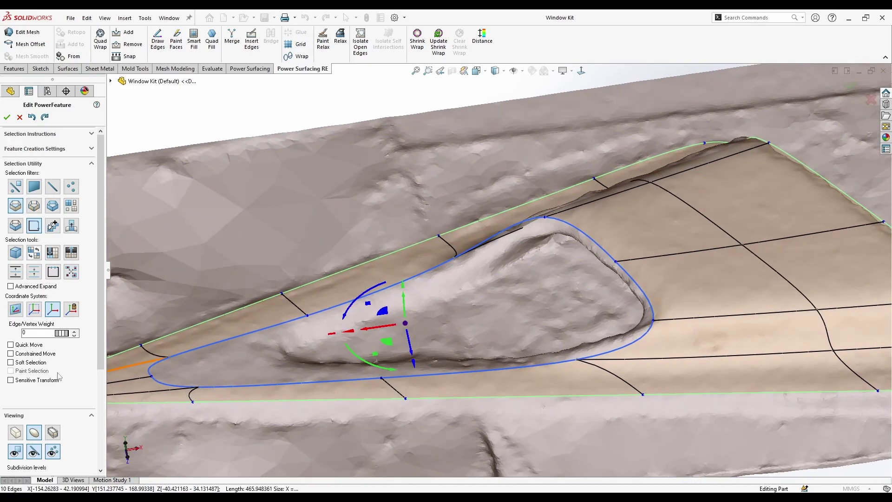
Try extruding the opening's boundary loop again and shifting the new edges to follow the recess outline.
scroll(38, 395, down, 3)
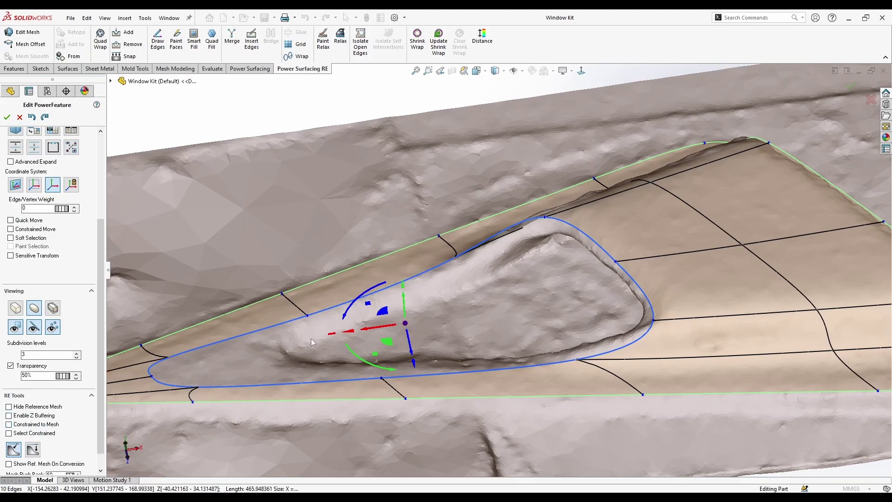
middle_drag(311, 342, 313, 331)
alt+drag(381, 311, 408, 336)
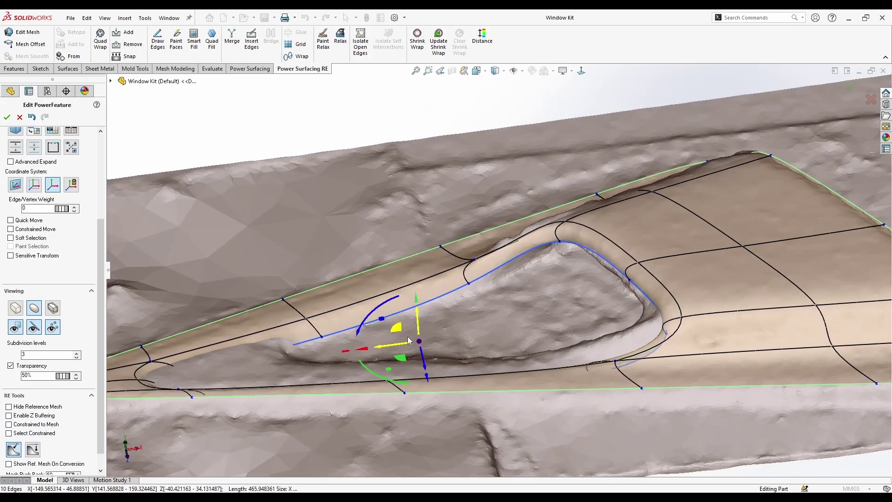
middle_drag(408, 341, 425, 375)
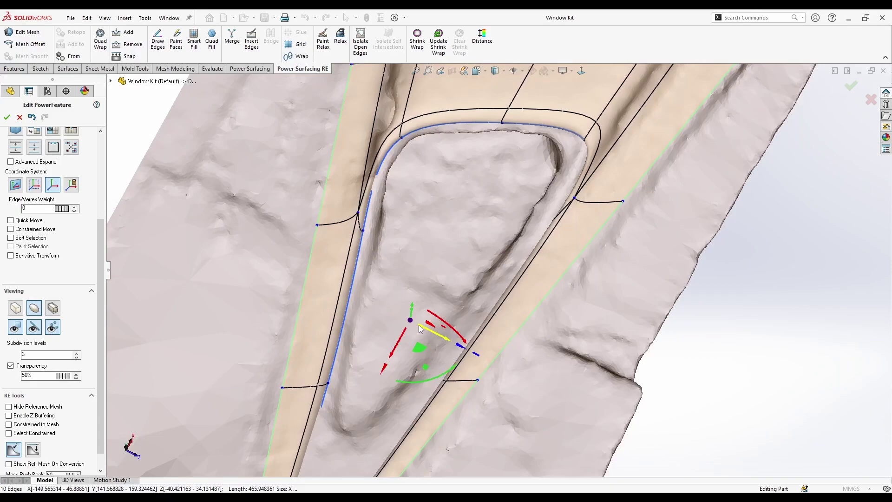
drag(411, 326, 411, 342)
middle_drag(411, 342, 458, 307)
scroll(458, 307, up, 1)
drag(414, 273, 421, 277)
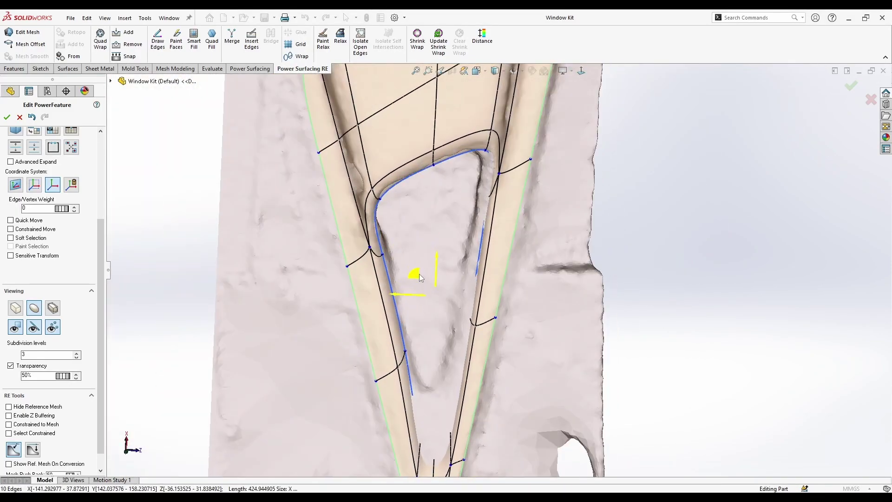
Set the opening loop's edge weight to 12 and extrude the loop down into the triangular recess.
middle_drag(418, 289, 386, 310)
scroll(360, 307, down, 2)
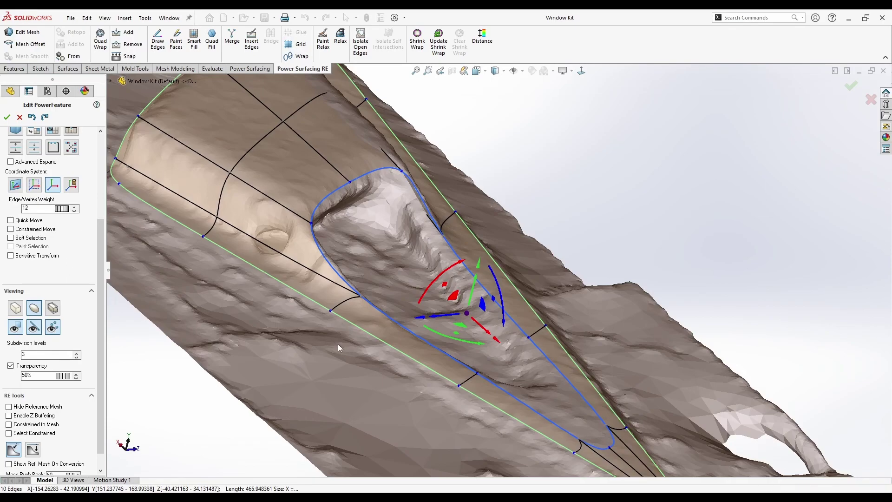
middle_drag(338, 344, 374, 327)
drag(483, 305, 468, 314)
middle_drag(468, 314, 442, 371)
drag(460, 312, 457, 324)
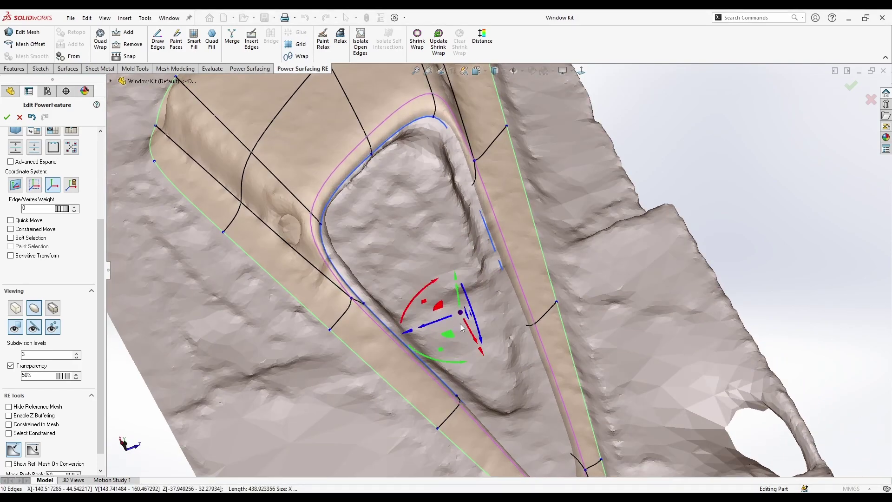
middle_drag(457, 324, 561, 278)
scroll(515, 307, up, 2)
scroll(561, 278, up, 2)
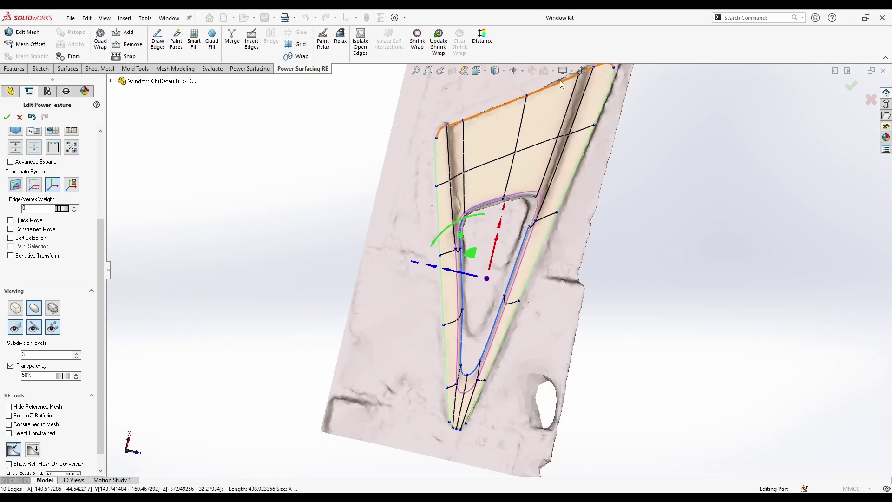
Scale the extruded inner loop down slightly and shift it in plan view to fit the recess outline.
click(581, 71)
scroll(537, 241, down, 3)
key(ctrl+z)
key(ctrl+z)
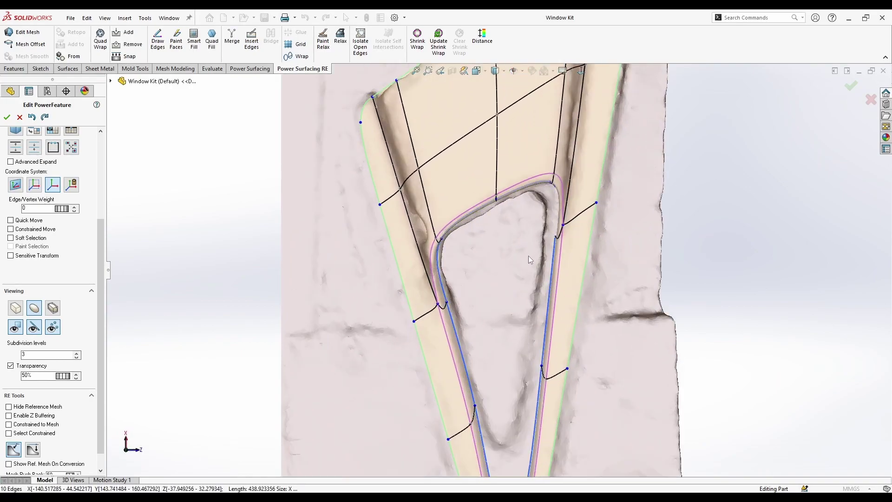
mouse_move(503, 343)
mouse_down()
mouse_move(503, 363)
mouse_move(504, 356)
mouse_up()
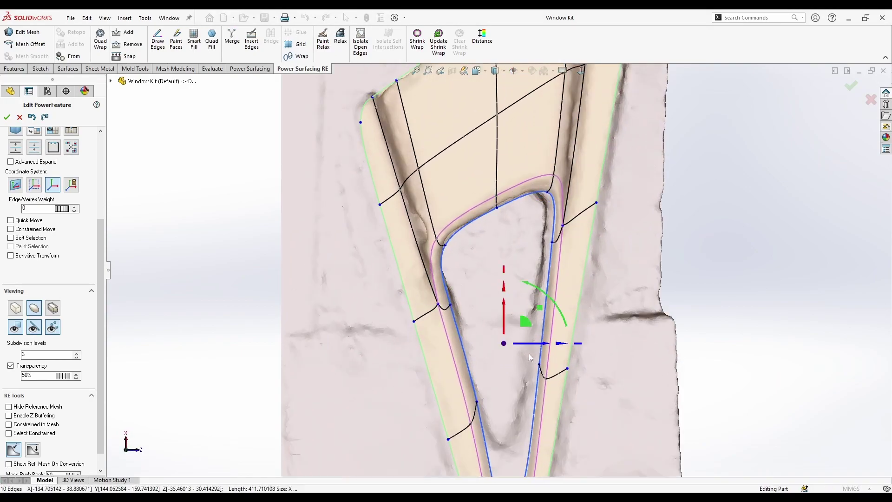
drag(529, 322, 528, 318)
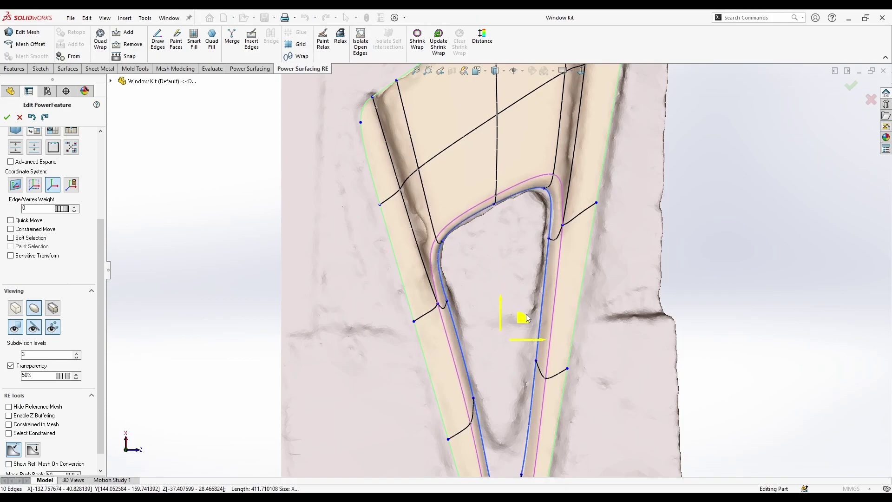
key(Escape)
Move the two edges at the inner loop's narrow end up to the recess tip and nudge the adjoining vertex.
scroll(515, 302, up, 2)
scroll(498, 390, up, 4)
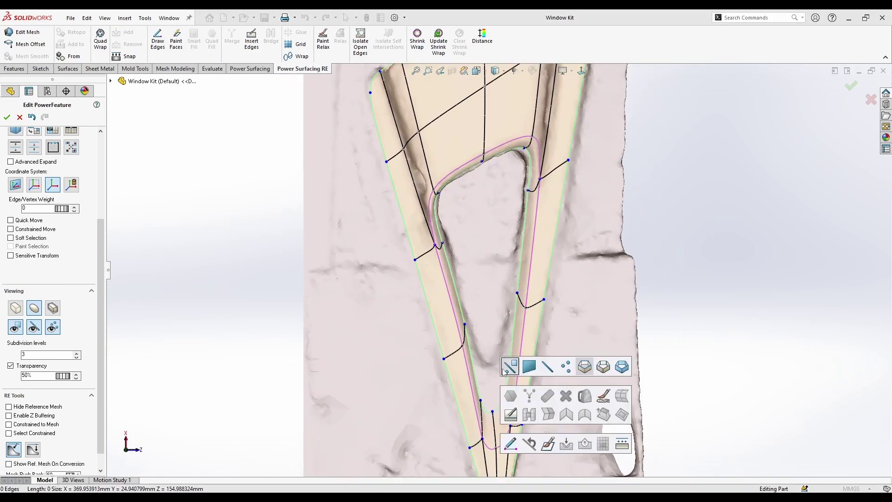
ctrl+click(494, 389)
scroll(494, 389, up, 2)
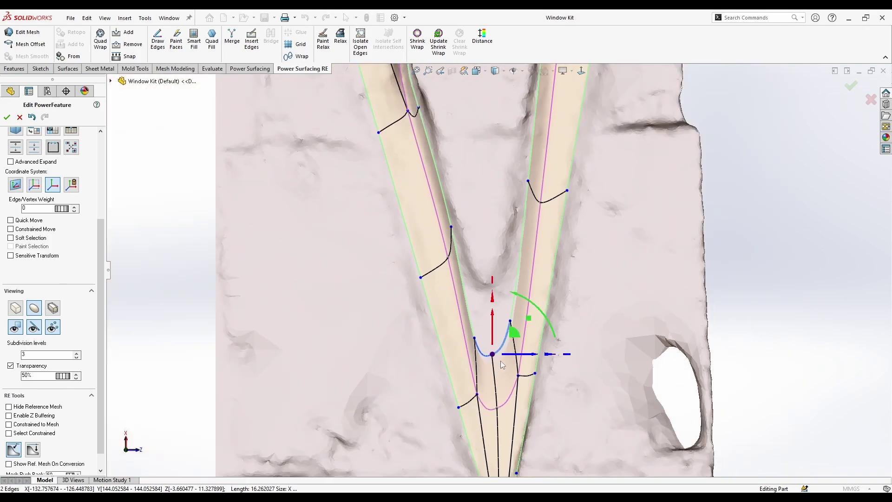
drag(512, 332, 510, 269)
key(Escape)
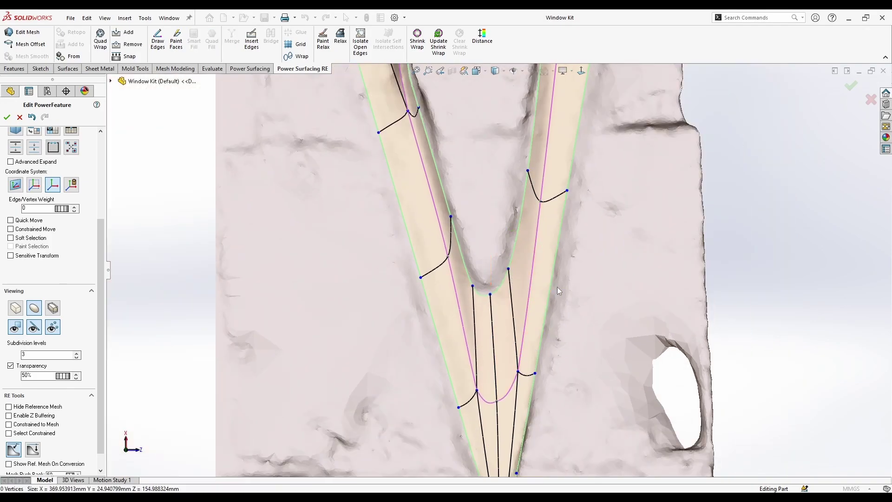
click(473, 284)
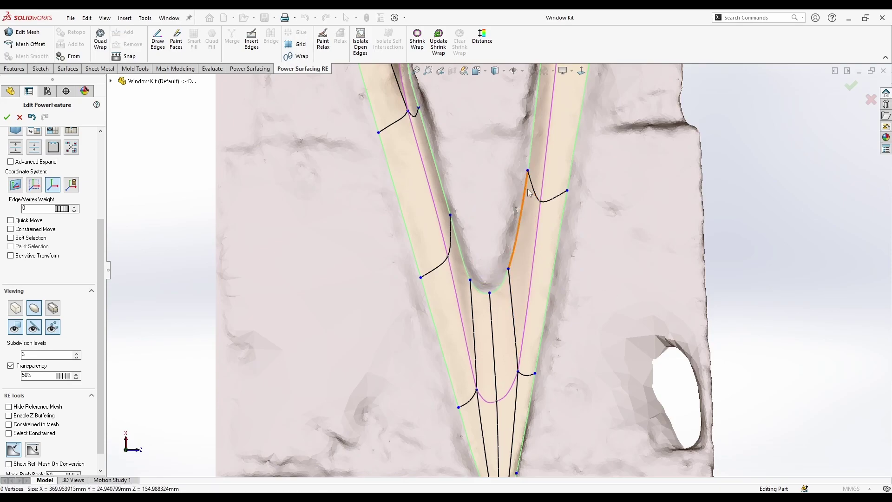
Adjust the short wall edges at the recess's two wide-end corners and midpoint to follow the scanned outline.
scroll(528, 191, down, 3)
scroll(508, 151, up, 5)
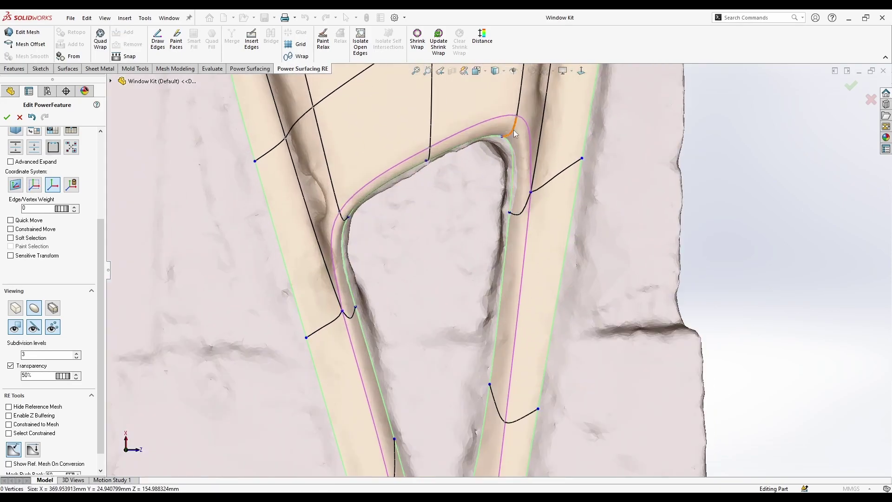
scroll(540, 135, up, 2)
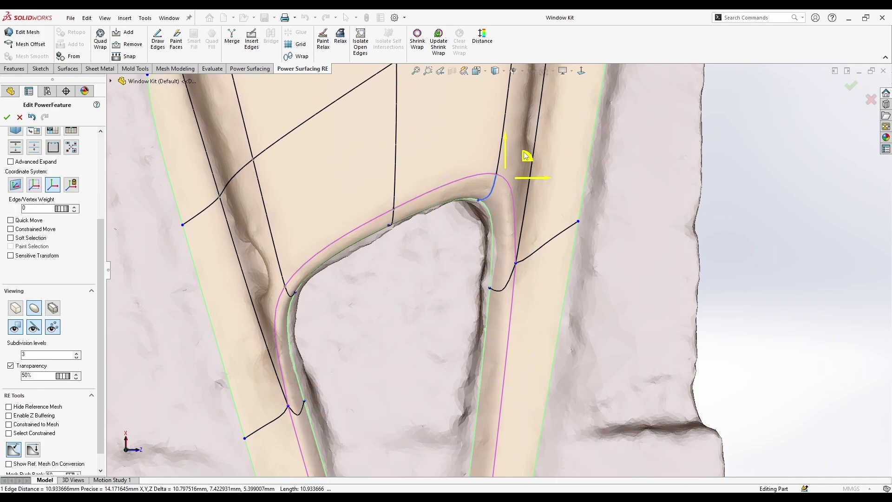
scroll(297, 303, up, 2)
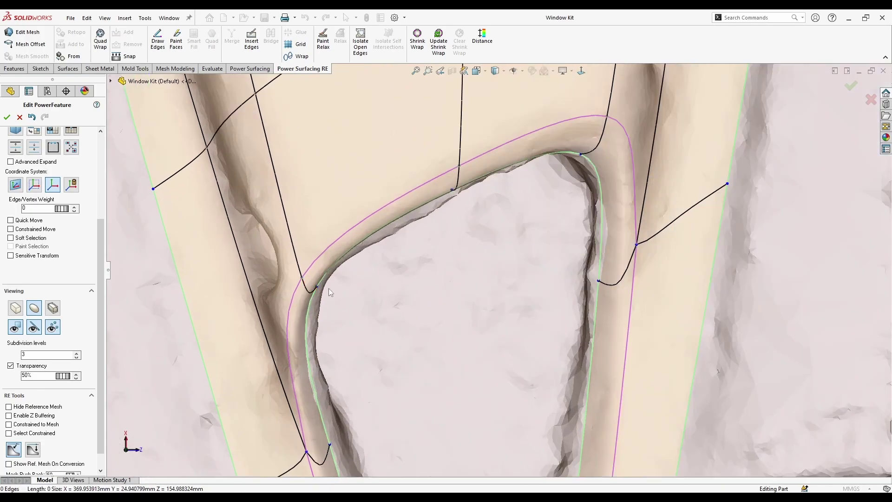
click(312, 296)
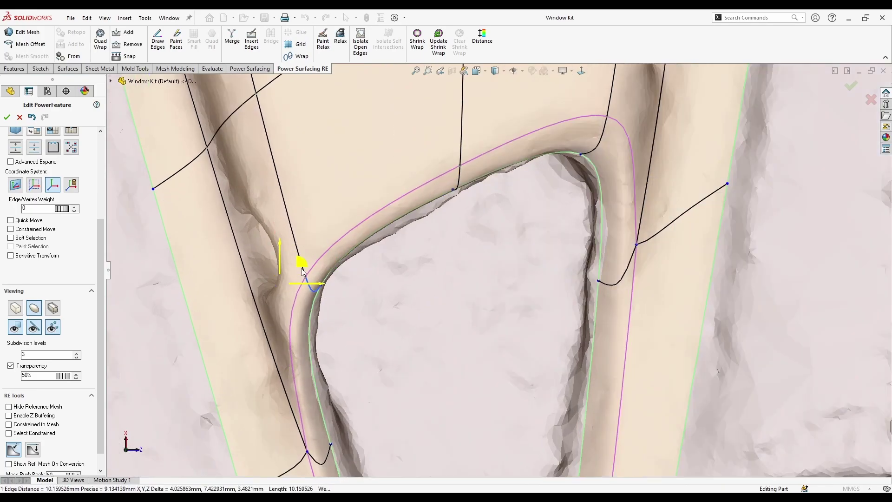
drag(444, 159, 467, 197)
drag(472, 161, 470, 166)
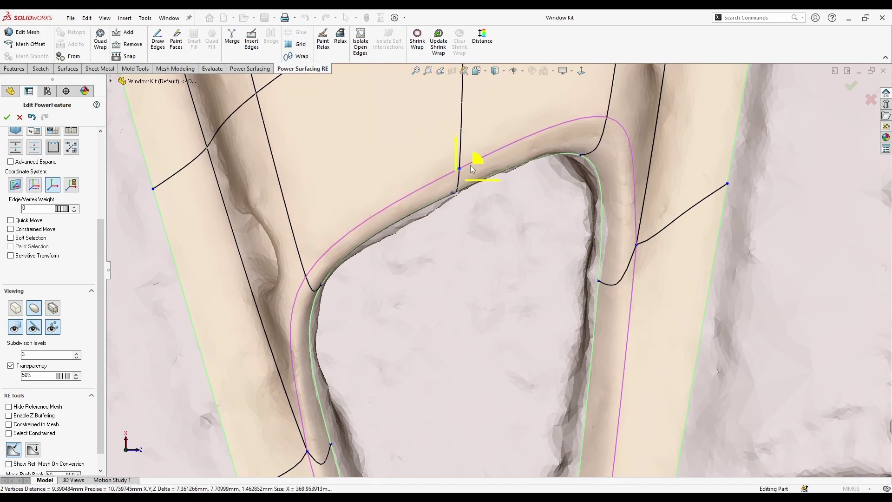
click(465, 254)
Reposition the outer boundary vertices on both sides of the panel's narrow tip to match the scanned outline.
scroll(495, 294, up, 7)
scroll(604, 295, up, 2)
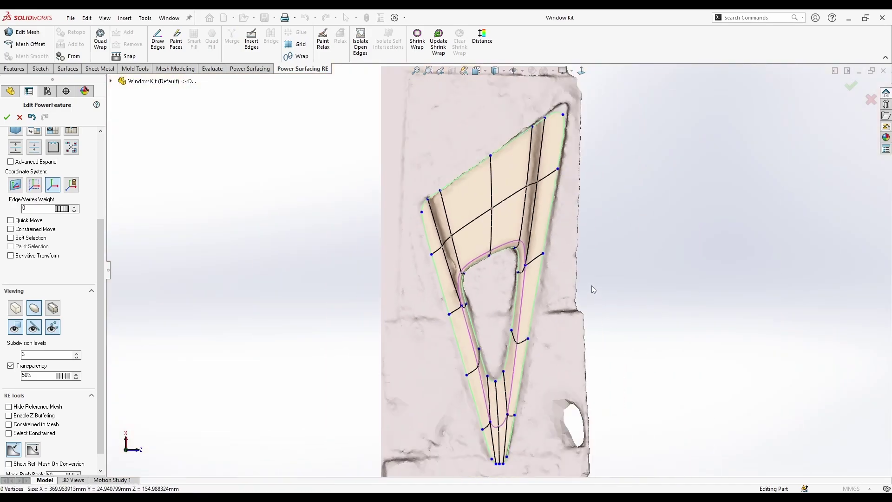
scroll(581, 128, down, 4)
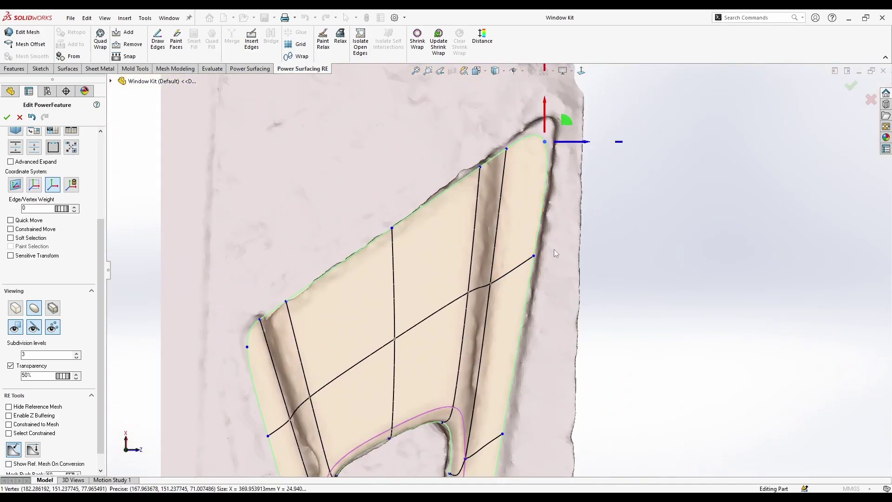
scroll(503, 297, up, 6)
scroll(517, 401, down, 4)
middle_drag(516, 401, 448, 229)
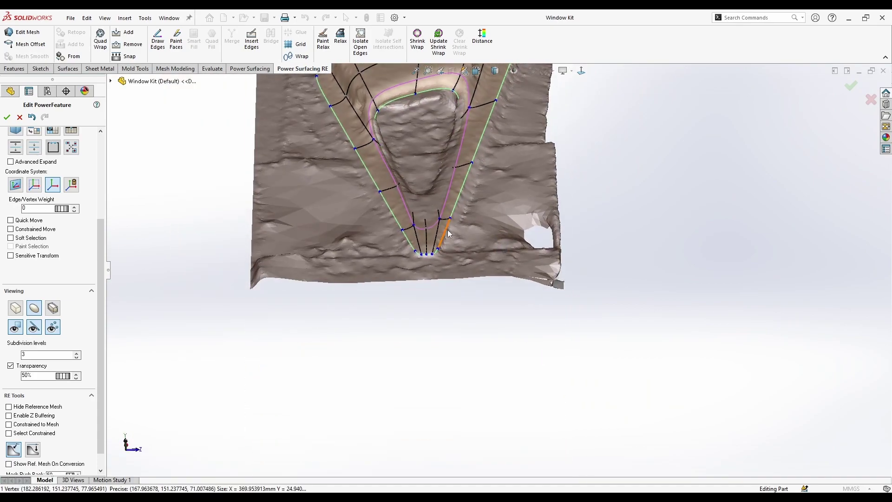
scroll(430, 225, down, 5)
click(436, 249)
scroll(440, 261, up, 1)
scroll(440, 260, down, 3)
scroll(514, 308, up, 3)
middle_drag(513, 307, 522, 433)
click(521, 430)
scroll(498, 331, down, 4)
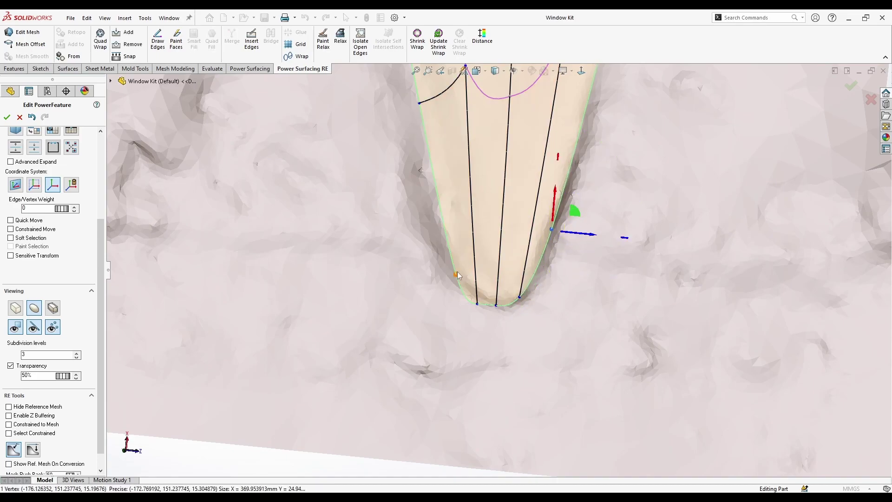
click(481, 256)
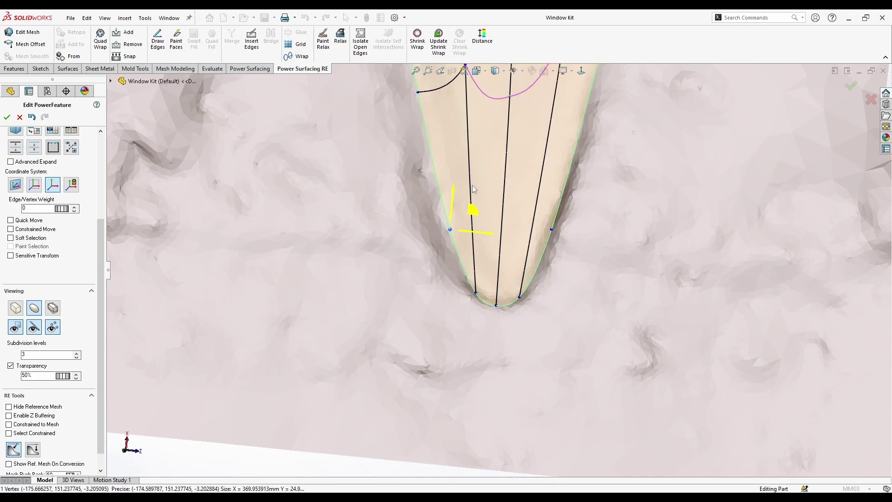
key(Escape)
Select the surface's complete outer boundary loop and inspect its fit against the scan.
mouse_move(472, 185)
middle_down()
mouse_move(575, 264)
mouse_move(594, 376)
mouse_move(584, 225)
mouse_move(642, 247)
mouse_move(640, 226)
mouse_move(697, 198)
mouse_move(587, 223)
mouse_move(459, 288)
mouse_move(387, 309)
mouse_move(450, 334)
middle_up()
double_click(287, 367)
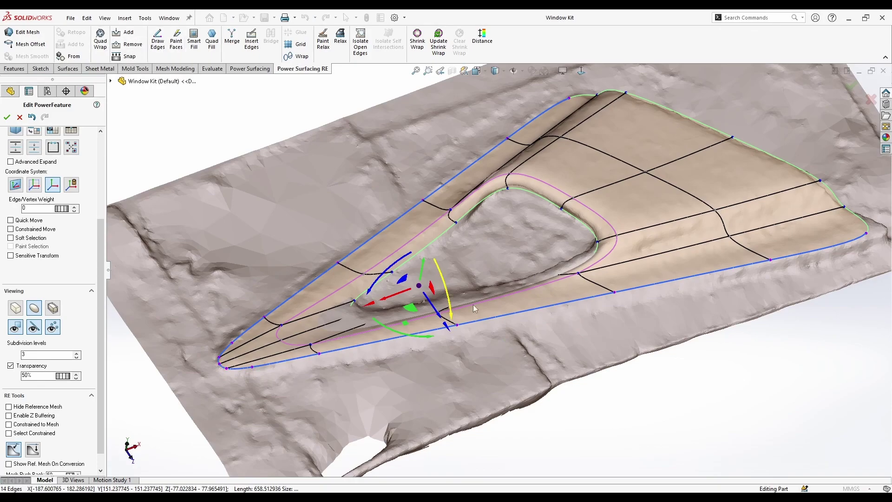
click(408, 376)
Select the plateau's four top faces and try snapping them to the scanned mesh.
middle_drag(345, 389, 711, 237)
scroll(630, 281, down, 1)
right_click(623, 249)
click(652, 240)
click(637, 233)
ctrl+click(706, 223)
ctrl+click(729, 278)
ctrl+click(657, 269)
scroll(812, 262, down, 3)
right_click(639, 282)
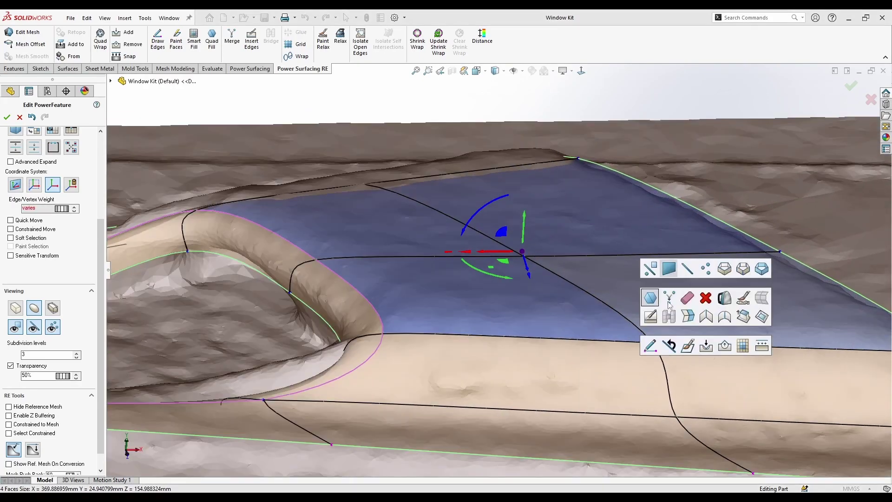
click(708, 347)
Try snapping the pairs of sloped wall faces flanking the plateau to the scanned mesh.
middle_drag(508, 328, 523, 342)
click(516, 372)
scroll(407, 354, up, 3)
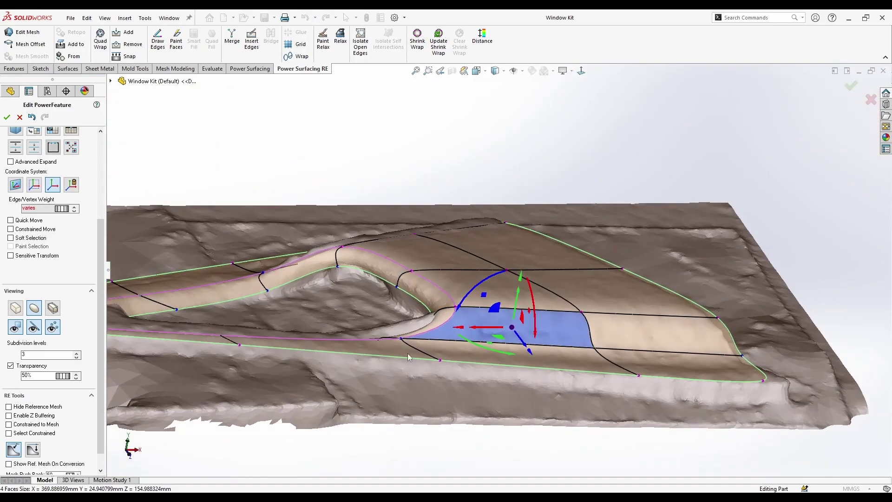
ctrl+click(604, 325)
middle_drag(528, 359, 418, 302)
key(s)
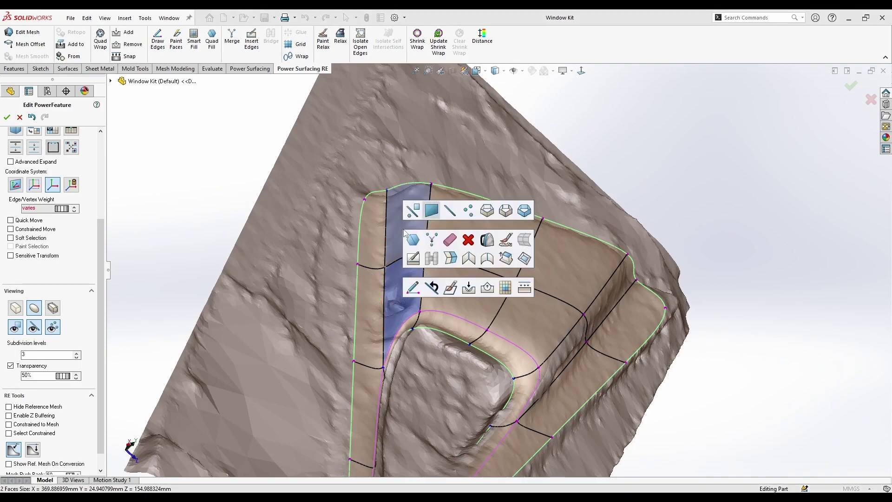
click(469, 287)
Try to shift the two sloped wall faces on the circular bump's side and turn on Constrained to Mesh.
click(418, 294)
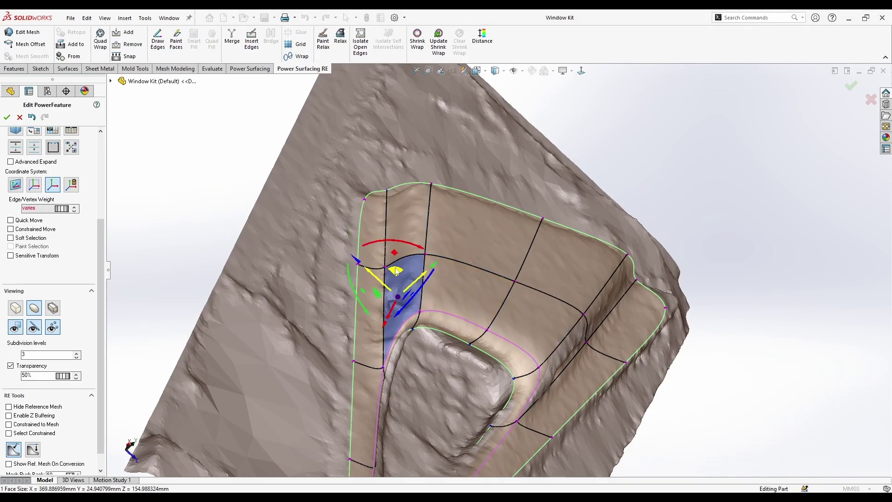
mouse_move(396, 272)
mouse_down()
mouse_move(349, 229)
mouse_move(396, 272)
mouse_up()
middle_drag(456, 382, 428, 294)
key(Escape)
click(409, 283)
ctrl+click(419, 221)
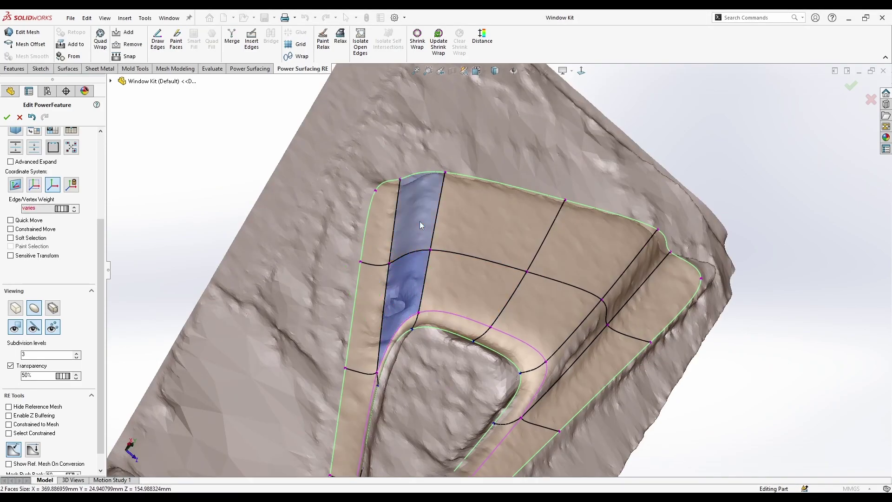
drag(404, 236, 404, 236)
key(ctrl+z)
middle_drag(458, 371, 430, 309)
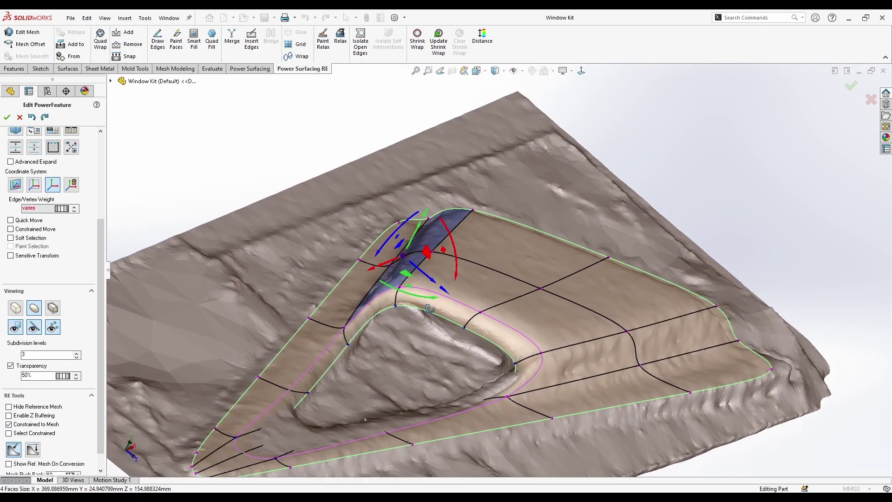
Select all eight plateau and sloped wall faces together and try snapping them to the scan.
ctrl+click(599, 363)
key(s)
click(712, 412)
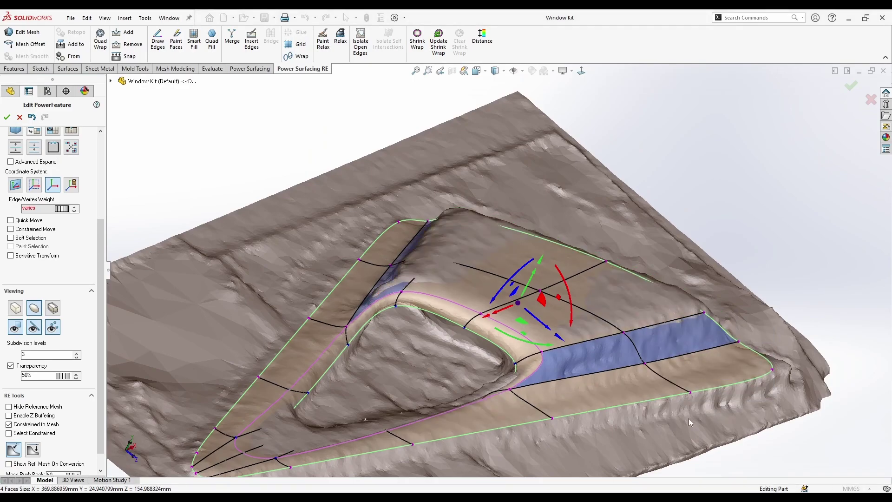
key(ctrl+z)
ctrl+click(462, 266)
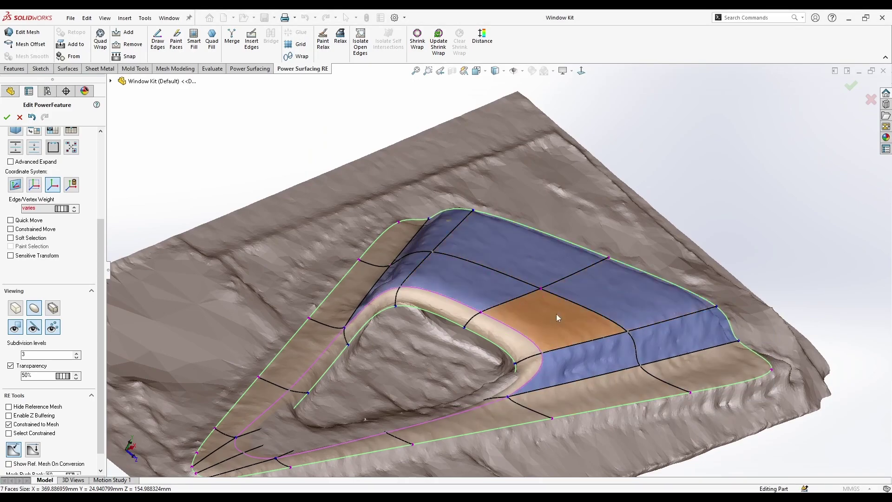
key(s)
middle_drag(620, 384, 439, 413)
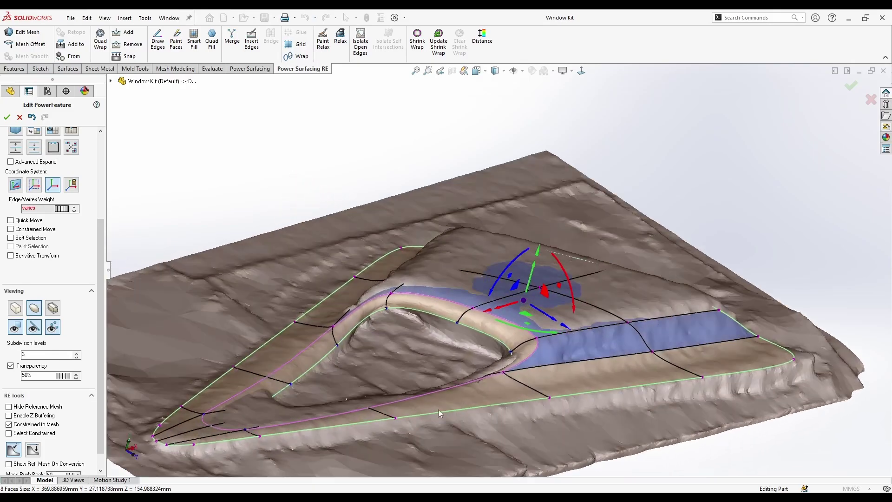
Enable Z buffering temporarily and examine how the surface sits against the scanned mesh, especially along the outer boundary.
click(29, 418)
mouse_move(325, 419)
middle_down()
mouse_move(340, 420)
mouse_move(325, 442)
mouse_move(271, 449)
mouse_move(331, 421)
middle_up()
middle_drag(433, 388, 553, 283)
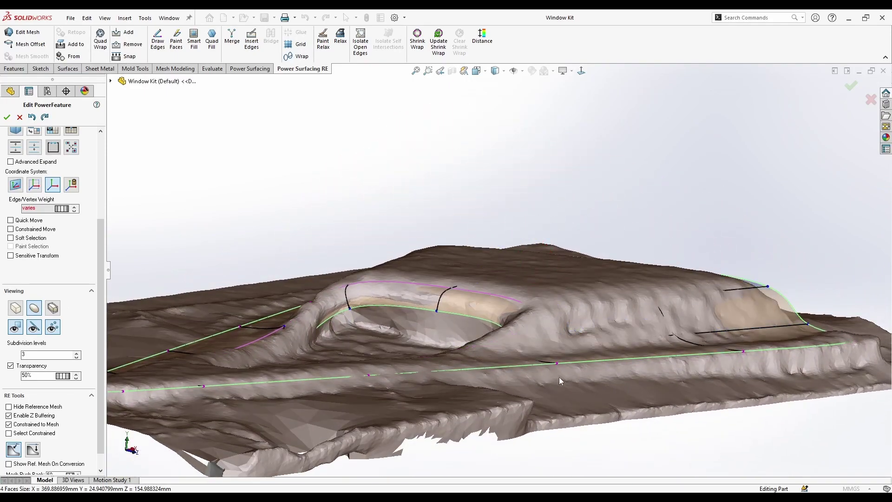
middle_drag(556, 390, 111, 366)
click(32, 418)
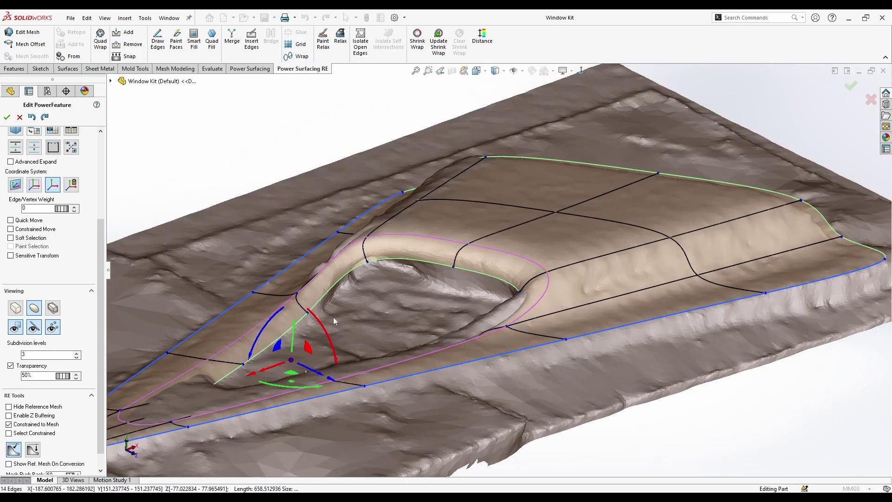
Step through the undone snap operations on the plateau faces to compare the surface with the scan.
click(50, 120)
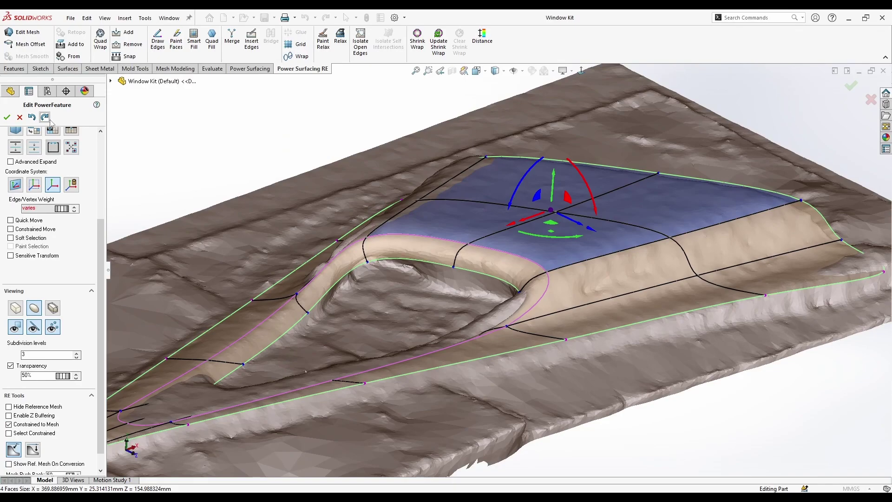
click(49, 120)
scroll(367, 253, up, 2)
middle_drag(369, 252, 369, 261)
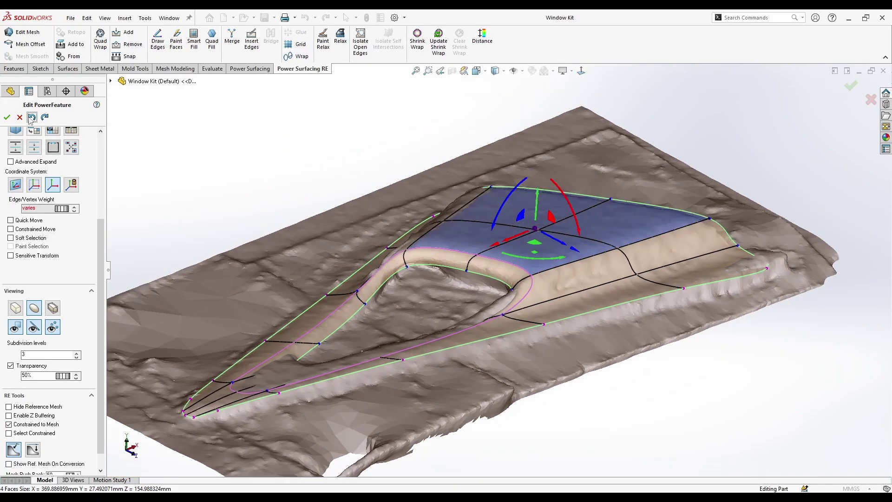
middle_drag(320, 259, 362, 227)
scroll(315, 234, down, 1)
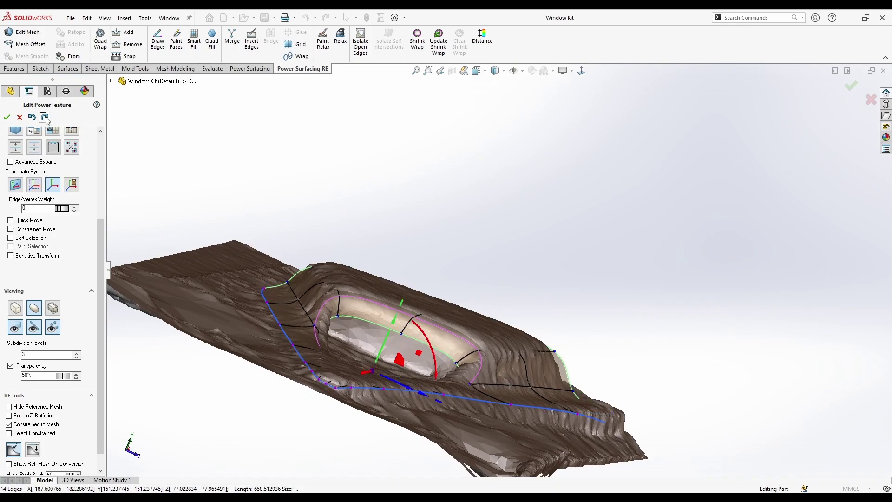
Redo the outer boundary loop's snap to the scan and examine its shape from the narrow end.
middle_drag(339, 272, 326, 167)
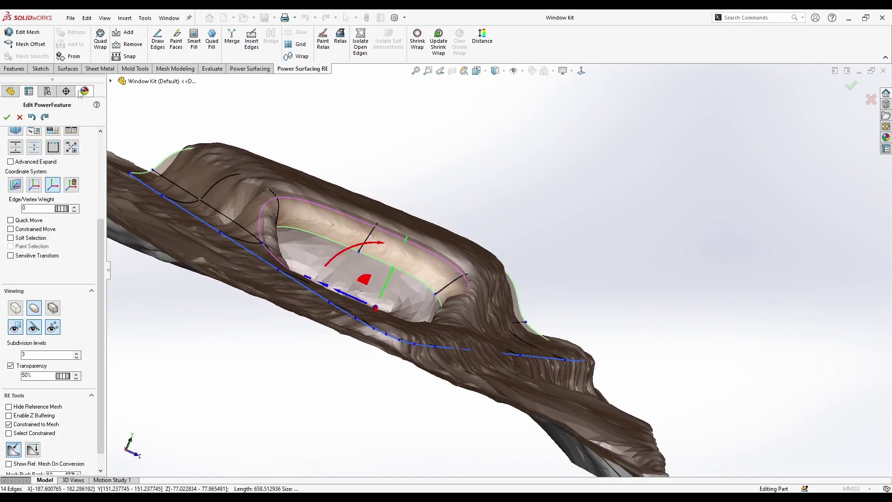
click(44, 117)
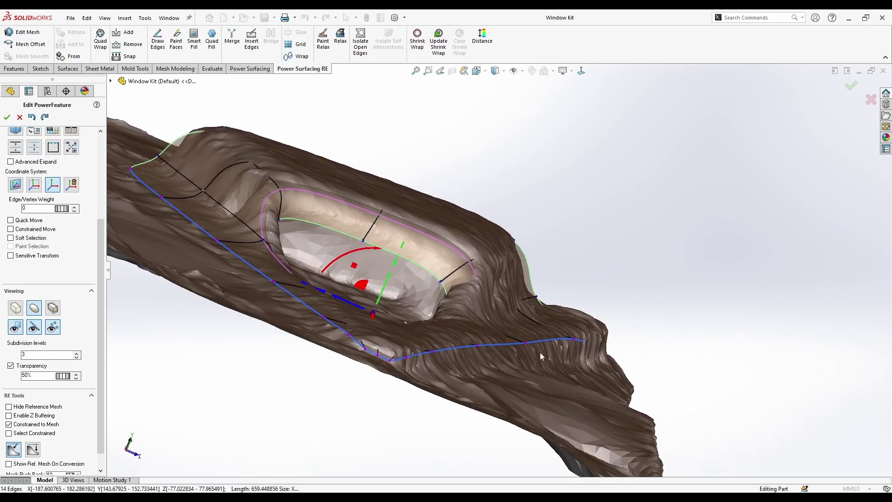
middle_drag(570, 381, 559, 323)
scroll(607, 326, up, 4)
scroll(565, 165, down, 5)
Select the edge loop along the foot of the plateau's sloped wall and inspect the matching wall opposite.
right_click(673, 175)
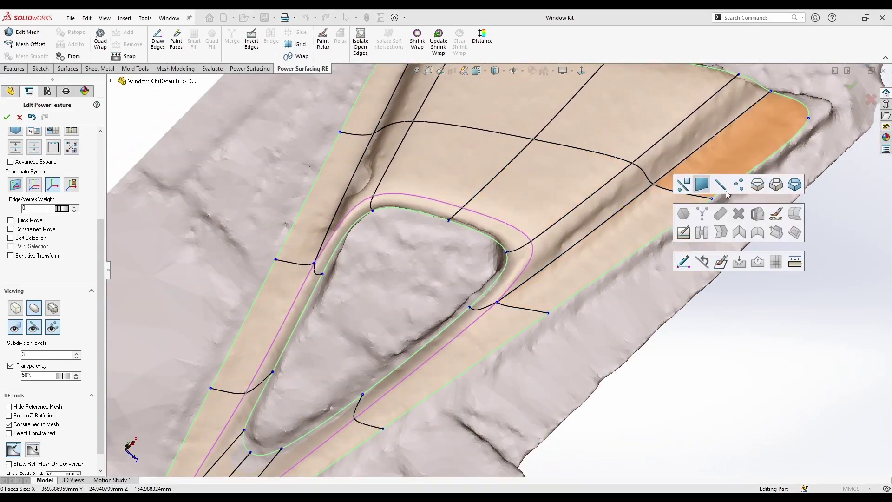
click(757, 184)
click(634, 199)
middle_drag(409, 186, 405, 216)
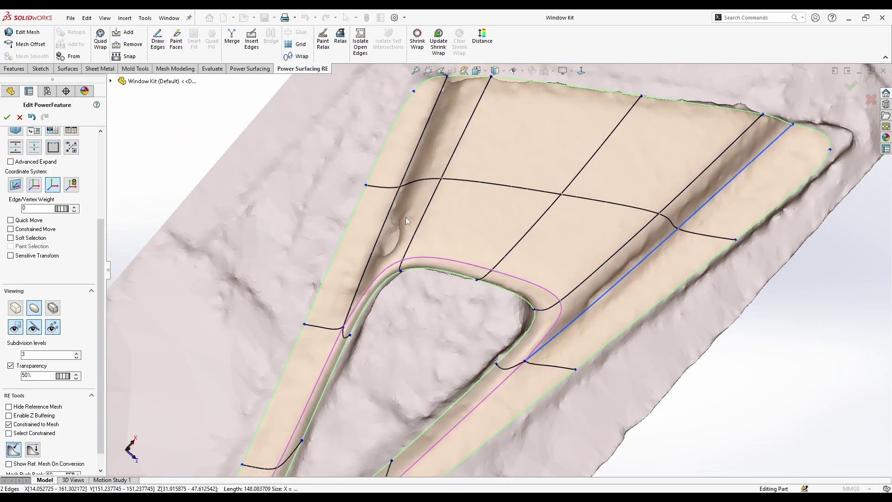
scroll(395, 251, up, 2)
middle_drag(395, 251, 558, 325)
scroll(637, 400, down, 5)
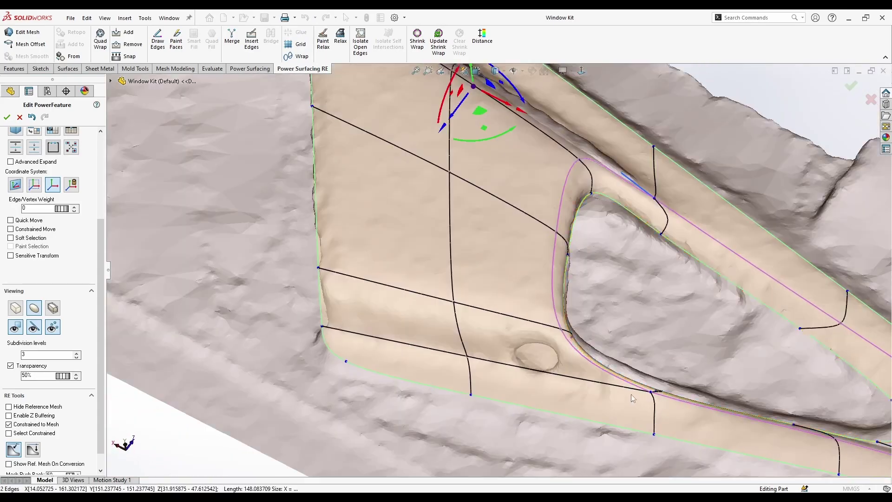
Delete the wall-foot edge between the circular bump and the outer boundary near the recess corner.
scroll(582, 390, up, 1)
right_click(582, 390)
click(568, 350)
click(540, 338)
scroll(525, 344, up, 2)
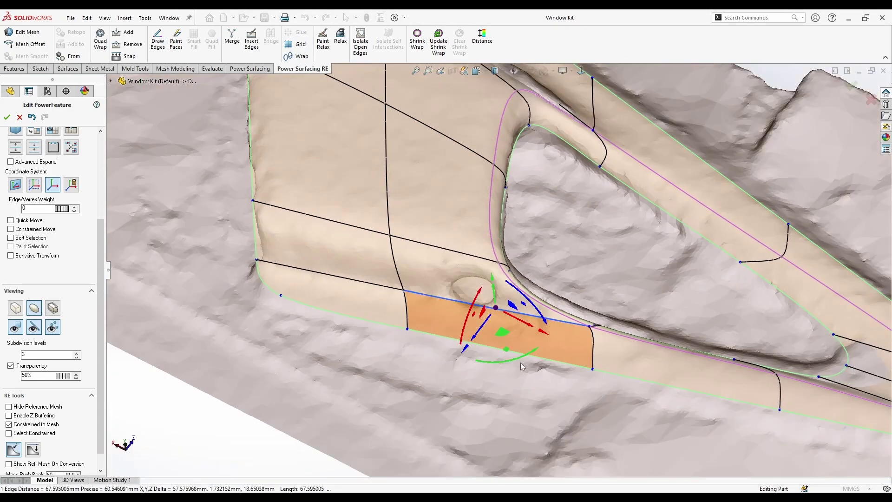
middle_drag(513, 348, 507, 423)
scroll(606, 340, down, 3)
middle_drag(561, 337, 514, 331)
scroll(514, 331, up, 1)
right_click(581, 348)
click(561, 342)
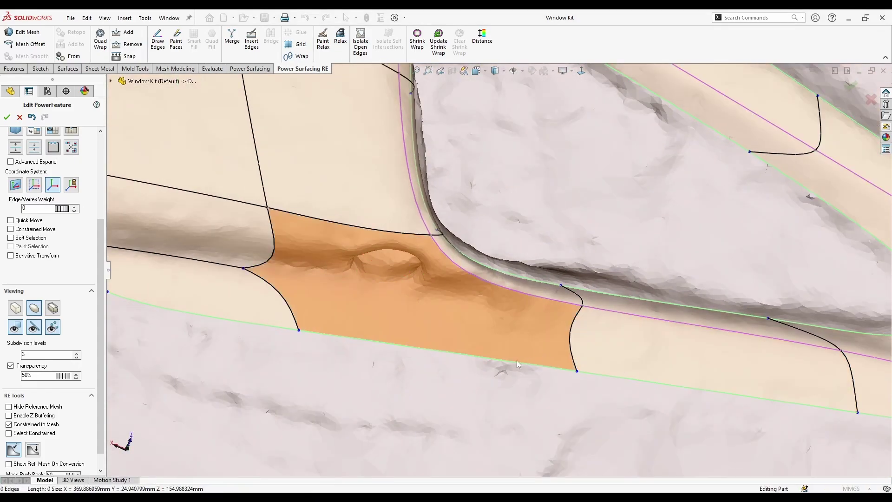
Insert a continuous edge from the bump-side wall foot along the narrow side strip to the inner loop's tip vertex.
scroll(496, 269, up, 1)
click(255, 54)
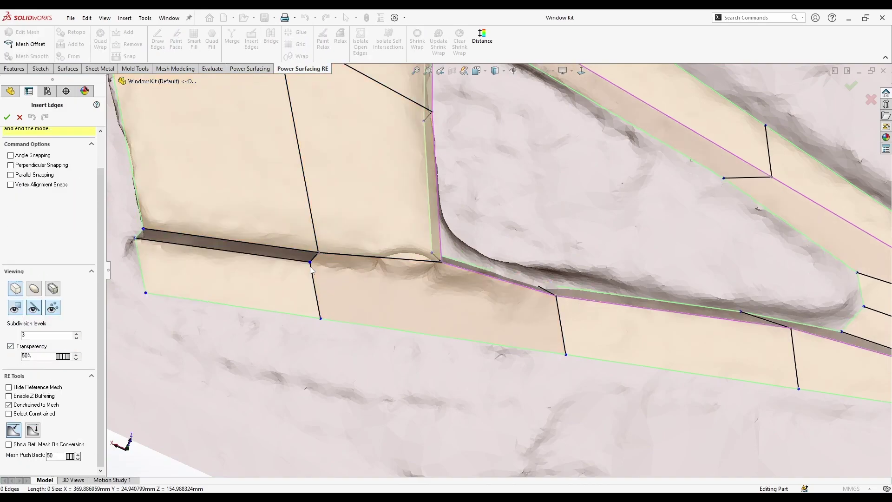
click(560, 316)
scroll(562, 306, up, 3)
scroll(644, 316, down, 2)
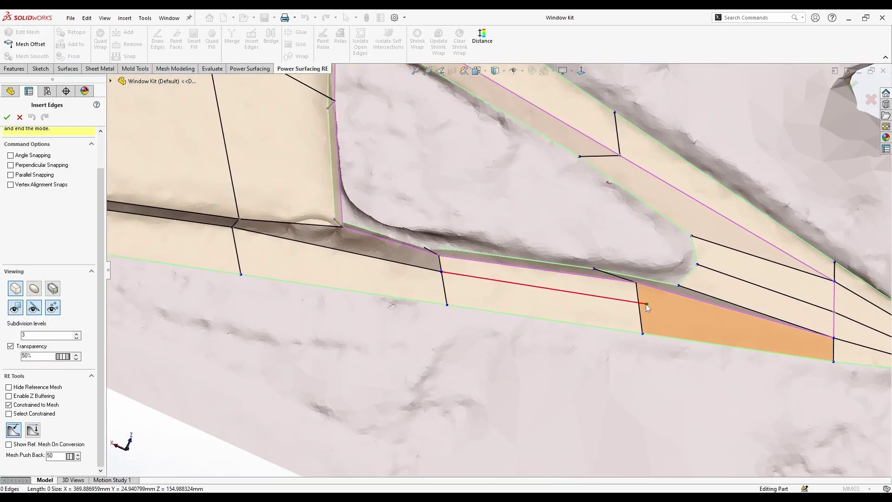
scroll(675, 314, up, 2)
scroll(719, 316, down, 2)
click(709, 307)
scroll(507, 274, up, 4)
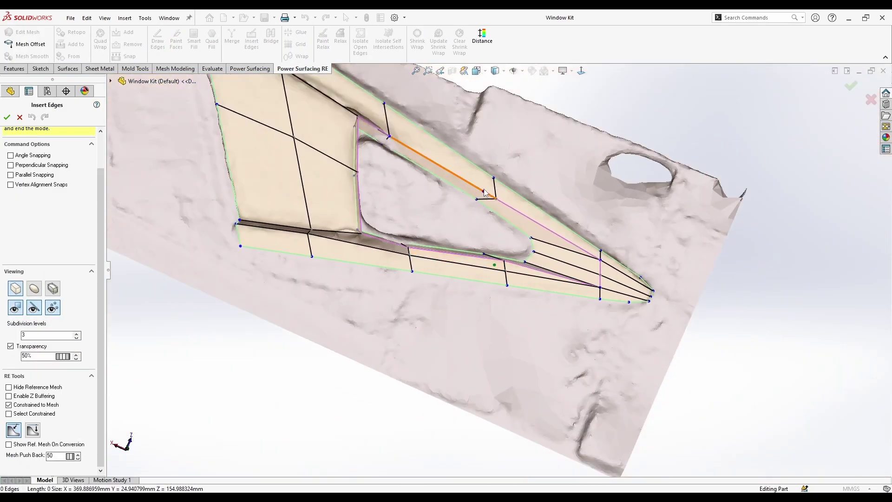
scroll(483, 195, down, 2)
middle_drag(408, 209, 371, 196)
key(Escape)
Delete the corresponding wall-foot edge on the opposite side of the plateau beside the recess corner.
click(369, 171)
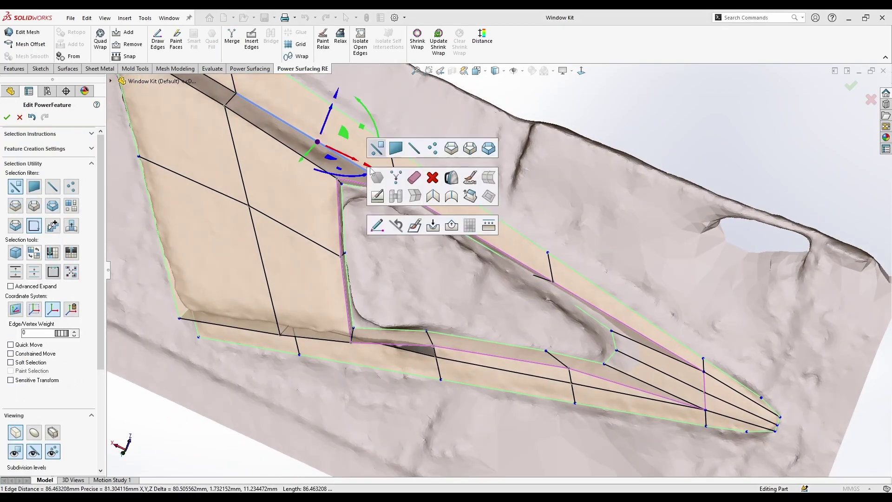
click(420, 182)
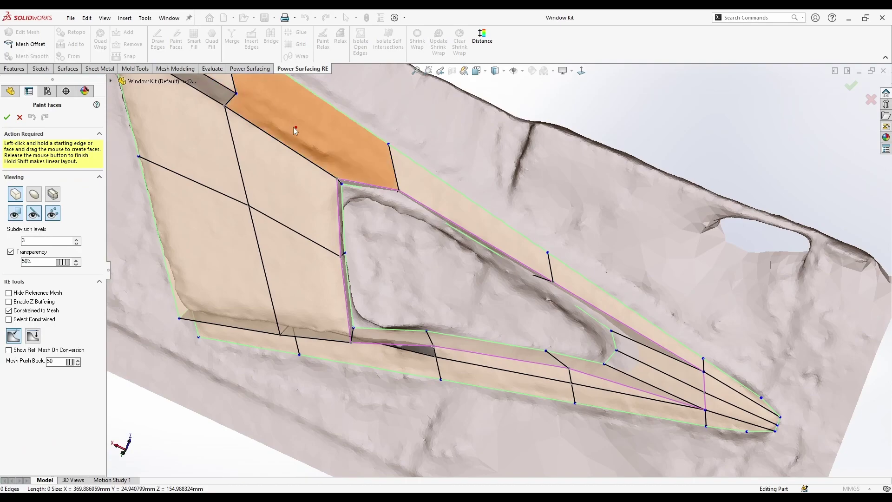
key(Escape)
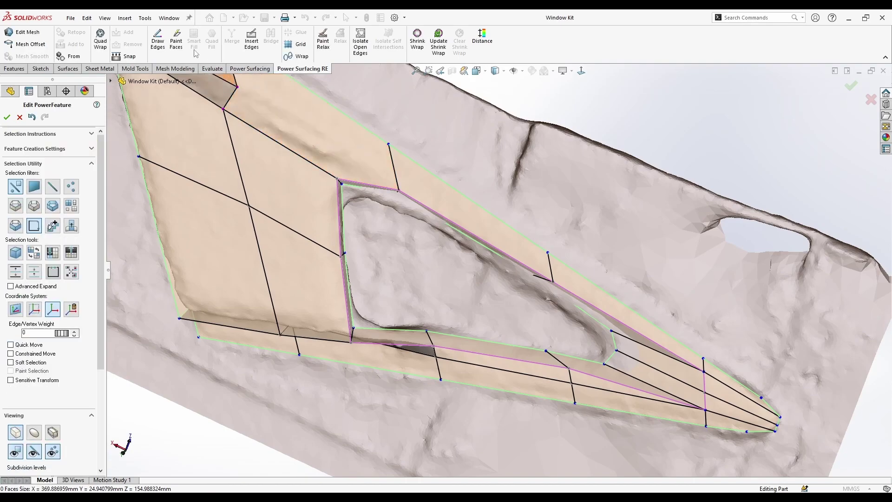
Insert a matching continuous edge along the opposite side strip, from the wall foot to the inner loop's tip vertex.
click(252, 41)
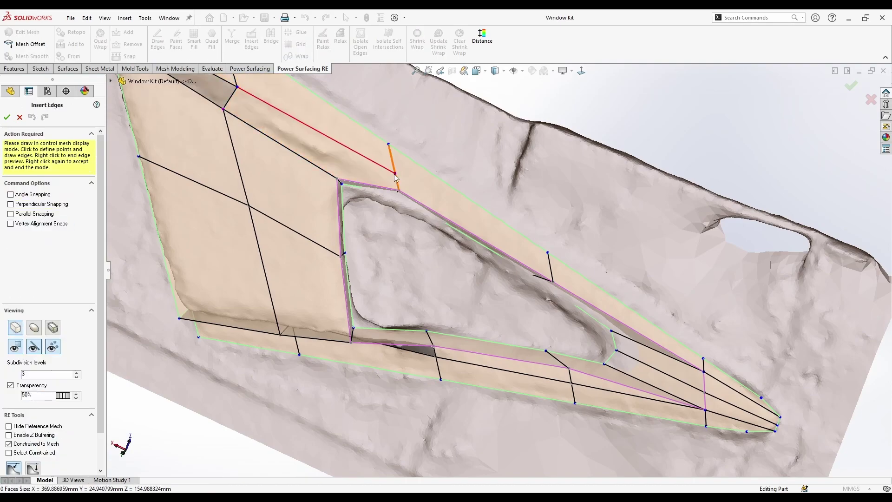
scroll(714, 367, down, 2)
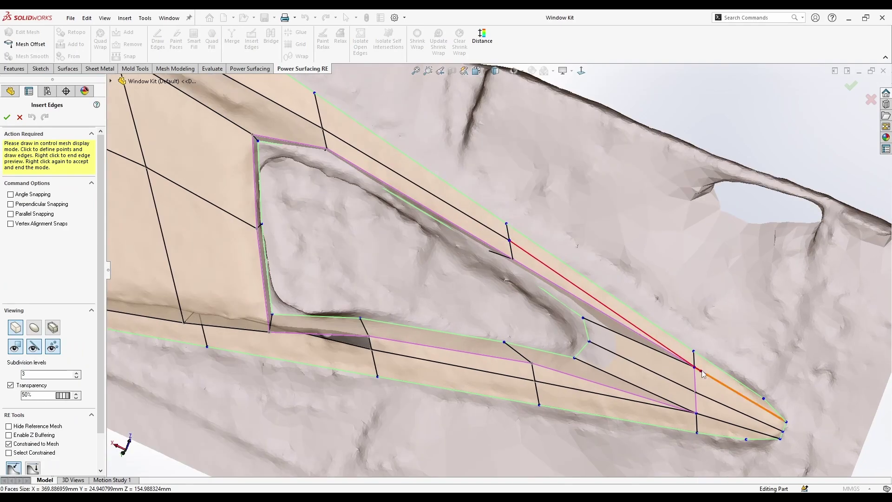
middle_drag(658, 415, 687, 335)
scroll(535, 341, up, 3)
middle_drag(535, 341, 534, 309)
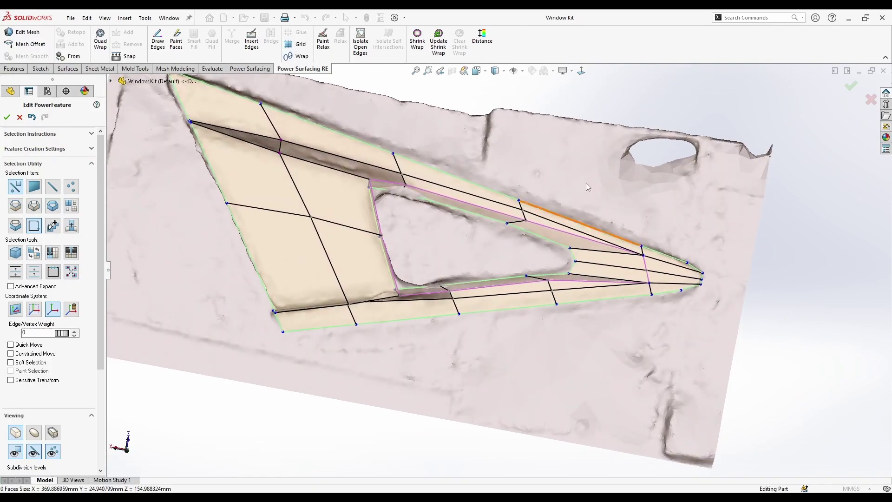
Spread apart the sloped wall's overlapping vertices at its wide-end corner opposite the bump, following the scanned outline.
scroll(205, 161, down, 10)
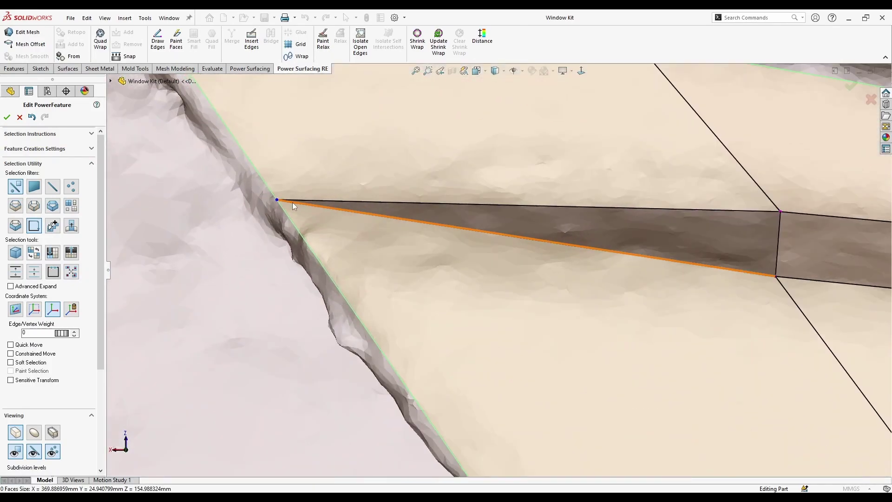
click(308, 223)
scroll(311, 230, up, 8)
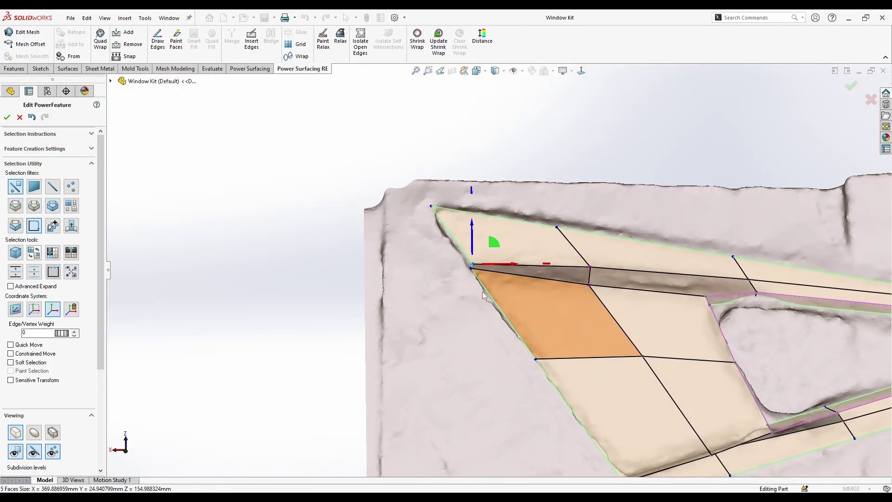
drag(489, 237, 489, 232)
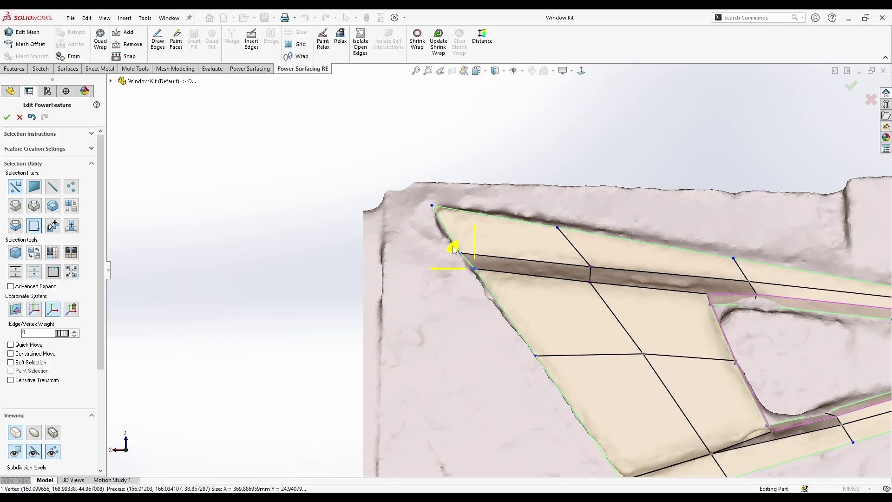
drag(453, 249, 454, 252)
Spread apart the bump-side wall's overlapping wide-end vertices and shift its wall-foot vertices to follow the scan.
scroll(506, 275, up, 4)
scroll(634, 339, down, 6)
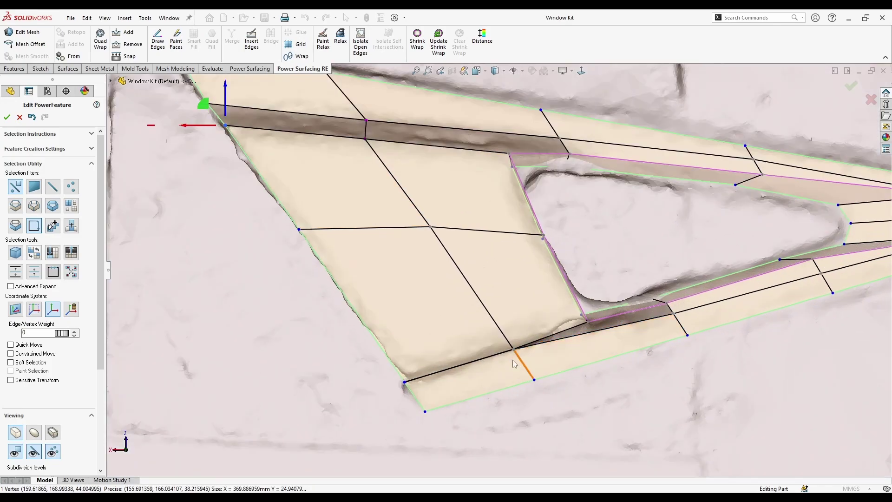
click(437, 398)
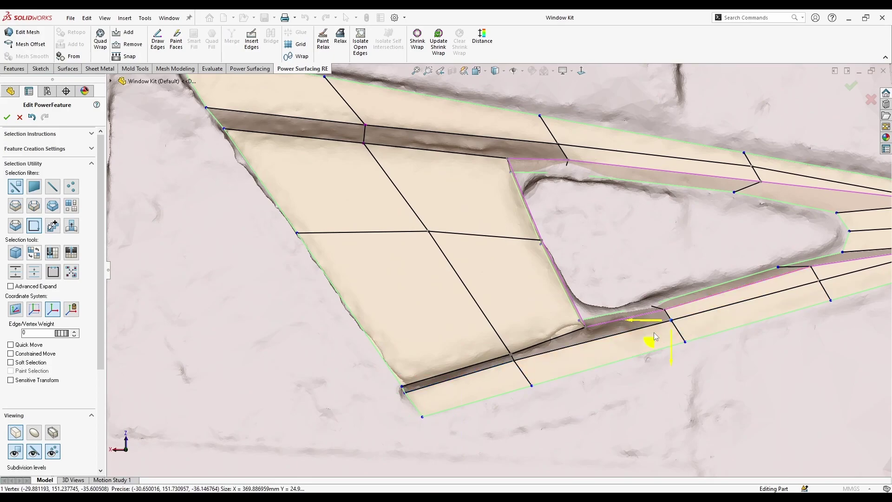
drag(654, 333, 654, 331)
scroll(654, 331, up, 3)
scroll(742, 335, down, 3)
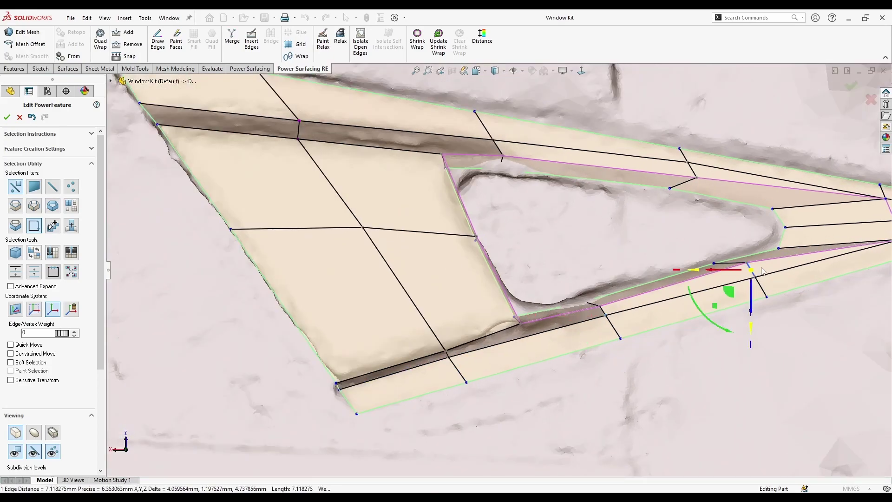
Reposition the inner loop's vertices near the recess's narrow end to follow the scanned recess outline.
scroll(674, 242, up, 3)
scroll(757, 238, down, 5)
key(Escape)
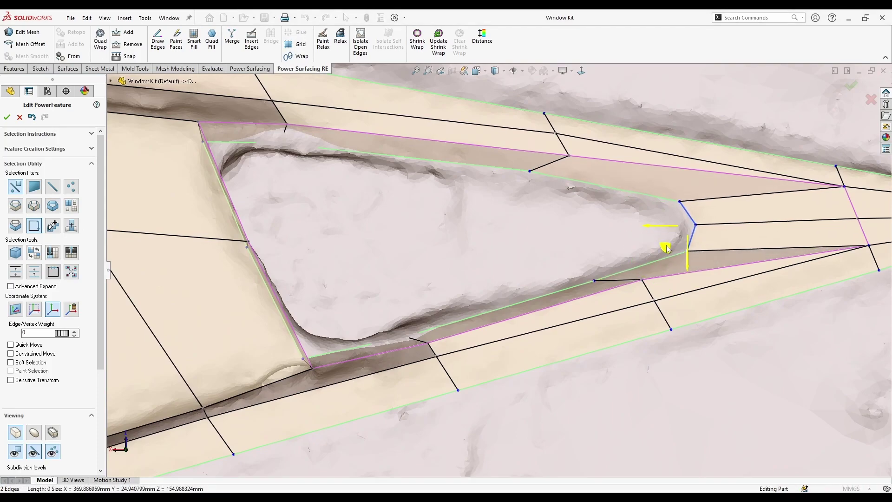
Switch the Power Surfacing surface from the control mesh to its smooth subdivided display.
key(z)
key(z)
middle_drag(576, 375, 553, 283)
scroll(186, 283, down, 2)
click(35, 432)
Set a weight of 16 on the plateau's two long border edge runs, including the segments reaching the recess corners.
middle_drag(392, 338, 622, 290)
click(673, 251)
middle_drag(673, 251, 588, 153)
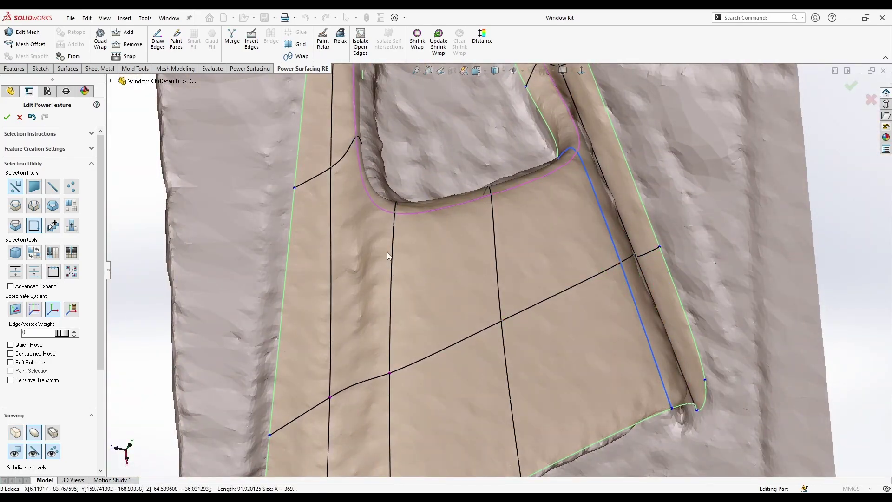
scroll(389, 237, up, 2)
ctrl+click(420, 377)
middle_drag(420, 378, 430, 251)
scroll(609, 341, down, 2)
middle_drag(609, 341, 582, 296)
scroll(624, 272, down, 1)
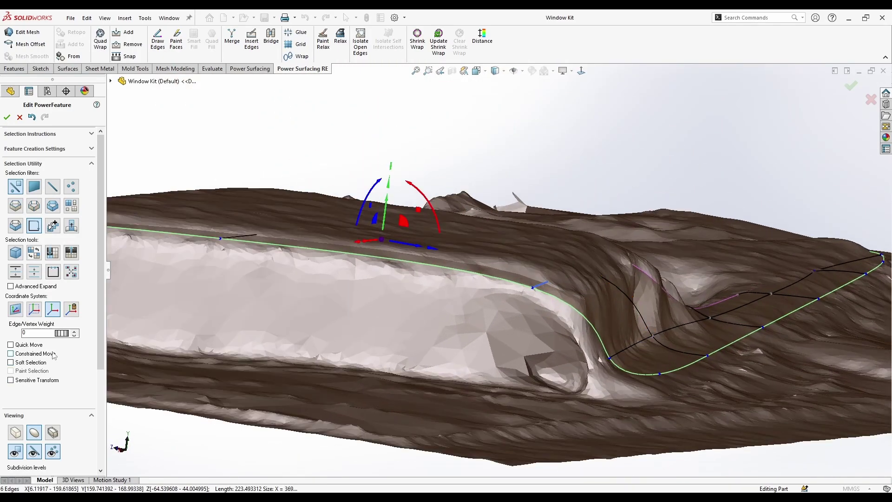
drag(160, 340, 406, 342)
click(405, 342)
middle_drag(406, 342, 450, 169)
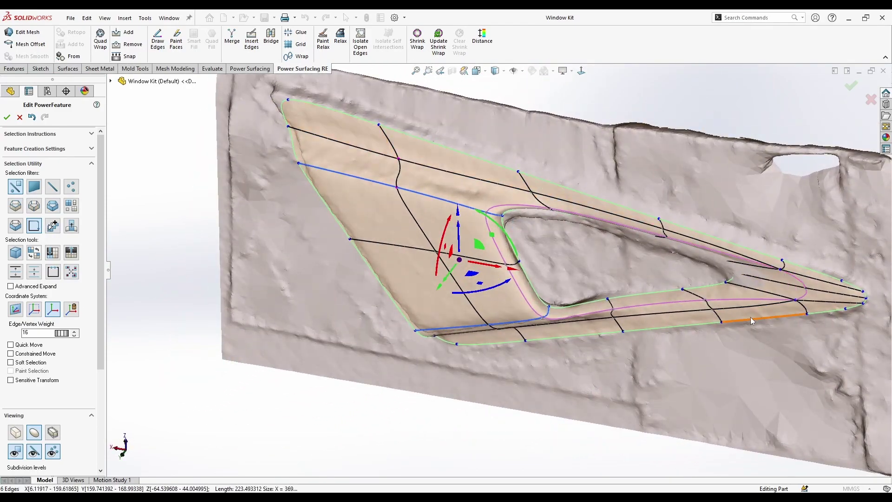
Try to raise the plateau's six faces, including the adjoining recess wall faces, vertically along Y.
middle_drag(751, 320, 760, 336)
click(582, 72)
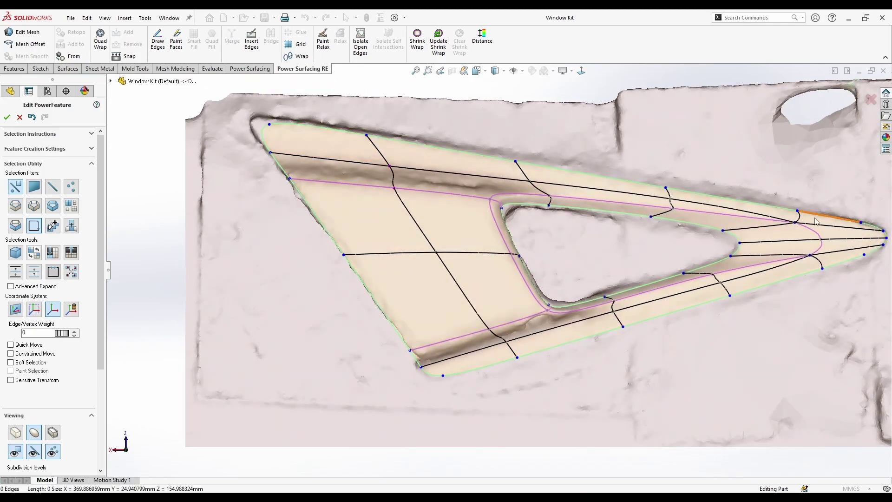
key(z)
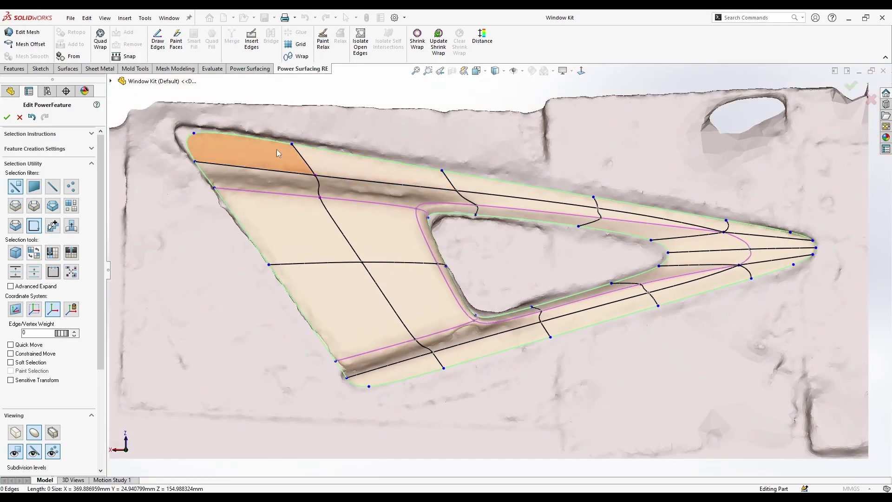
middle_drag(597, 353, 539, 189)
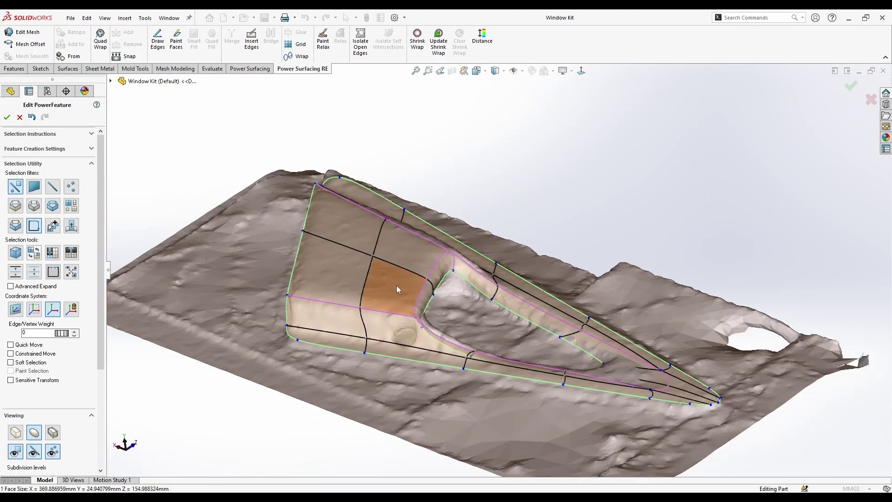
scroll(397, 286, down, 3)
right_click(450, 294)
double_click(509, 254)
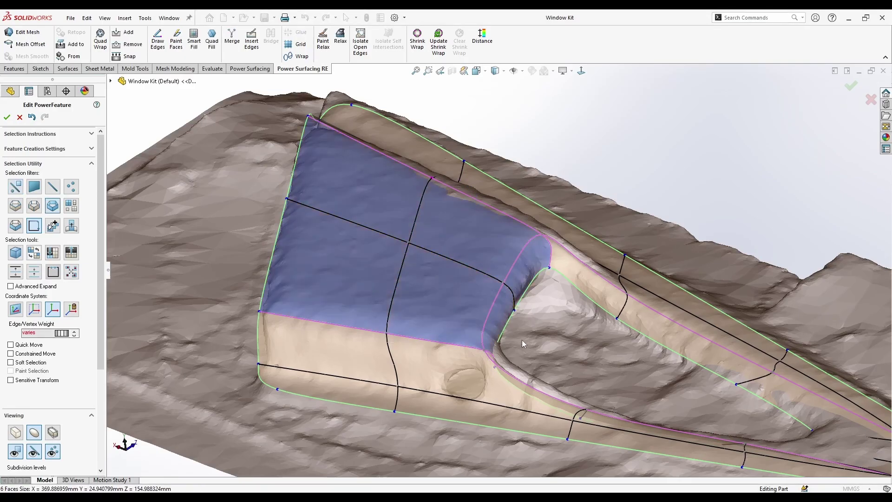
middle_drag(522, 344, 431, 240)
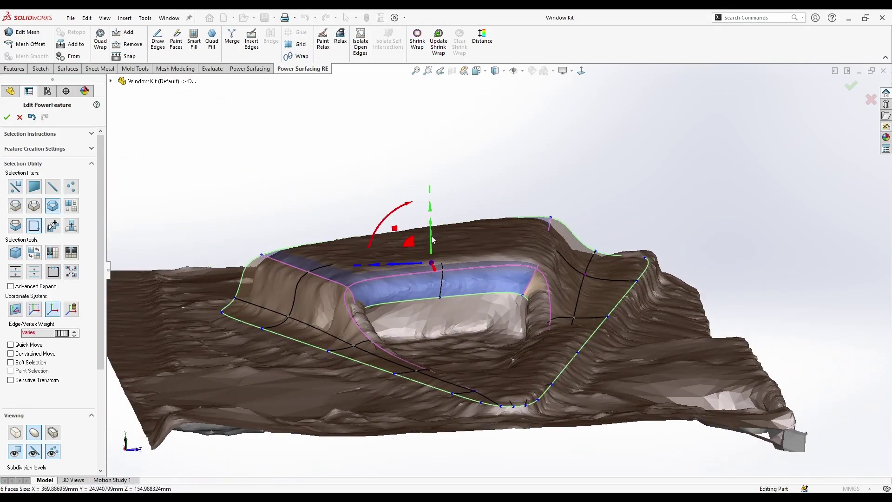
drag(428, 209, 428, 205)
click(564, 175)
middle_drag(564, 175, 640, 414)
scroll(641, 363, up, 1)
scroll(356, 156, up, 2)
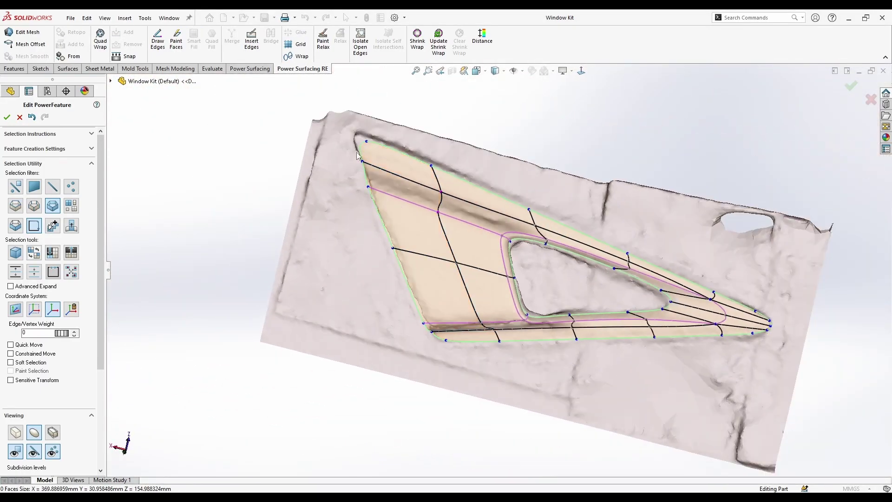
Undo the vertical move of the plateau faces.
middle_drag(693, 297, 561, 204)
scroll(561, 206, down, 1)
middle_drag(622, 265, 566, 205)
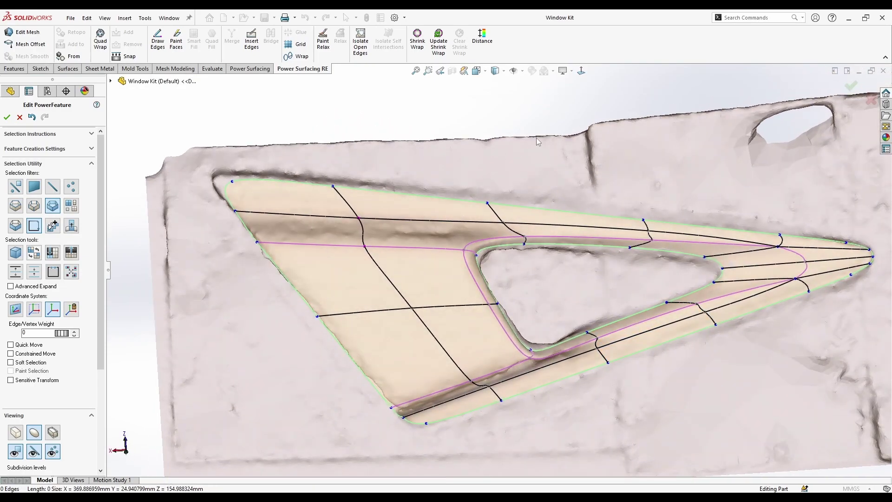
middle_drag(516, 182, 559, 99)
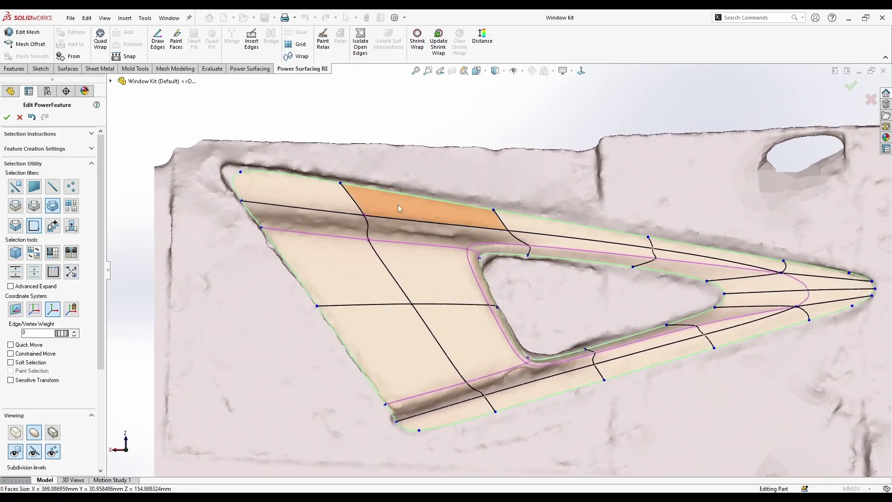
scroll(248, 187, down, 3)
key(s)
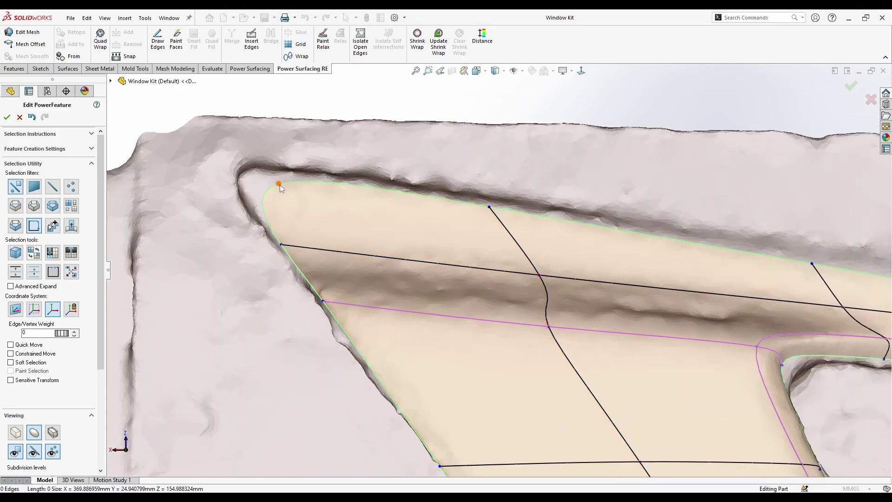
middle_drag(418, 307, 413, 288)
scroll(413, 288, down, 2)
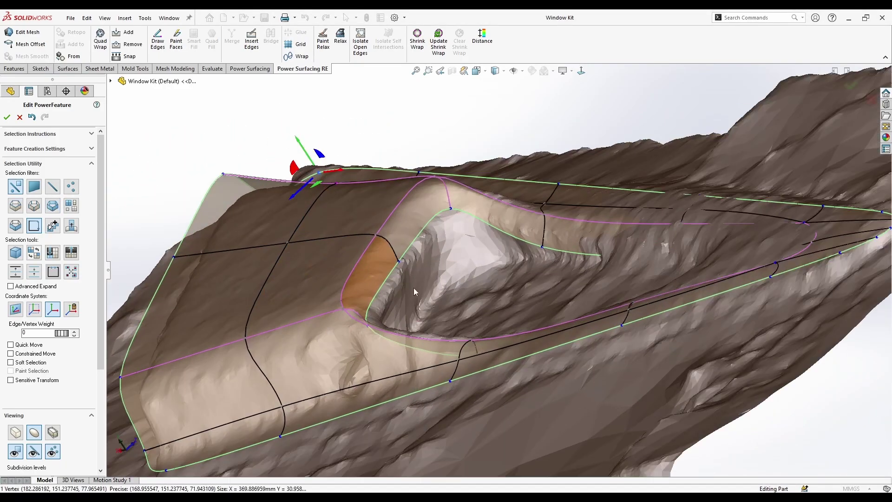
key(ctrl+z)
middle_drag(739, 251, 593, 160)
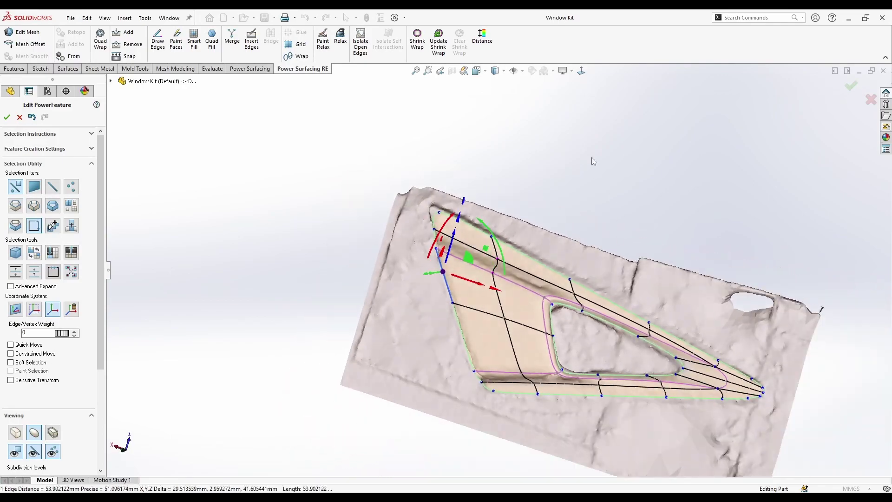
click(580, 72)
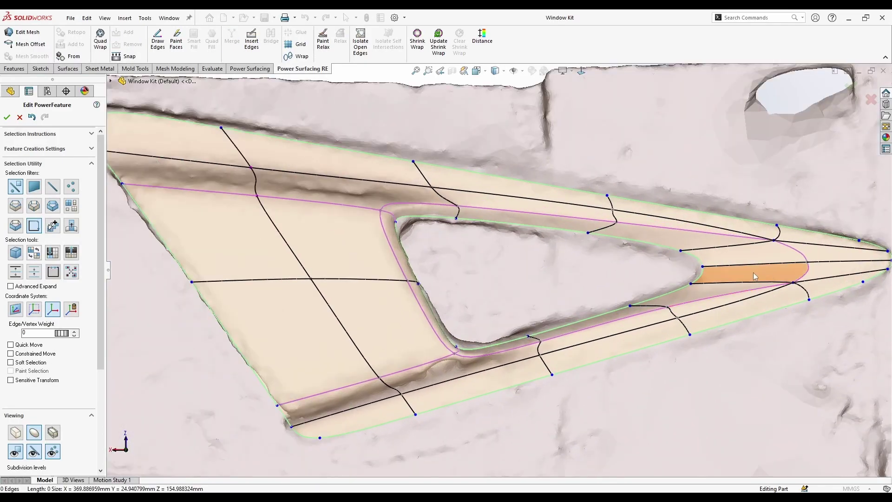
Move the inner loop's tip vertex along X to match the narrow end of the scanned recess.
scroll(753, 272, down, 3)
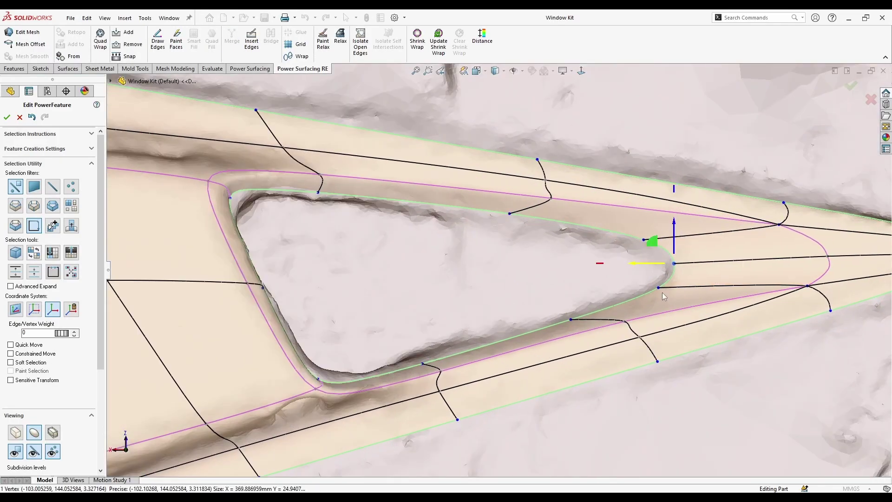
scroll(669, 325, up, 3)
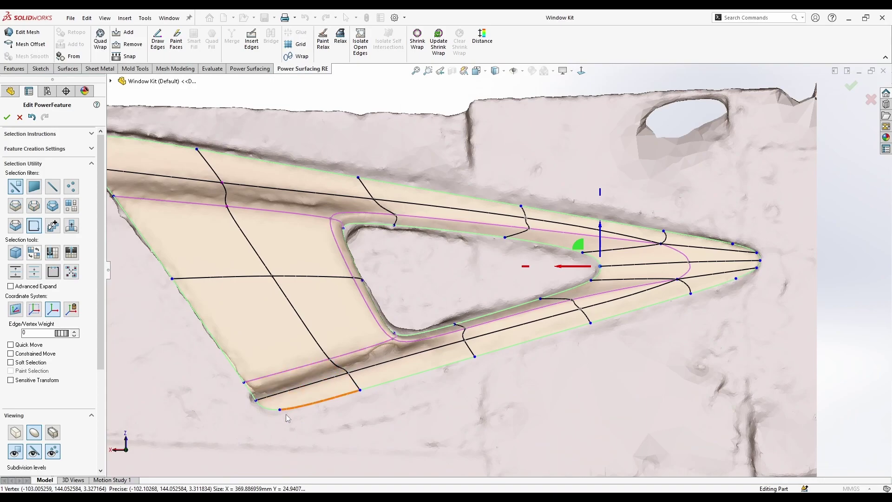
scroll(286, 414, up, 2)
scroll(226, 176, down, 2)
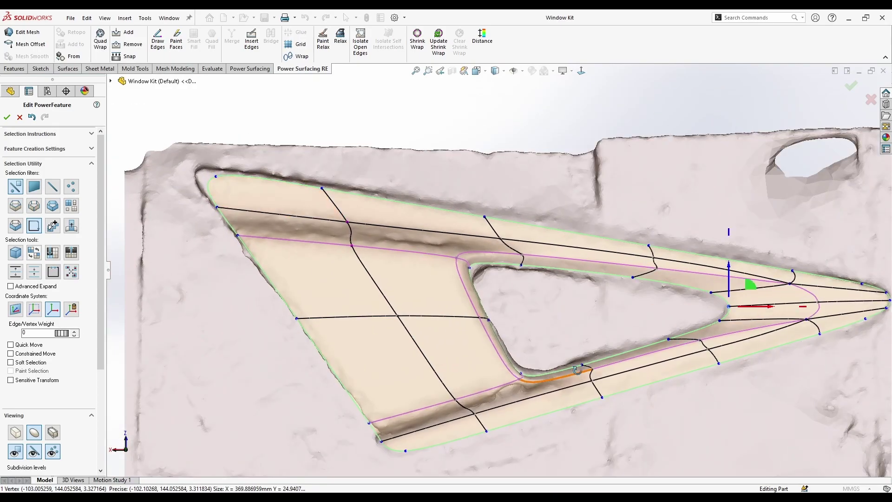
Move the outer wide-end corner vertex opposite the bump onto the scanned corner and set its weight to 32.
mouse_move(577, 370)
middle_down()
mouse_move(590, 265)
mouse_move(572, 223)
mouse_move(587, 359)
middle_up()
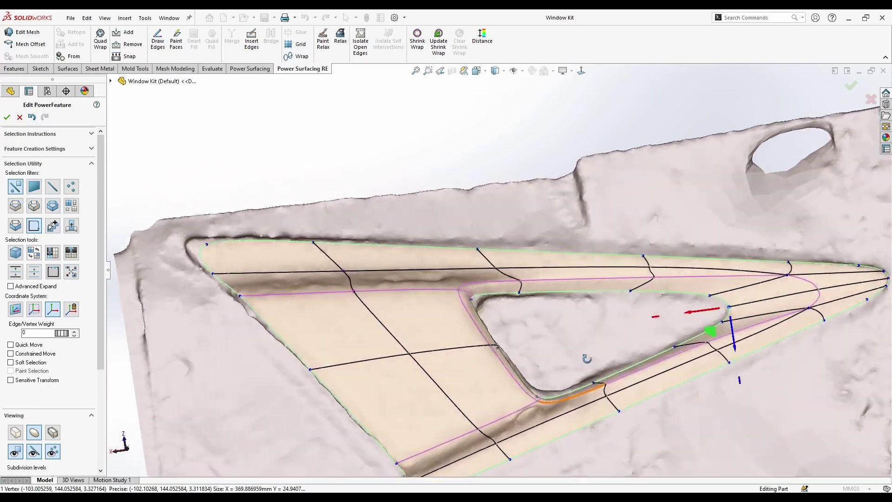
scroll(256, 256, up, 2)
scroll(295, 246, down, 6)
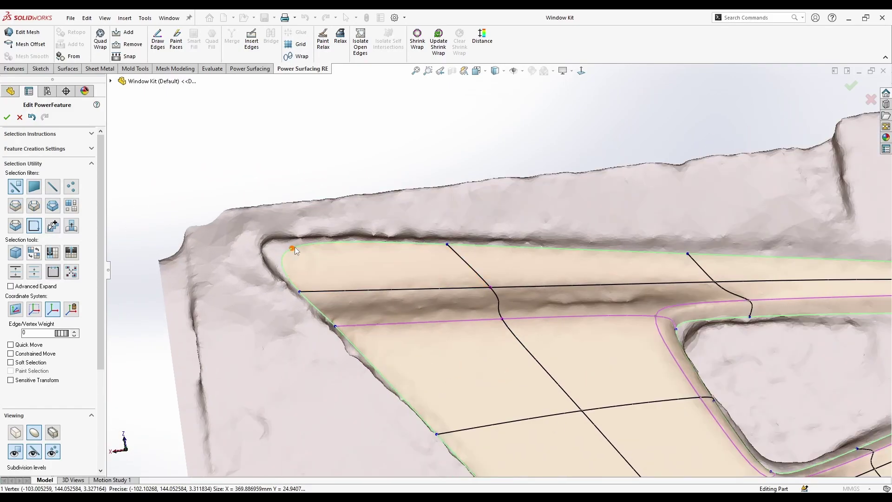
click(293, 248)
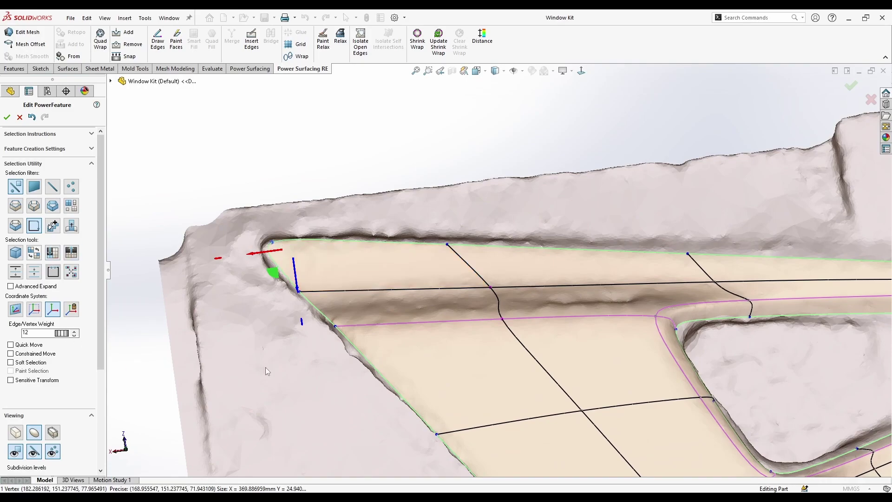
middle_drag(266, 367, 310, 279)
scroll(262, 274, down, 3)
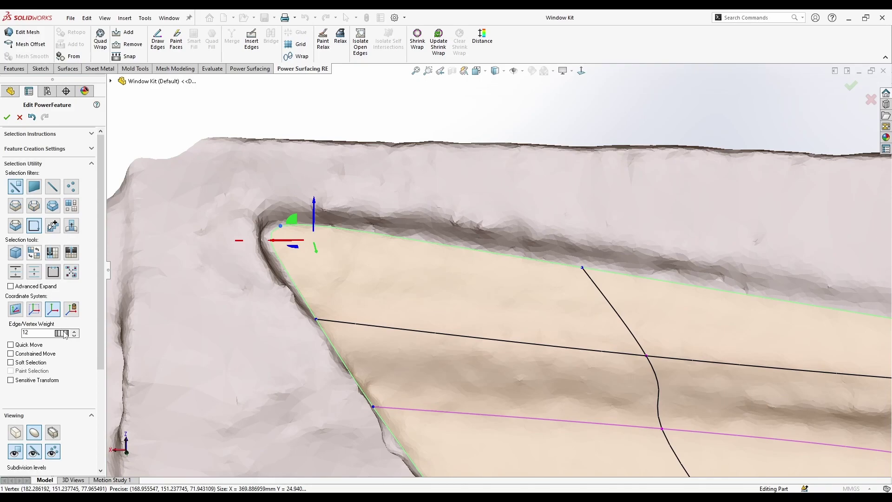
scroll(526, 307, up, 4)
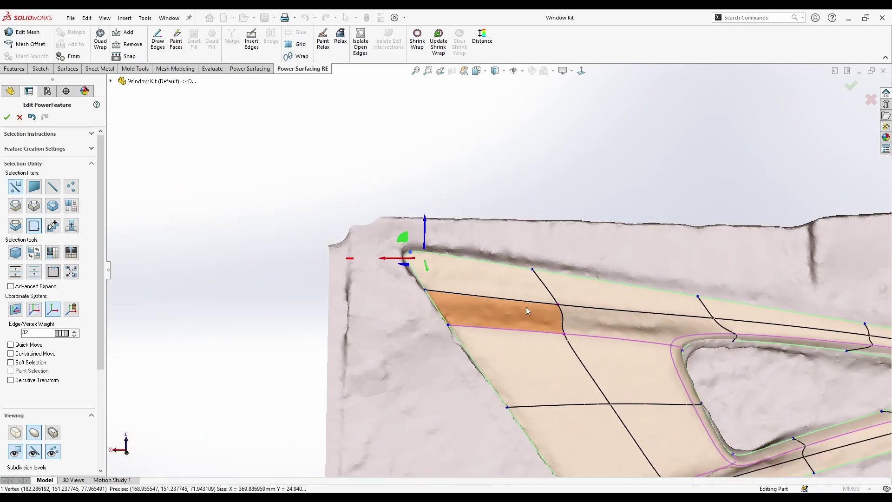
Increase the weight of the bump-side outer corner vertex at the wide end to sharpen that corner.
scroll(586, 458, down, 4)
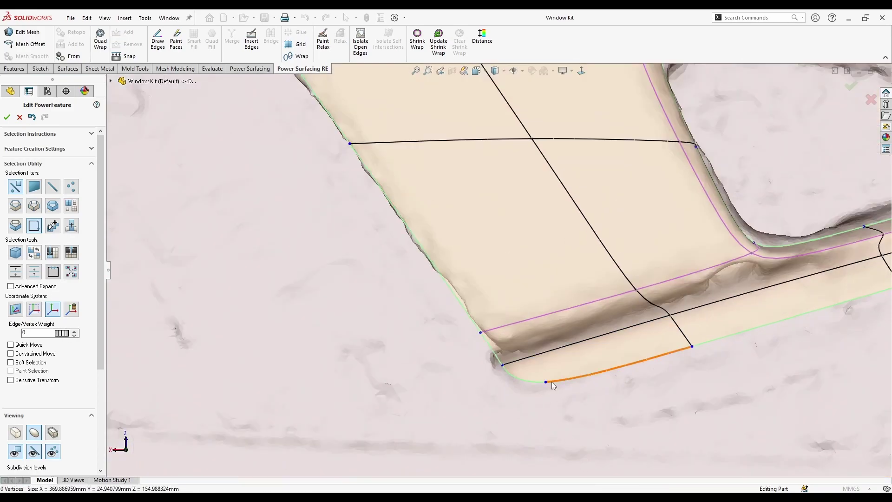
click(548, 381)
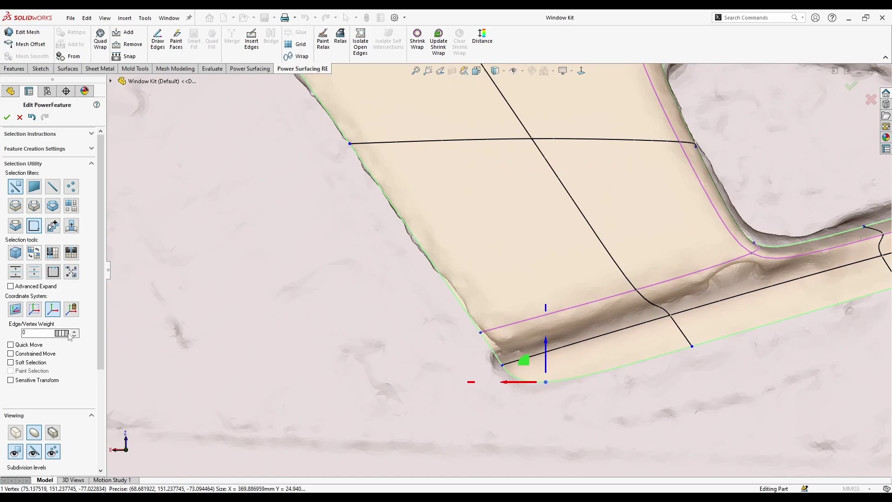
click(361, 381)
scroll(711, 351, up, 4)
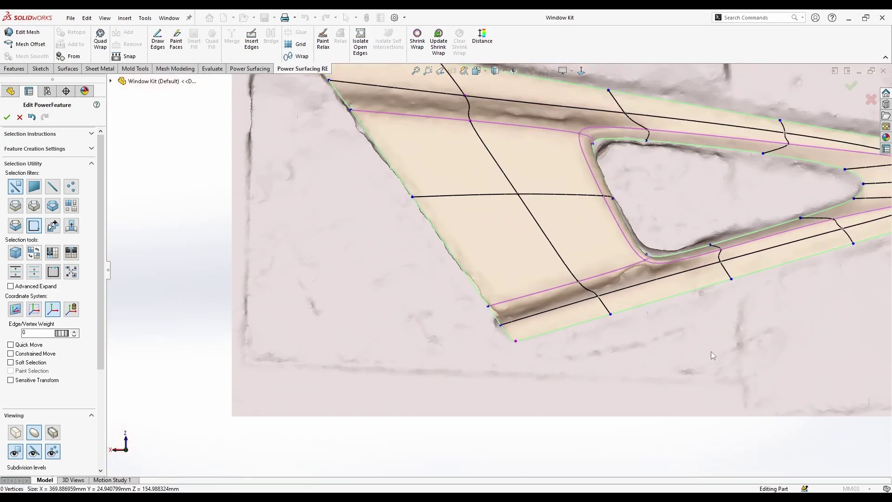
Examine the refined surface's outline, plateau and recess against the scanned mesh from straight-on and tilted views.
scroll(669, 219, down, 5)
scroll(516, 310, up, 4)
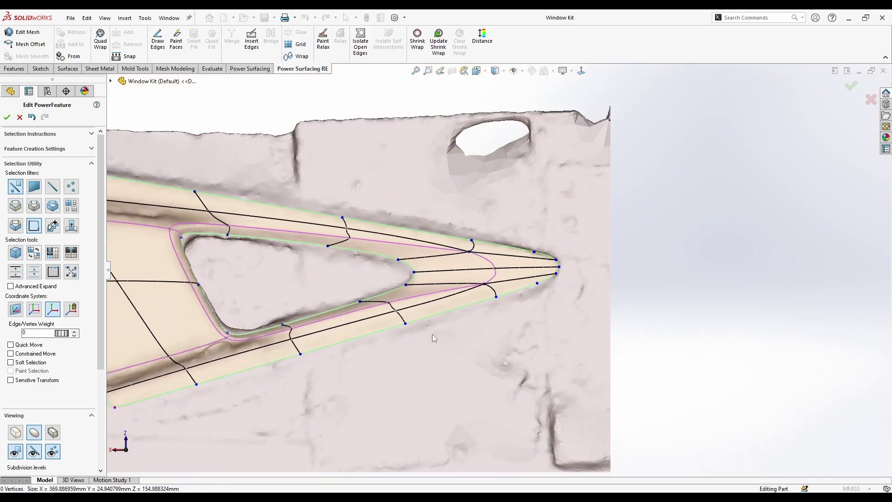
scroll(405, 338, up, 3)
scroll(249, 233, down, 3)
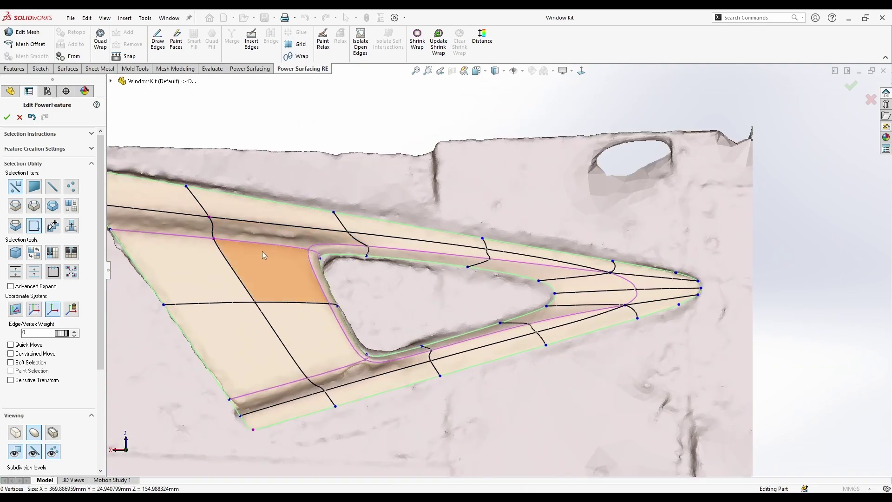
scroll(262, 251, up, 3)
middle_drag(457, 278, 546, 146)
scroll(500, 342, down, 4)
scroll(514, 265, up, 2)
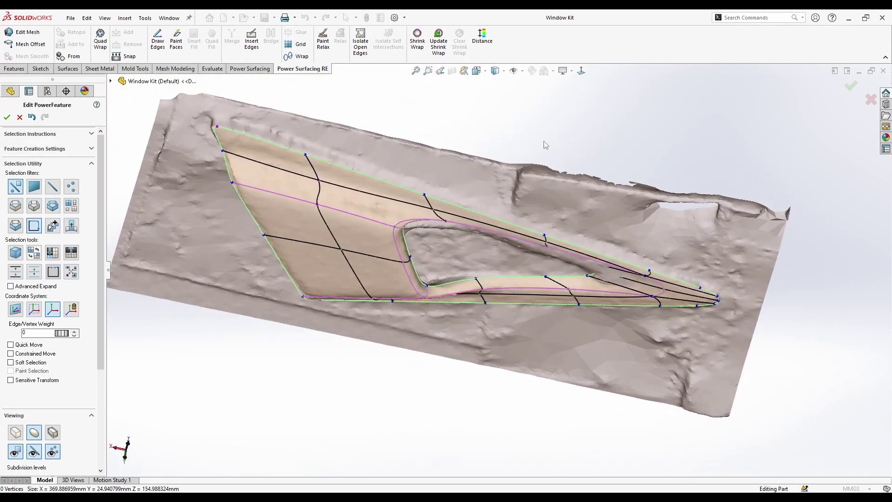
click(581, 72)
key(shift+Up)
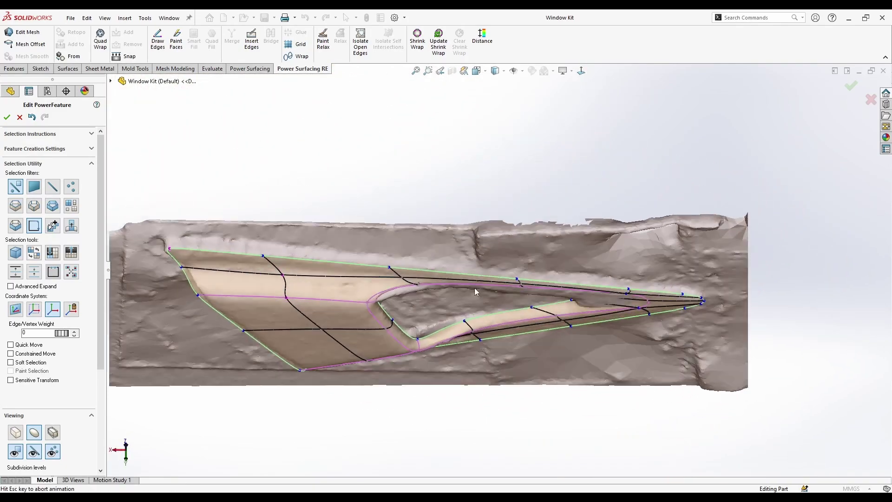
scroll(506, 231, down, 2)
middle_drag(644, 379, 588, 383)
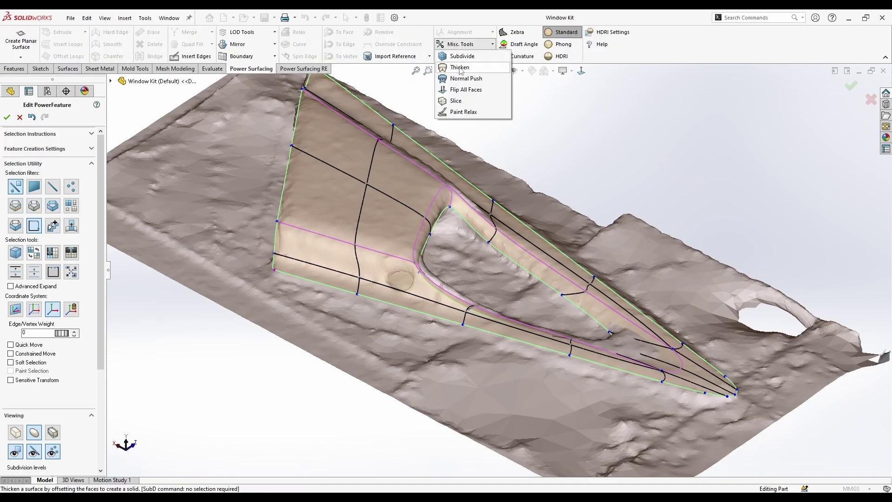
Thicken the refined window kit surface with an offset of -2 mm.
click(459, 68)
middle_drag(311, 332, 113, 184)
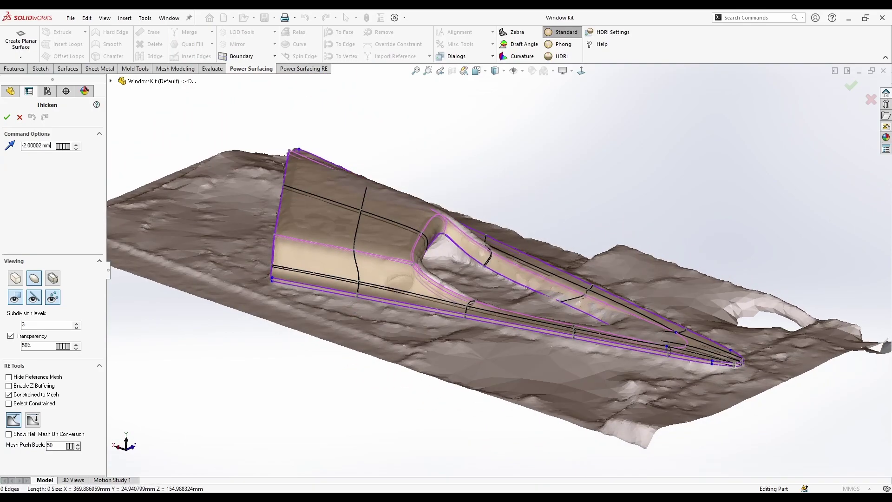
middle_drag(371, 244, 432, 250)
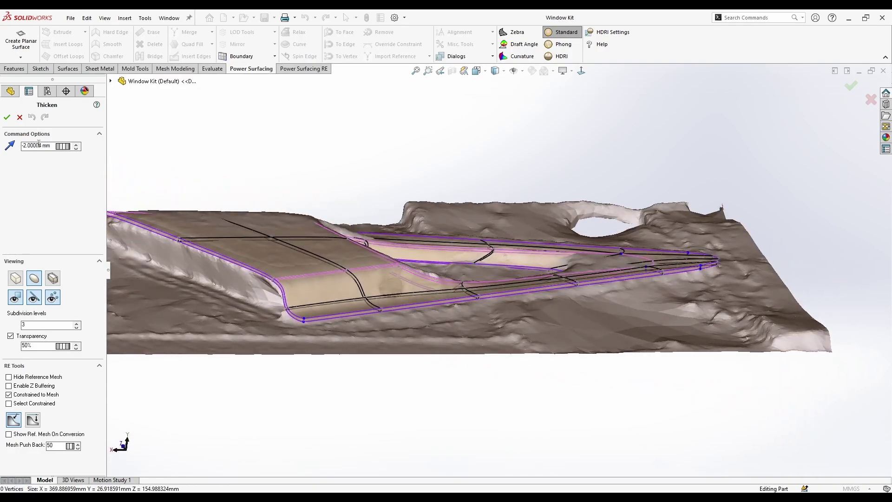
click(6, 118)
middle_drag(354, 159, 472, 392)
click(582, 71)
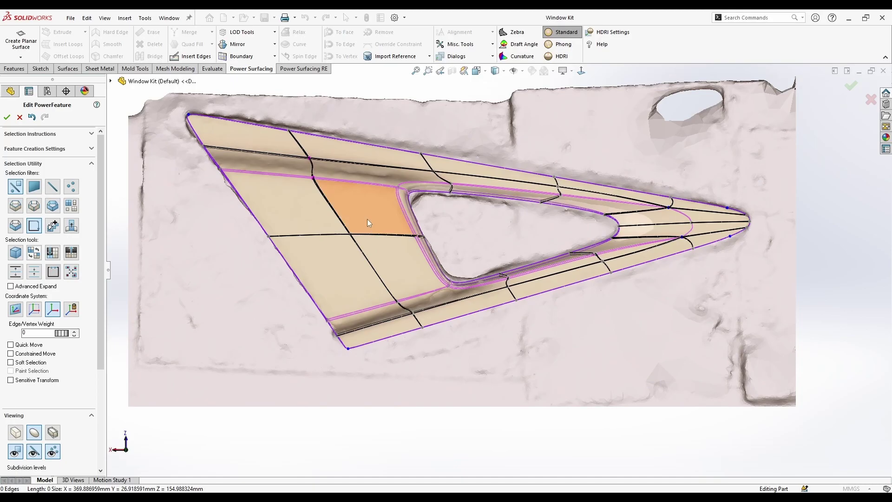
Try to move the pair of wide-end edge vertices beside the pointed outer corner, and undo the move.
scroll(474, 253, down, 3)
middle_drag(492, 253, 412, 238)
scroll(393, 256, down, 3)
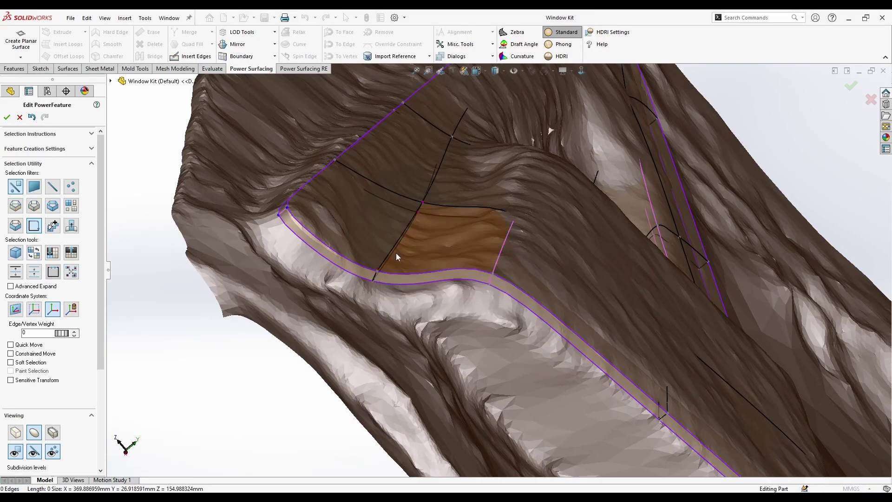
drag(396, 253, 363, 292)
middle_drag(363, 291, 474, 327)
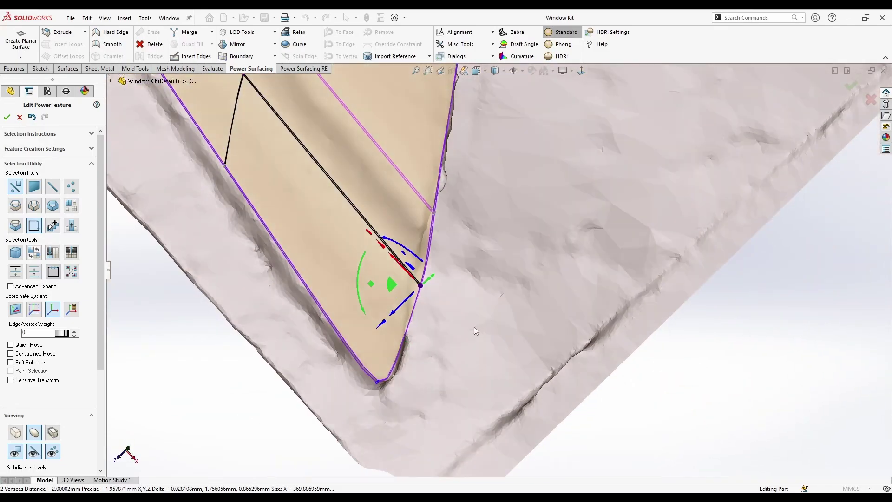
key(ctrl+z)
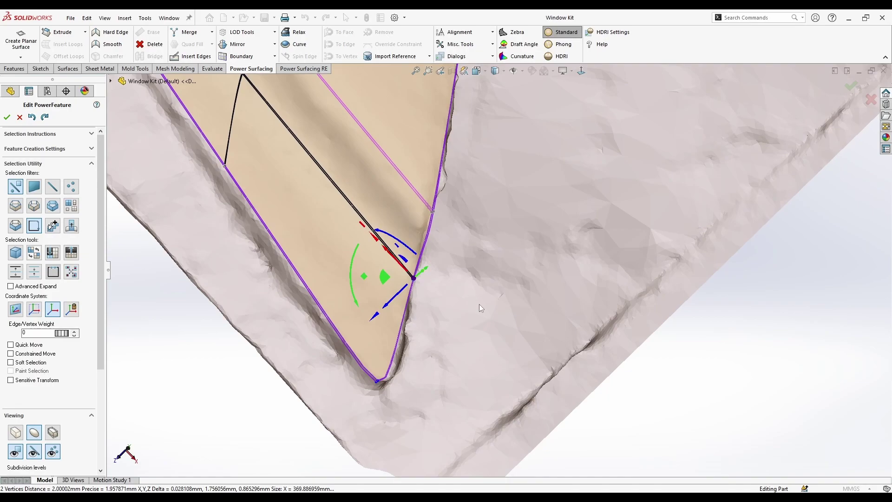
middle_drag(479, 305, 614, 139)
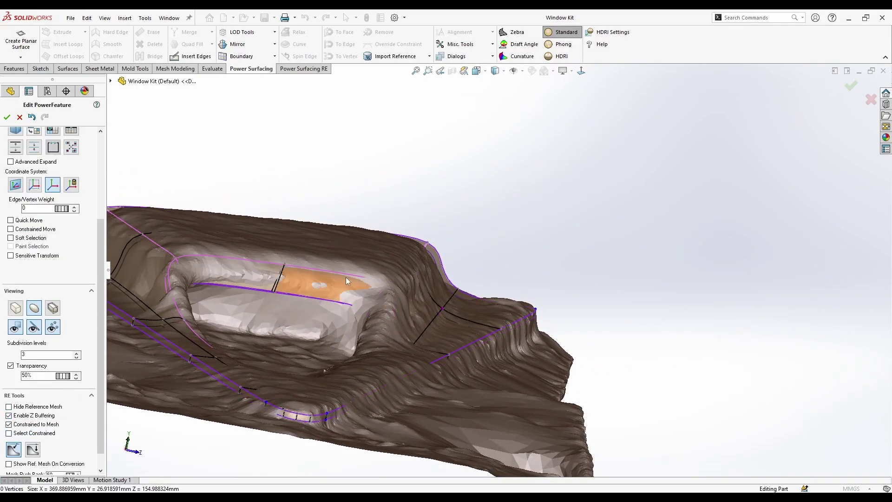
Try to move the whole thickened body up along Y off the scanned mesh, and undo the move.
scroll(345, 278, down, 2)
middle_drag(346, 277, 349, 296)
scroll(296, 319, up, 4)
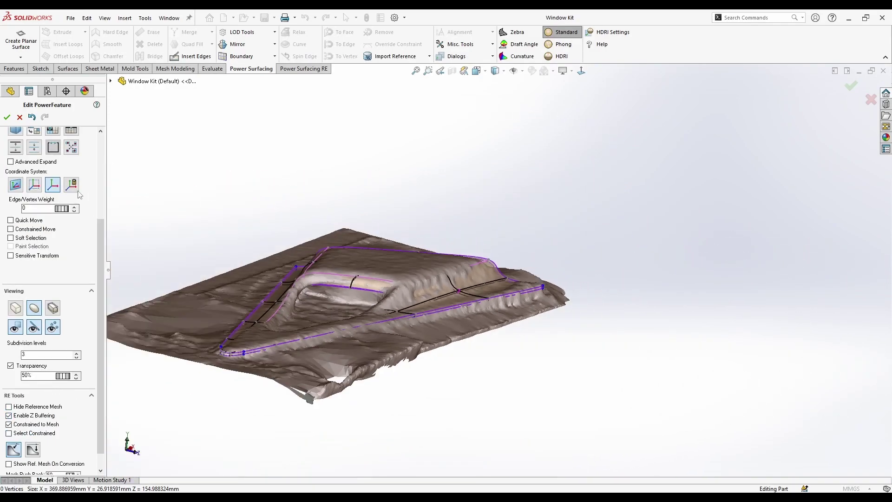
click(72, 207)
scroll(258, 247, down, 2)
click(449, 305)
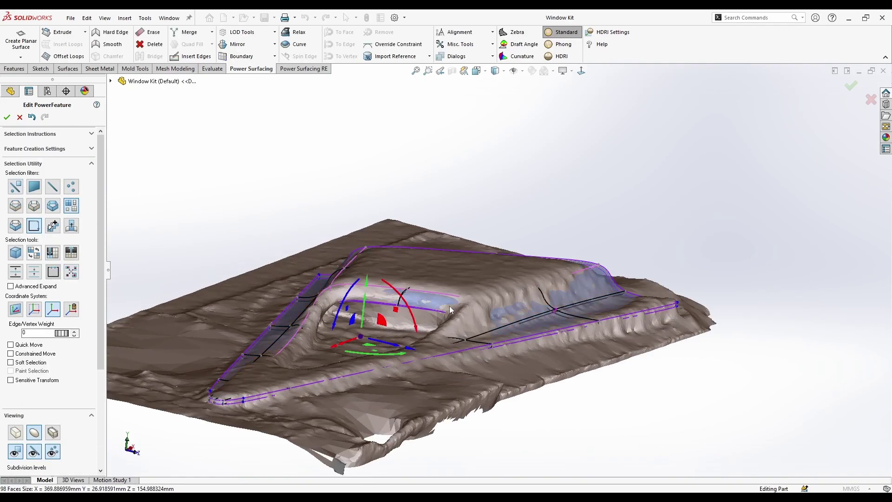
middle_drag(449, 306, 363, 302)
drag(362, 302, 364, 273)
key(ctrl+z)
click(621, 213)
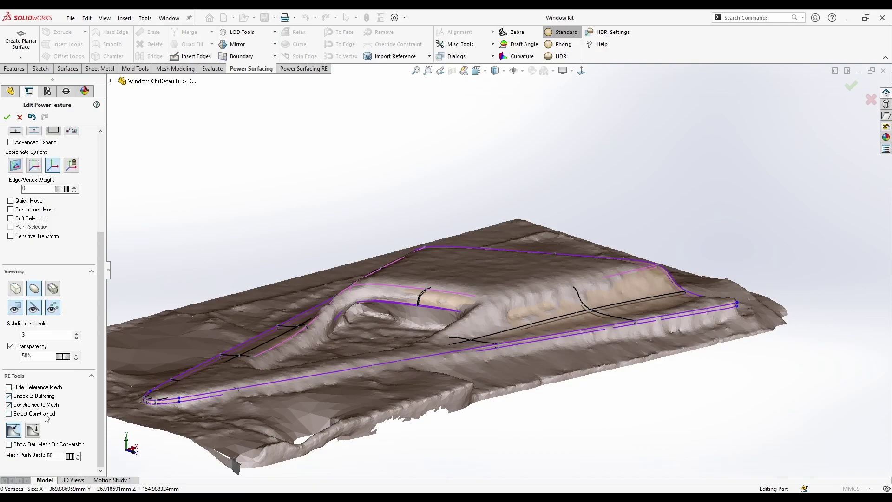
Turn off Constrained to Mesh and move the whole thickened body up along Y, clear of the scanned mesh.
middle_drag(519, 424, 542, 428)
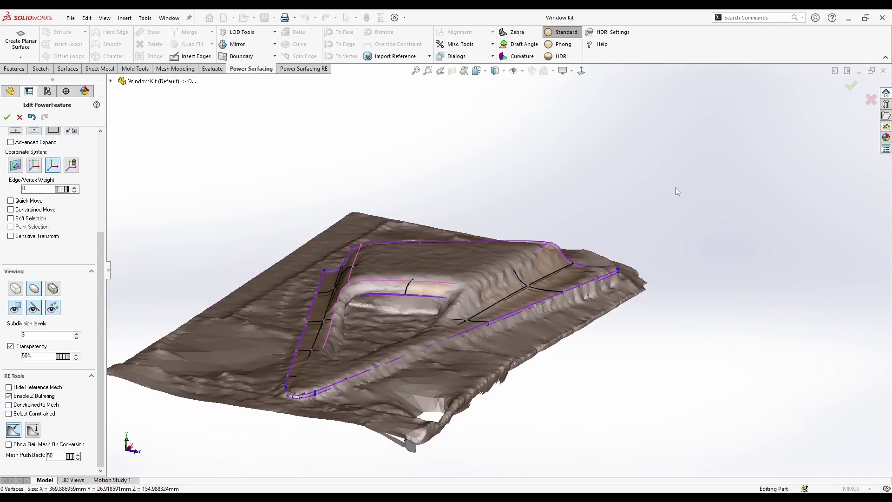
drag(389, 286, 405, 227)
click(448, 306)
middle_drag(449, 328, 576, 93)
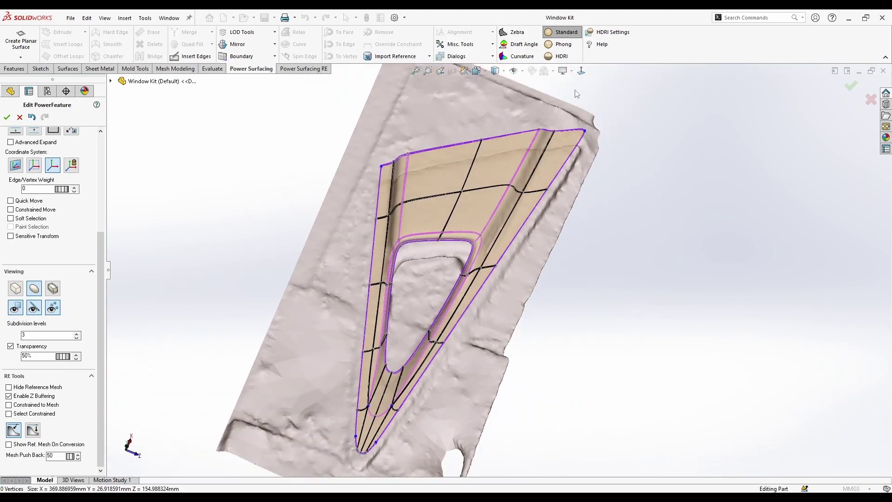
Examine the thickened recess opening and its wide-end corner edge from straight-on and tilted views.
click(581, 71)
scroll(430, 230, down, 3)
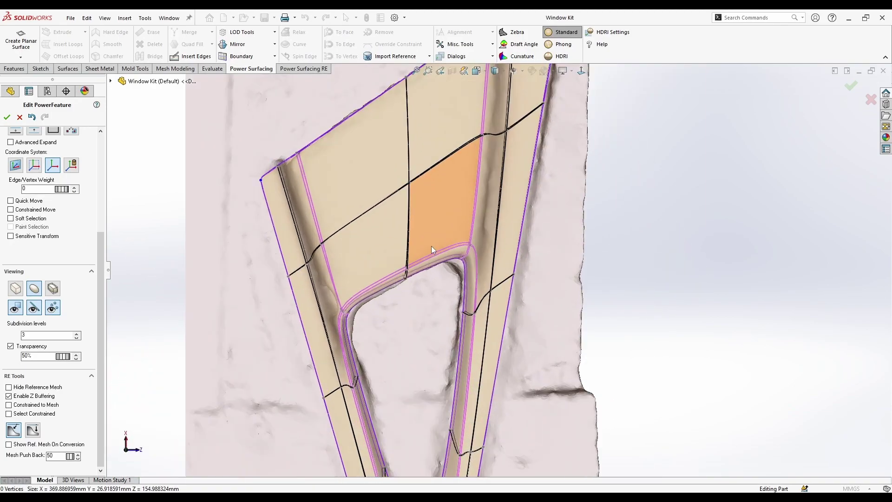
scroll(431, 262, down, 5)
right_click(482, 265)
click(490, 267)
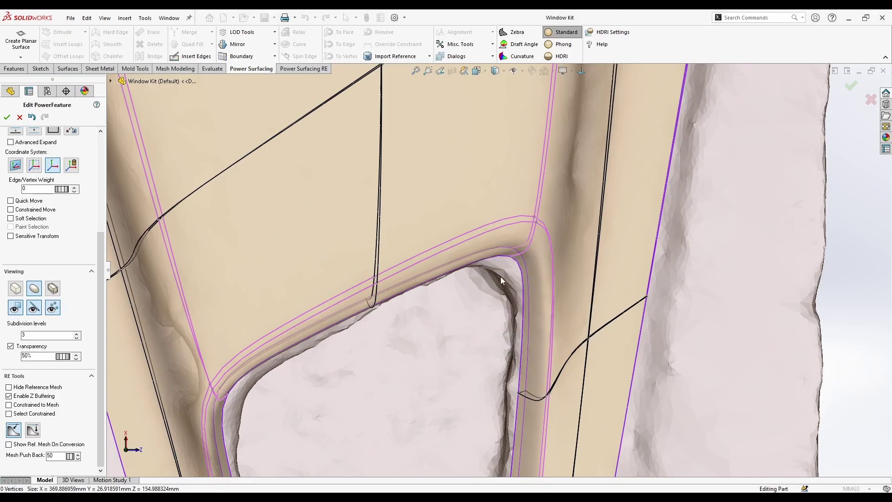
click(527, 246)
middle_drag(527, 246, 547, 275)
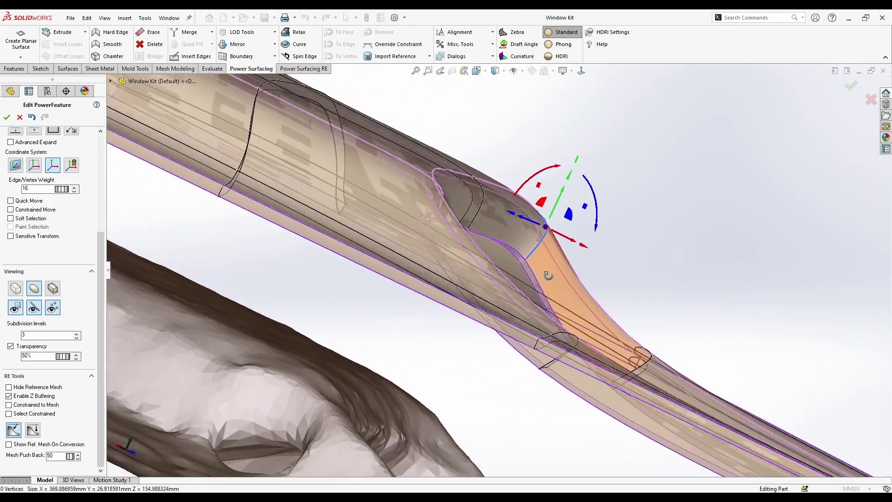
scroll(546, 275, down, 3)
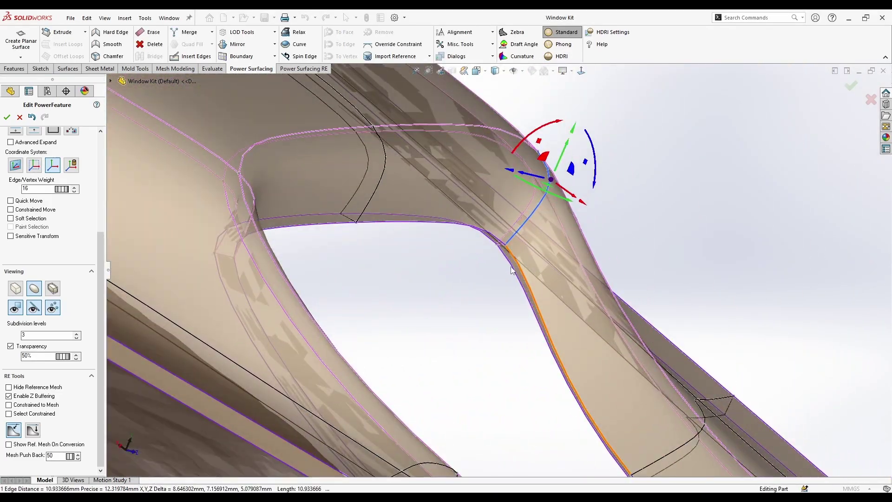
click(461, 284)
middle_drag(462, 284, 418, 307)
scroll(500, 327, up, 5)
middle_drag(500, 327, 613, 342)
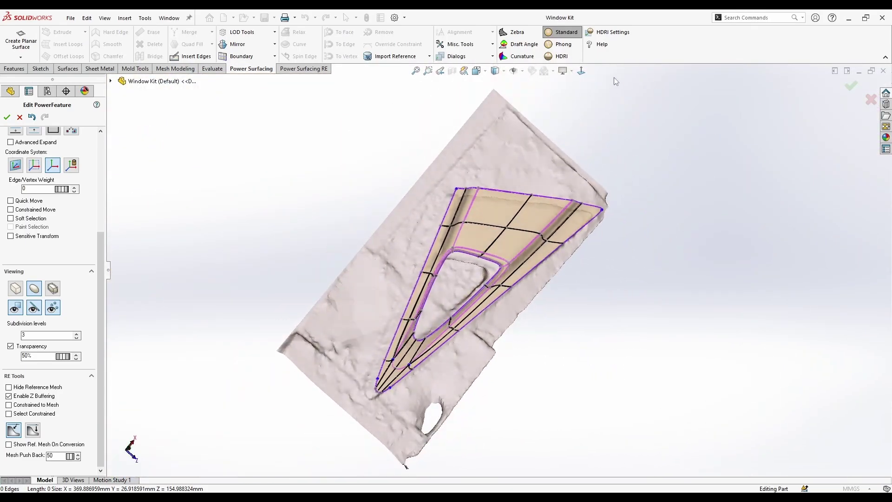
Move the four vertices at the recess opening's wide-end corner along Z to follow the scanned opening.
click(582, 71)
scroll(494, 279, down, 8)
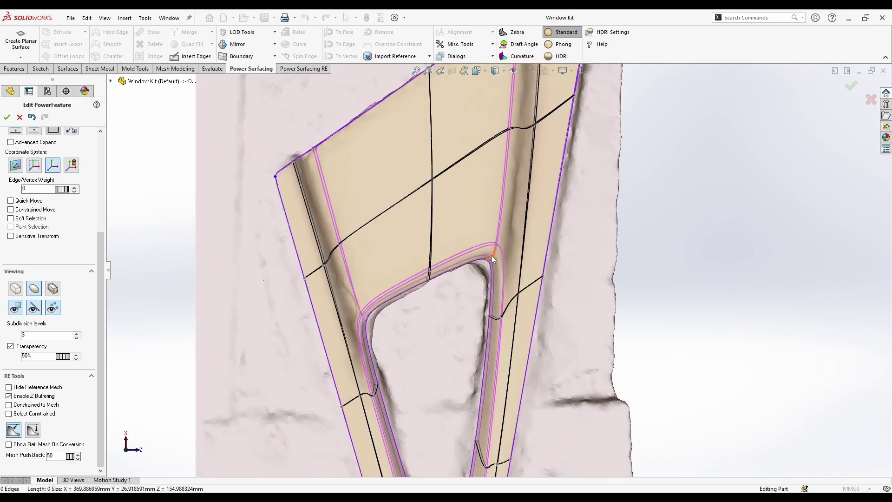
scroll(501, 233, down, 3)
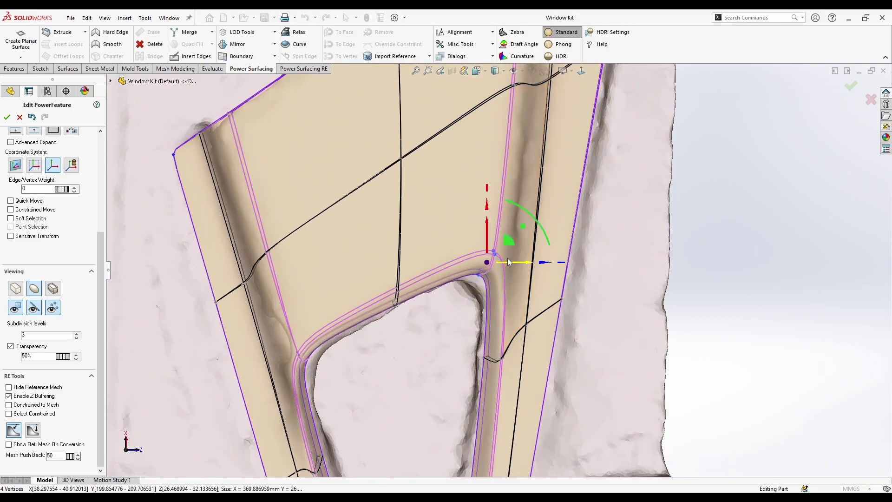
scroll(631, 333, up, 5)
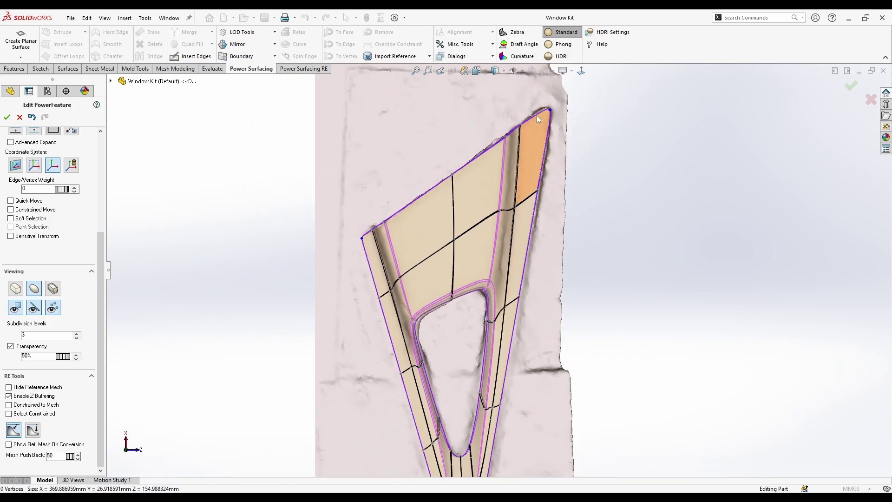
Move the thickened panel's pointed wide-end corner vertices onto the scanned corner and check the outline down to the narrow tip.
scroll(539, 139, down, 6)
mouse_move(551, 134)
mouse_down()
mouse_move(520, 172)
mouse_move(553, 121)
mouse_up()
click(562, 298)
scroll(562, 299, up, 8)
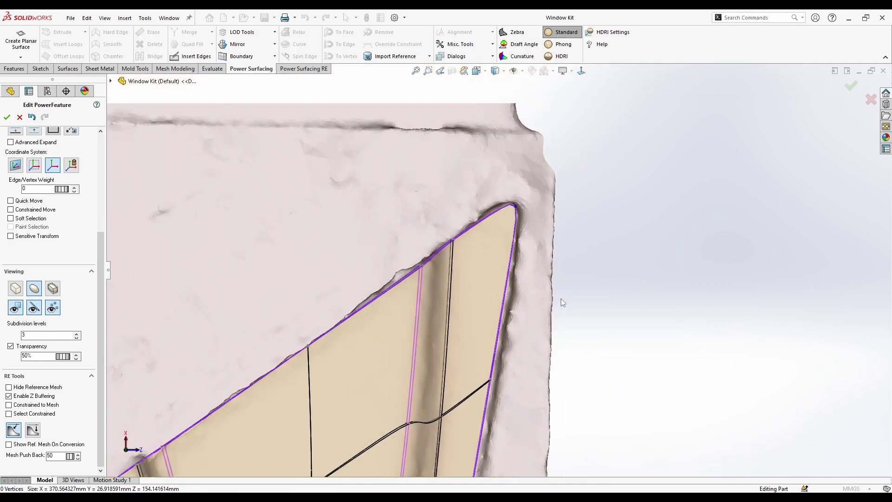
scroll(487, 390, down, 1)
ctrl+middle_drag(488, 390, 515, 289)
scroll(480, 426, down, 3)
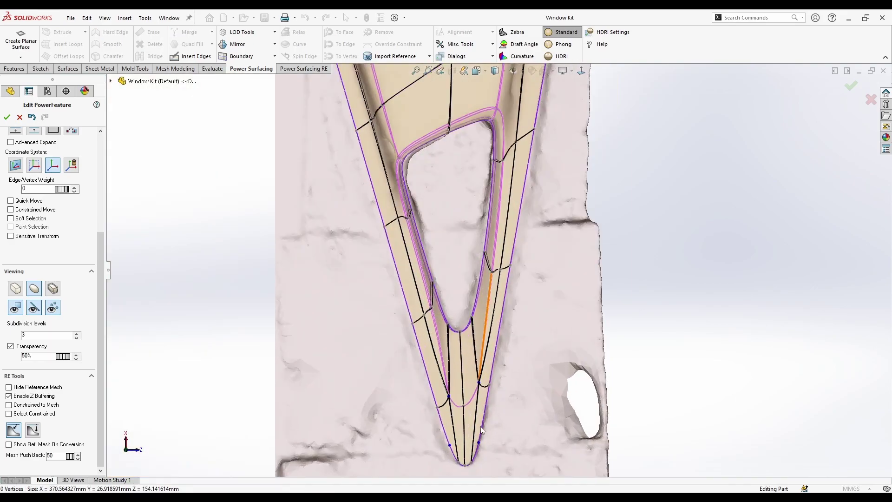
scroll(488, 269, up, 3)
middle_drag(516, 322, 592, 160)
scroll(583, 278, down, 8)
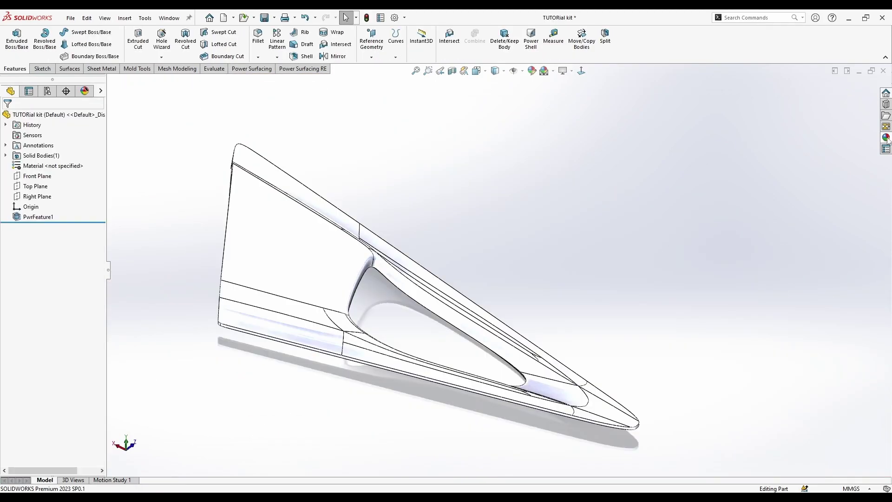
Apply a red high gloss plastic appearance to the converted solid body.
click(886, 137)
click(748, 109)
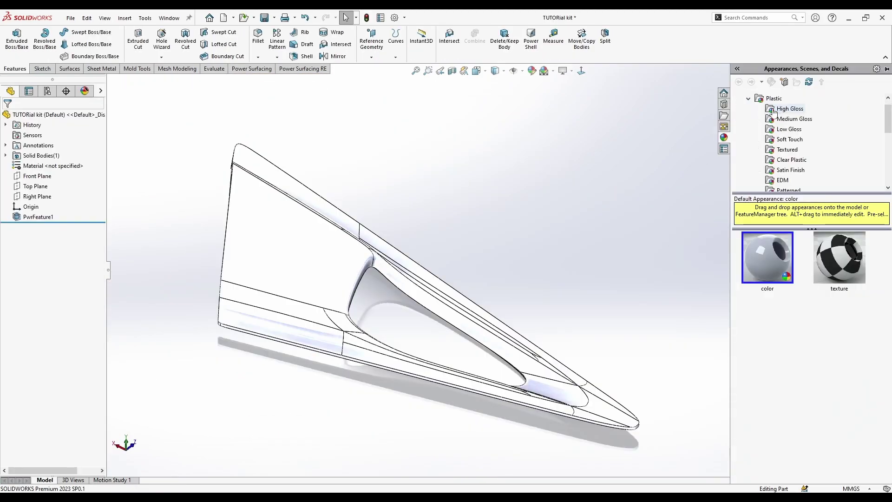
drag(789, 325, 343, 277)
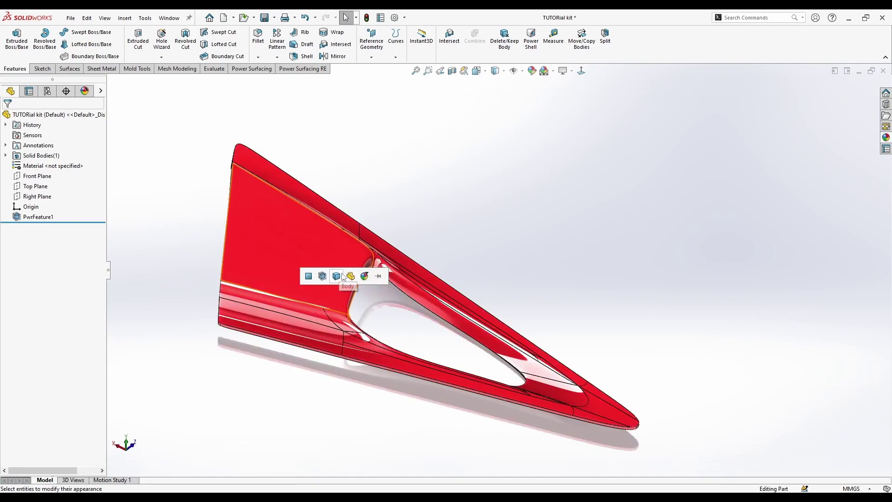
click(343, 277)
middle_drag(420, 186, 558, 294)
scroll(558, 294, down, 5)
click(614, 315)
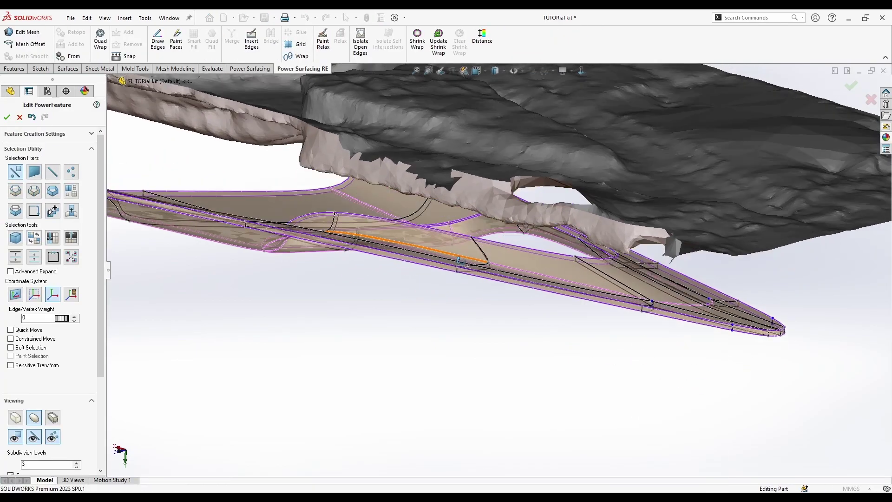
Flatten the six thickness faces along the recess opening's lowest rim to 0 in Y and raise them towards the panel's base.
middle_drag(468, 252, 414, 240)
scroll(507, 250, down, 4)
scroll(414, 242, down, 2)
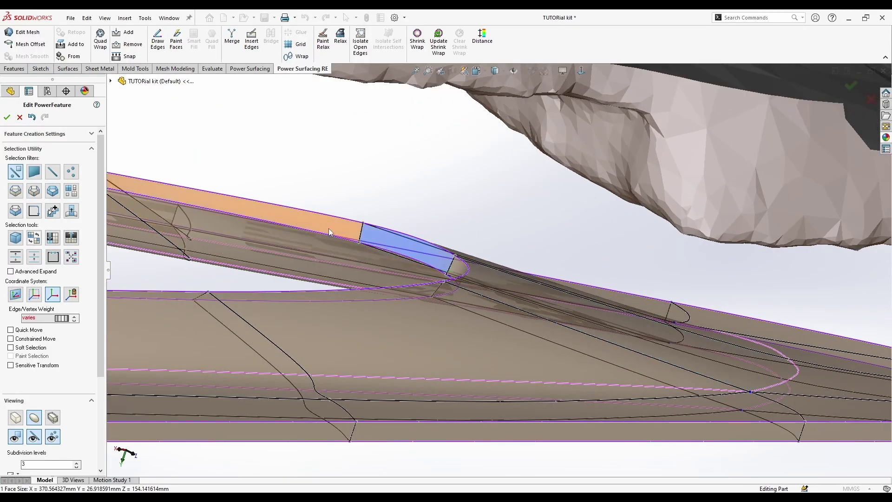
ctrl+click(454, 272)
middle_drag(455, 272, 626, 379)
ctrl+click(514, 314)
scroll(344, 278, up, 4)
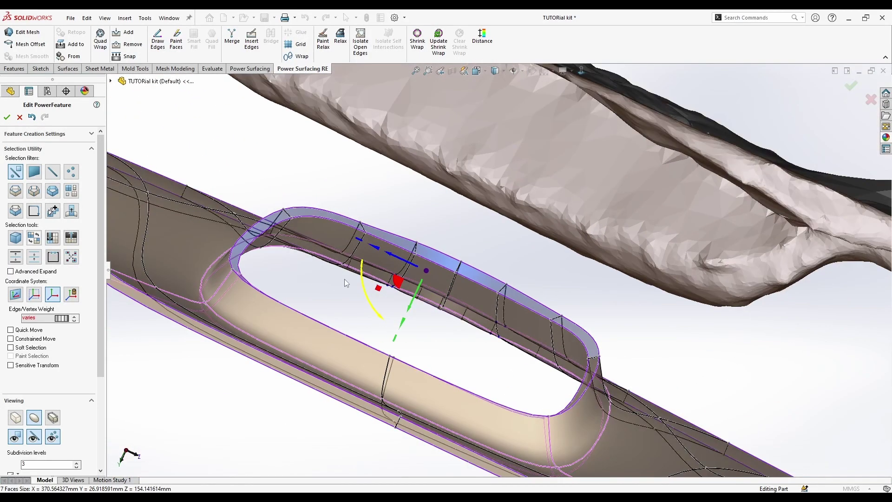
middle_drag(344, 279, 414, 299)
ctrl+click(291, 241)
ctrl+click(291, 241)
right_click(506, 319)
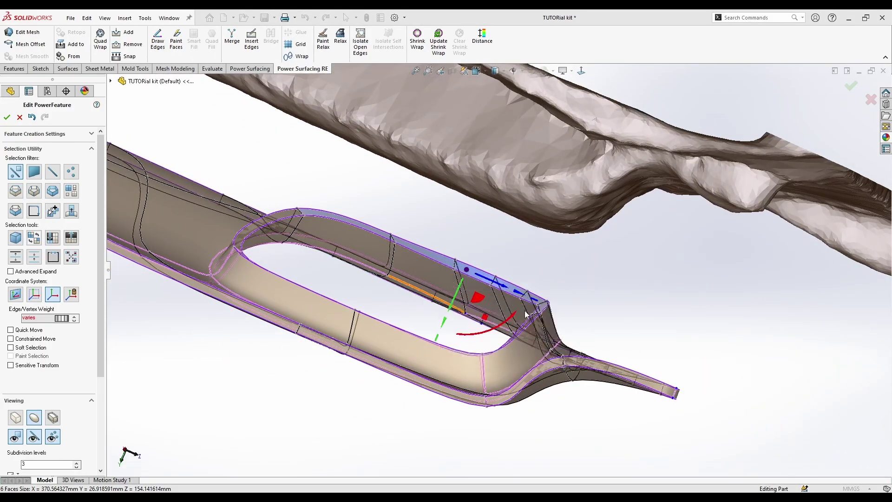
middle_drag(526, 315, 475, 258)
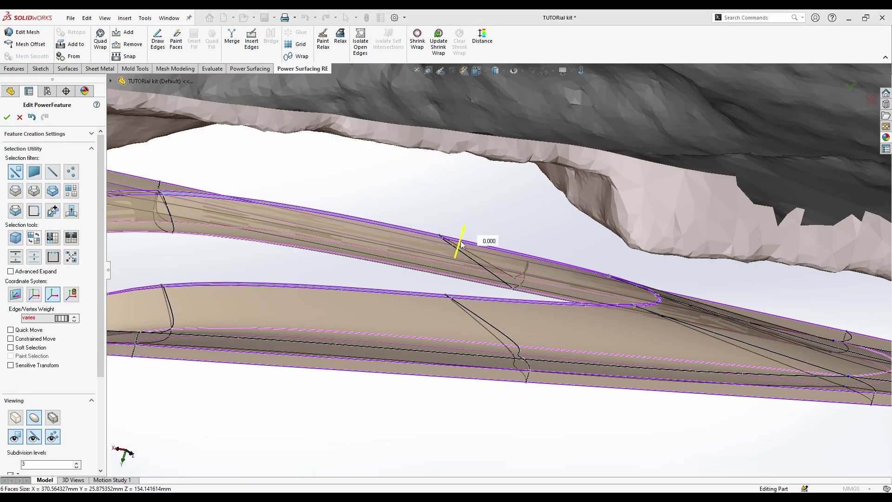
drag(462, 243, 467, 273)
scroll(468, 268, up, 5)
middle_drag(467, 268, 643, 228)
scroll(631, 399, down, 3)
key(ctrl+z)
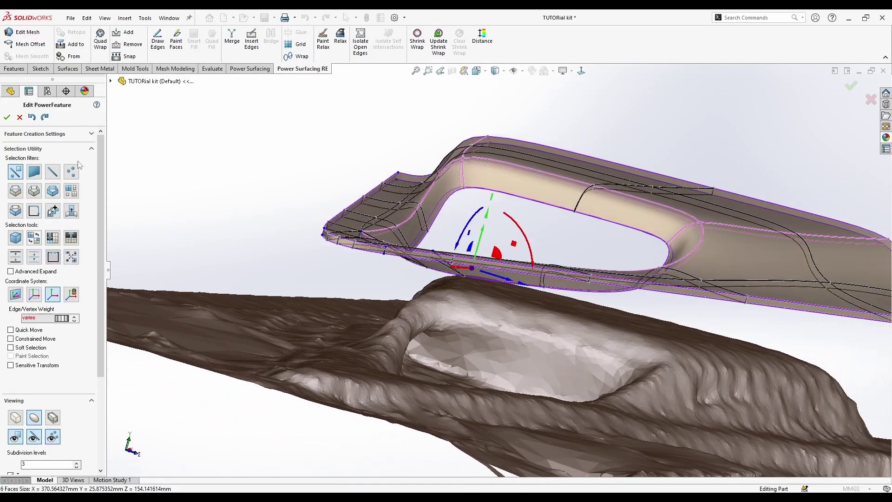
click(45, 117)
Raise the six flattened rim faces further along Y, flush with the panel's flat underside in the straight-on side view.
middle_drag(321, 307, 309, 272)
click(580, 72)
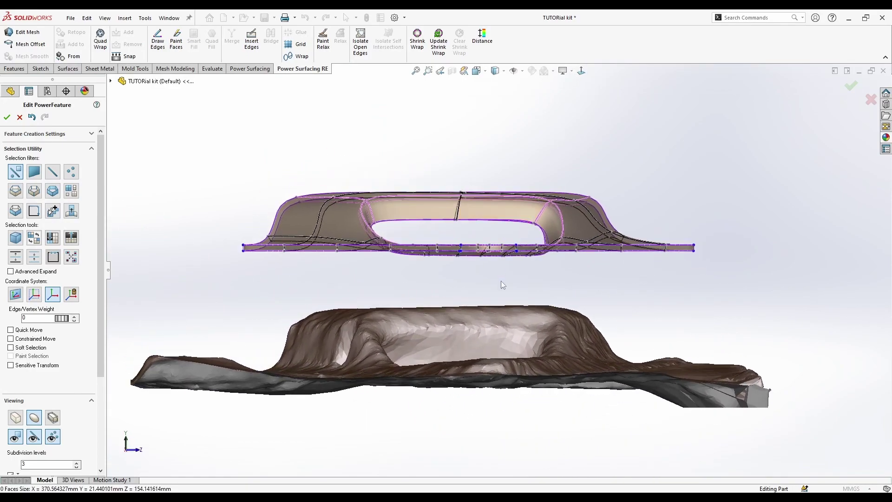
scroll(462, 201, down, 1)
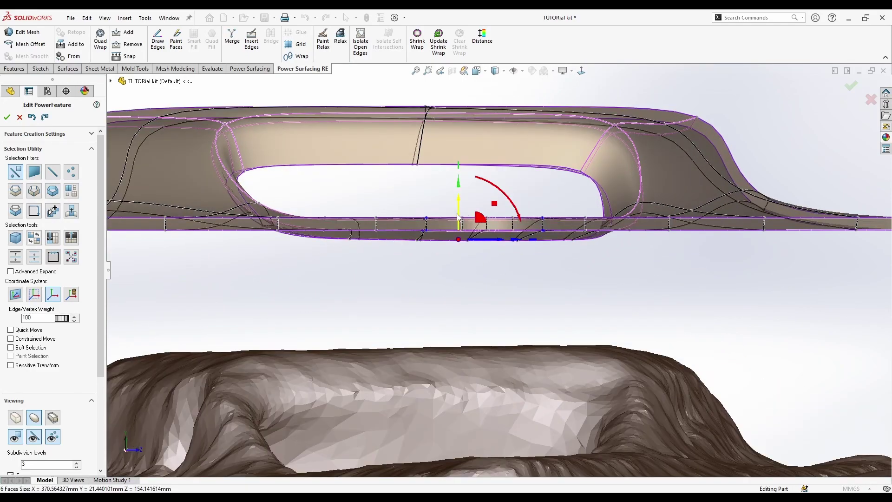
drag(463, 210, 471, 202)
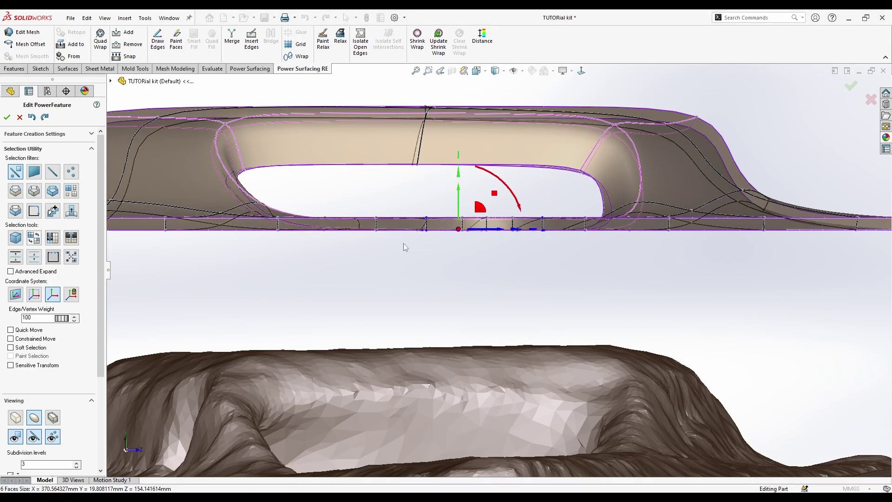
scroll(358, 243, up, 2)
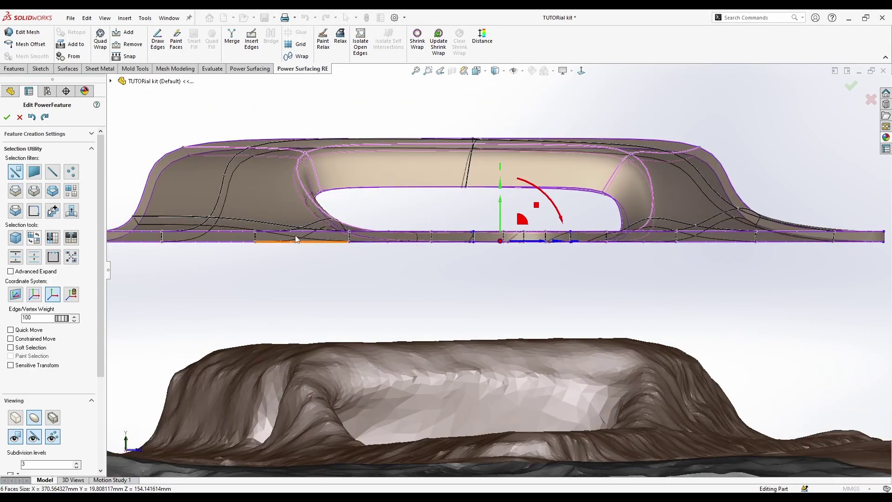
Nudge the inner rim vertex beside the opening's narrow end along Z in the top view and check the panel from an angle.
ctrl+middle_drag(380, 230, 412, 239)
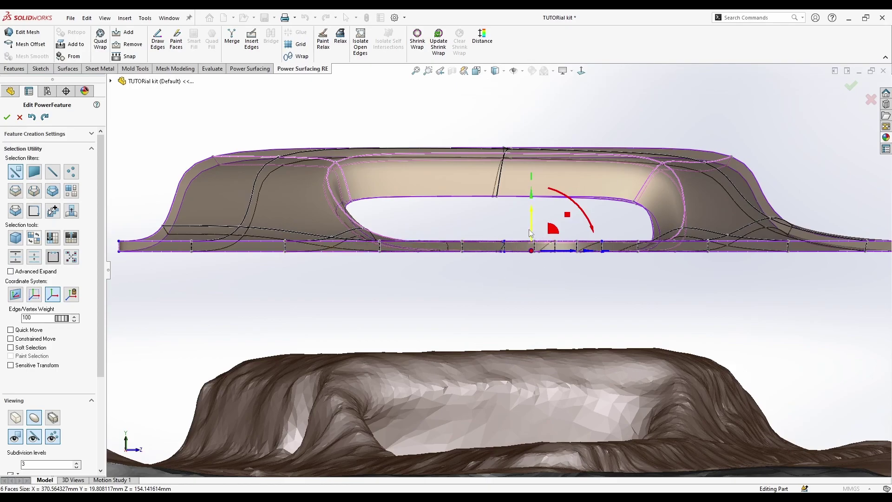
middle_drag(537, 296, 502, 207)
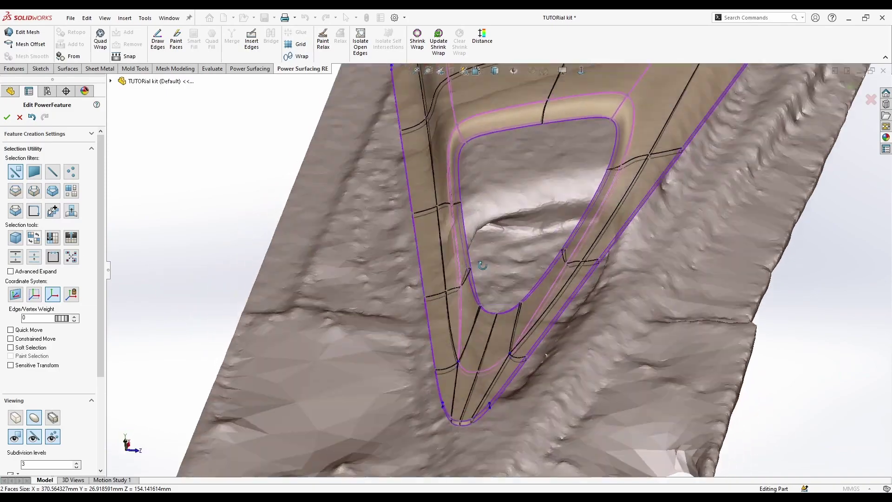
middle_drag(538, 154, 566, 113)
click(580, 69)
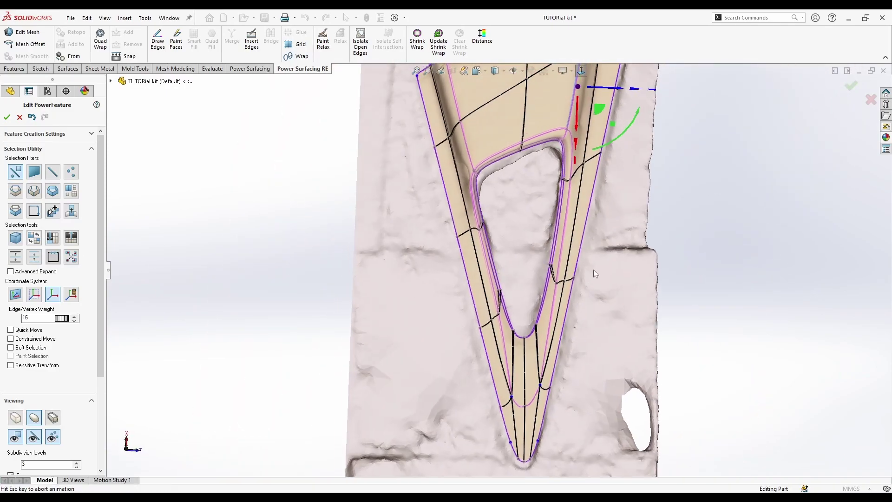
right_click(568, 267)
key(Escape)
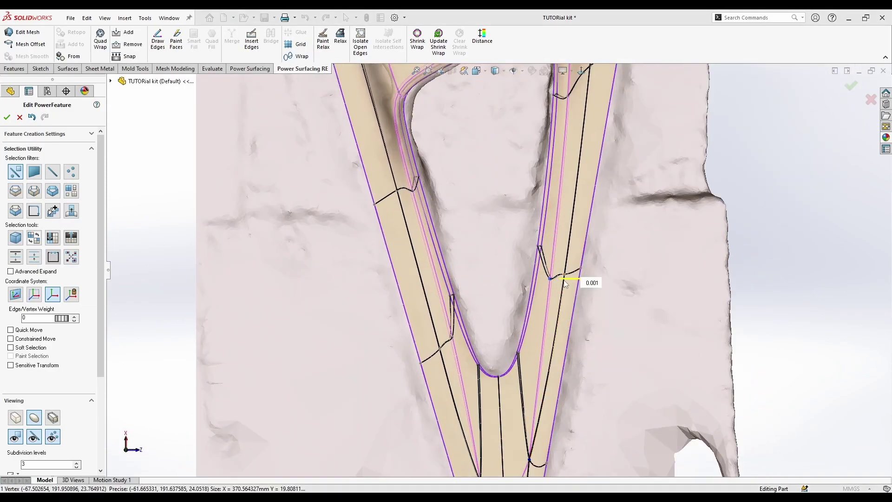
scroll(617, 306, down, 5)
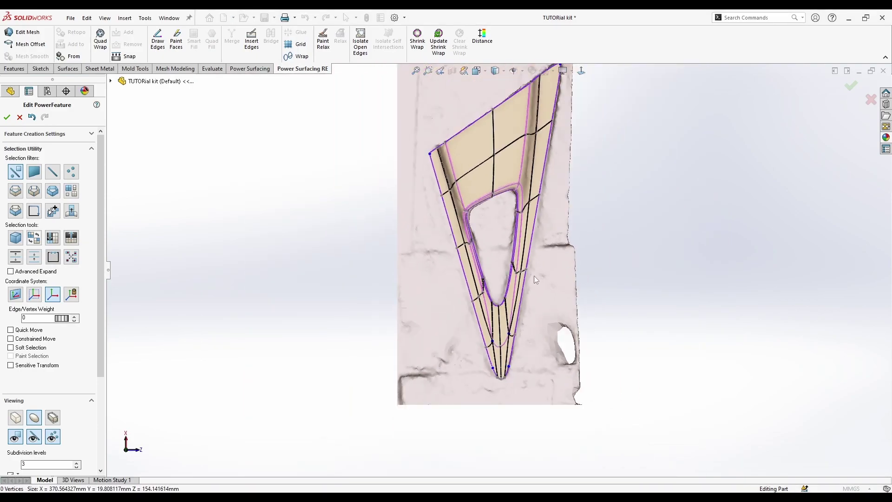
middle_drag(534, 275, 459, 289)
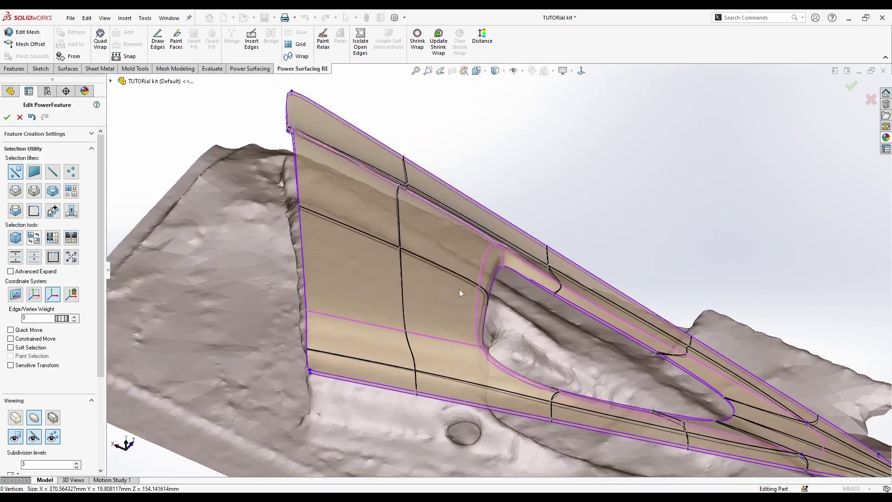
Subdivide the panel's whole control mesh twice to get a denser face grid.
right_click(458, 291)
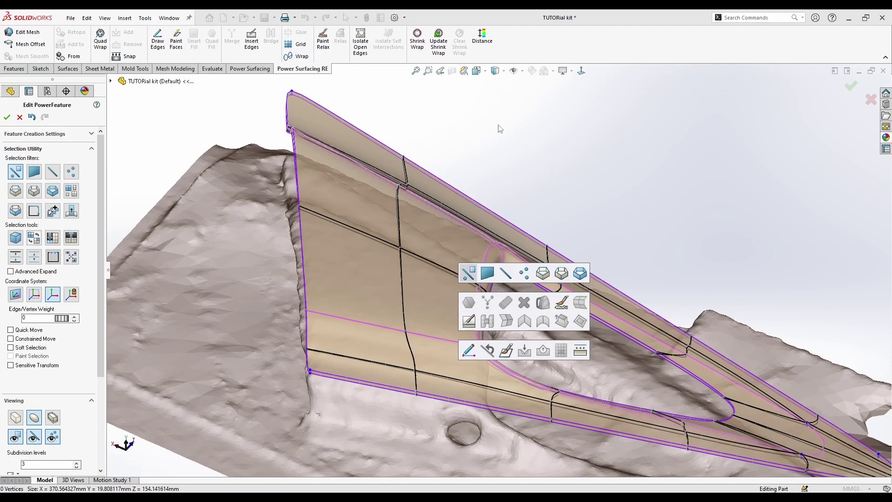
key(Delete)
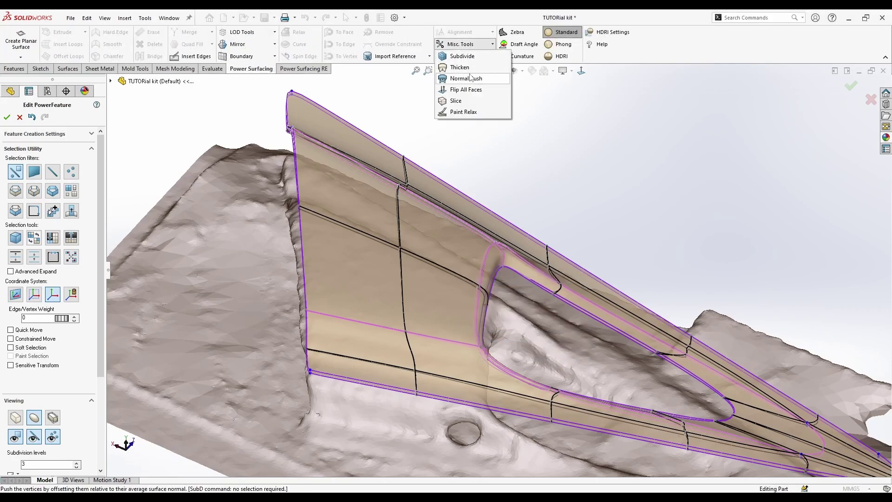
click(462, 56)
middle_drag(585, 202, 576, 270)
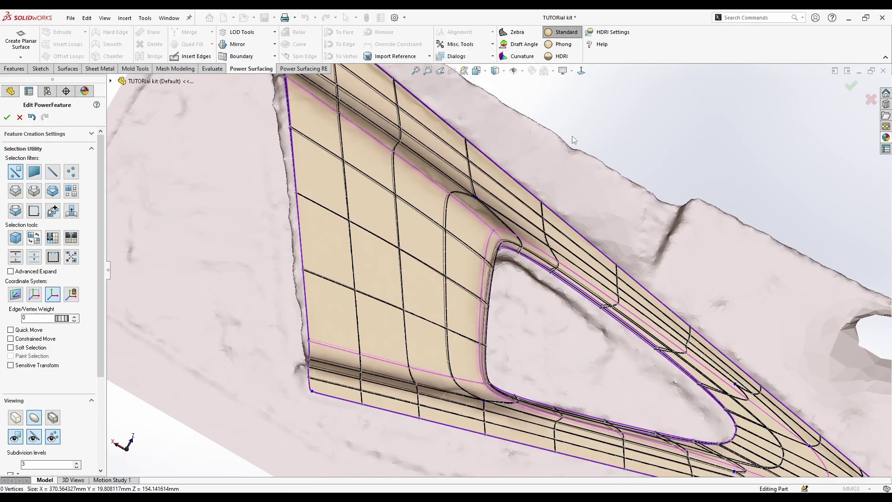
middle_drag(572, 139, 607, 140)
scroll(607, 140, up, 2)
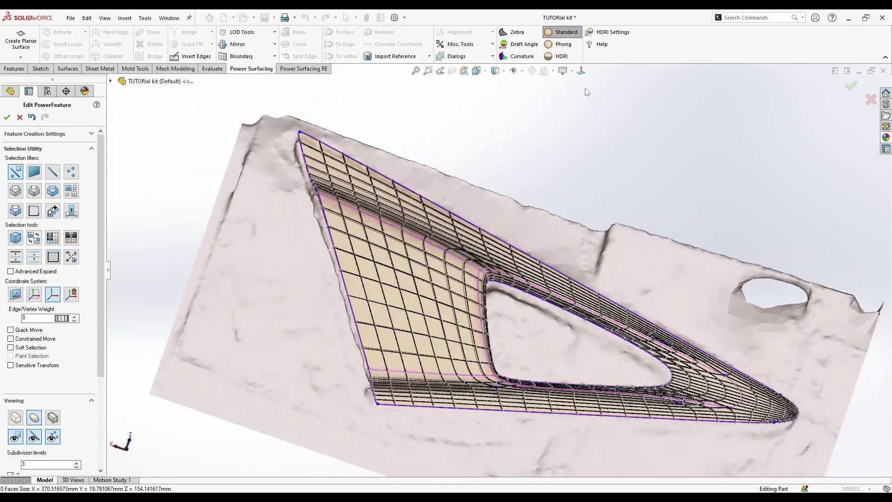
Review the Power Surfacing display options for triad size and push back, and close them without changes.
middle_drag(586, 91, 251, 147)
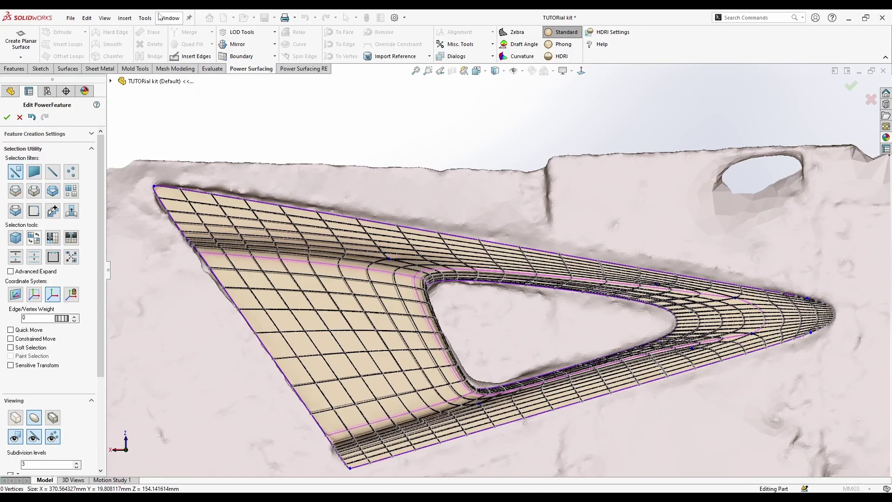
click(146, 18)
mouse_move(191, 43)
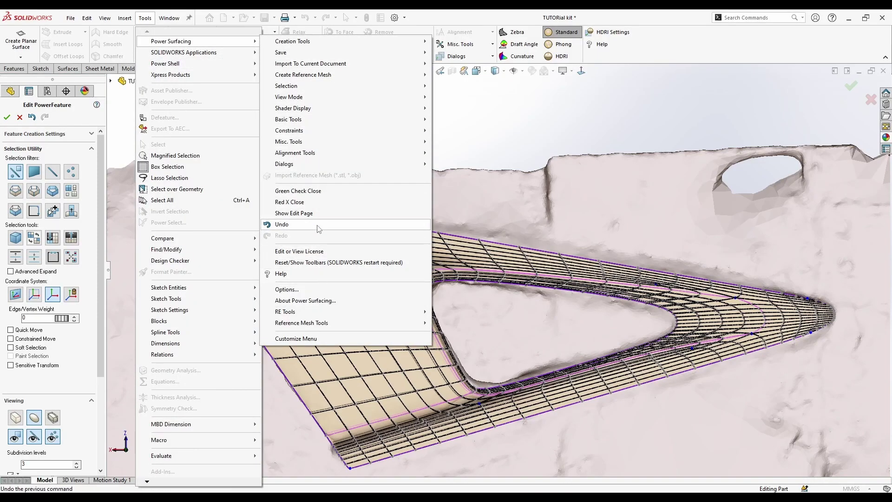
click(315, 291)
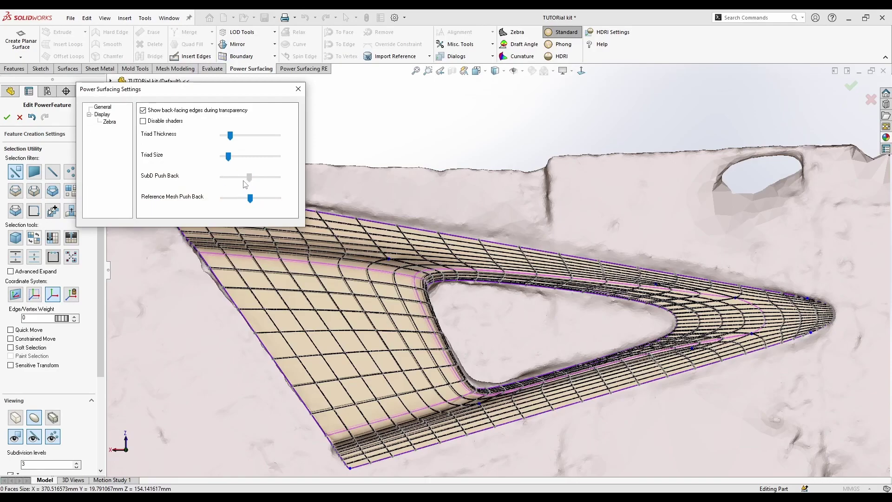
click(297, 89)
middle_drag(386, 260, 562, 135)
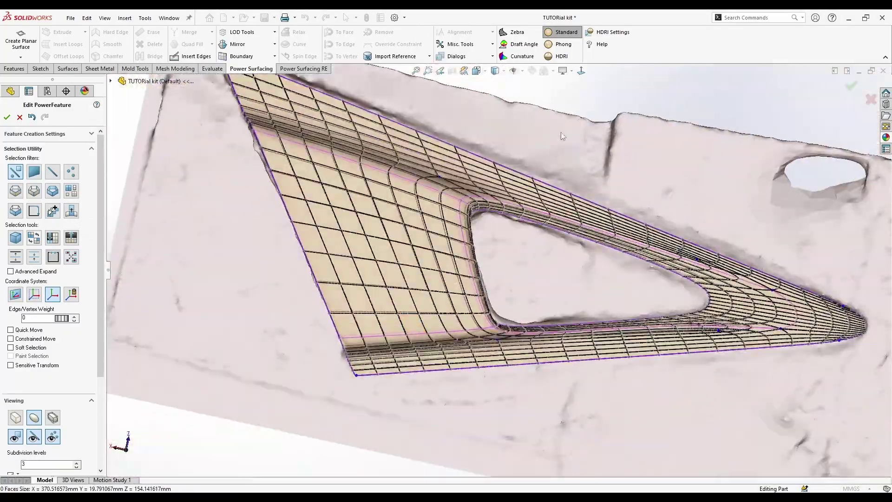
click(581, 71)
scroll(418, 255, down, 2)
right_click(431, 252)
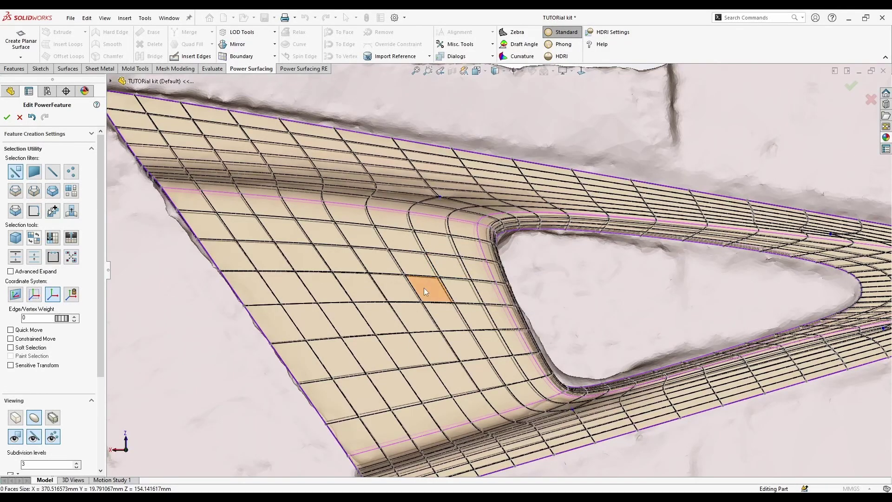
click(369, 247)
ctrl+click(336, 249)
ctrl+click(409, 249)
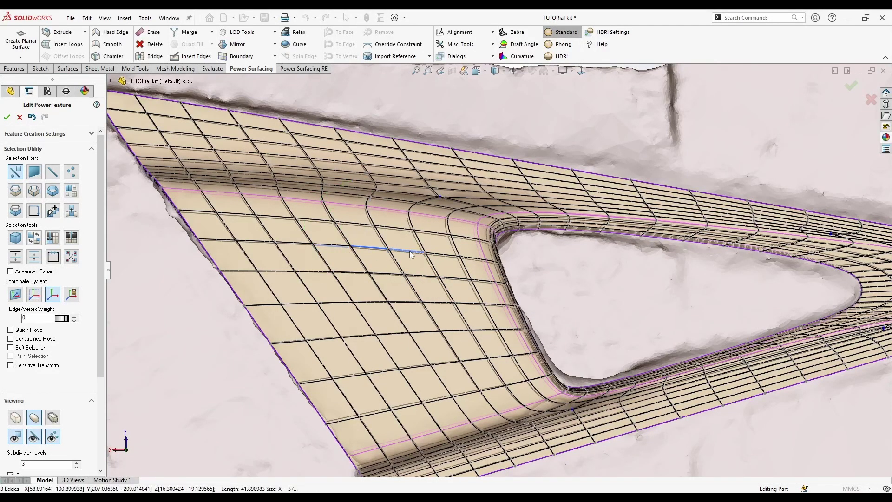
ctrl+click(441, 254)
Turn off the panel's display transparency and clear the partial edge selection.
scroll(32, 379, down, 5)
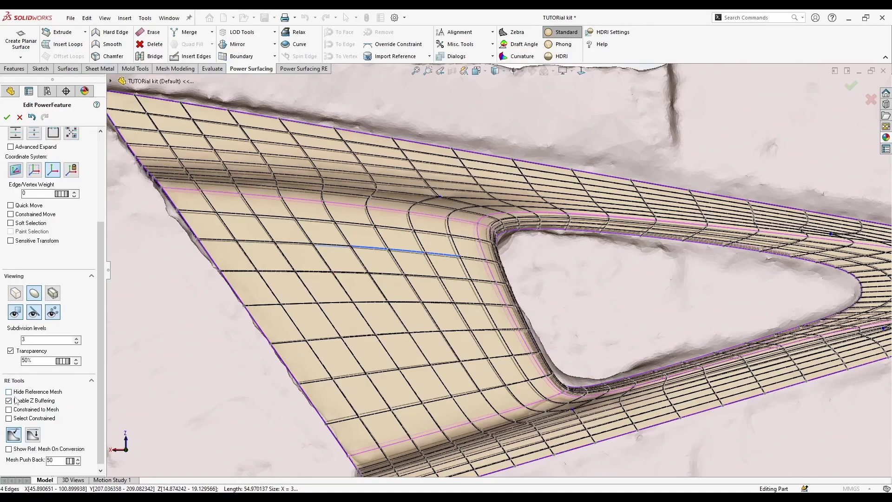
click(10, 351)
ctrl+click(465, 274)
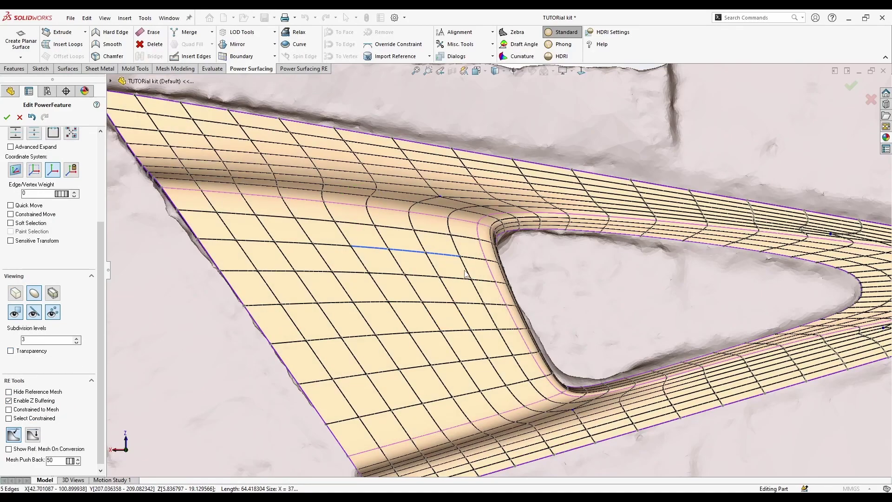
right_click(461, 279)
click(471, 260)
Select the edge chain on the panel's flat face running parallel to the opening's wide side and turning at both corners.
click(423, 252)
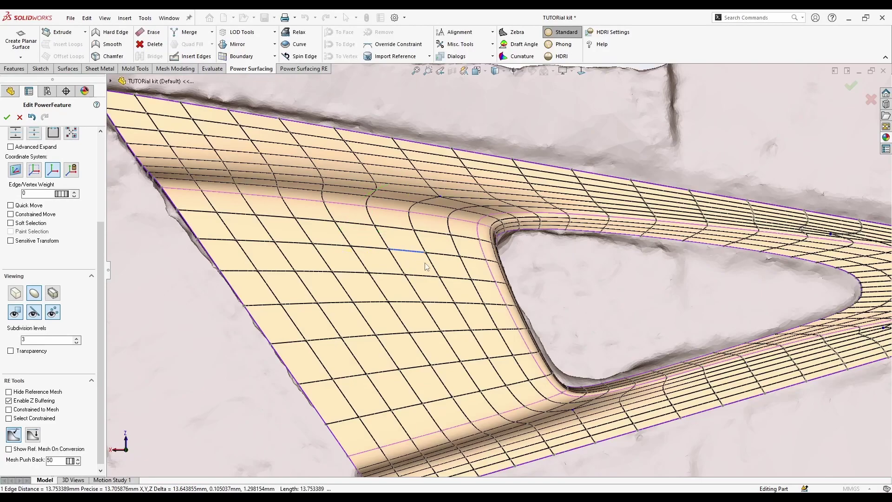
ctrl+click(435, 268)
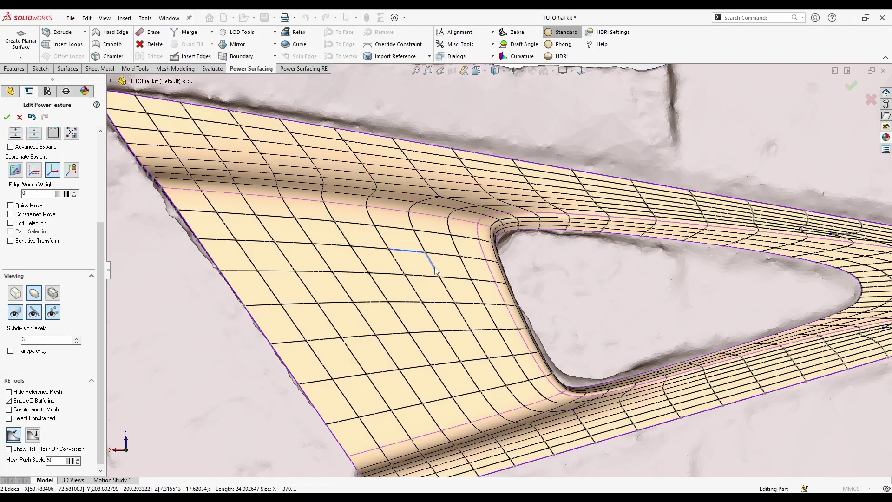
ctrl+click(451, 295)
ctrl+click(461, 315)
ctrl+click(478, 346)
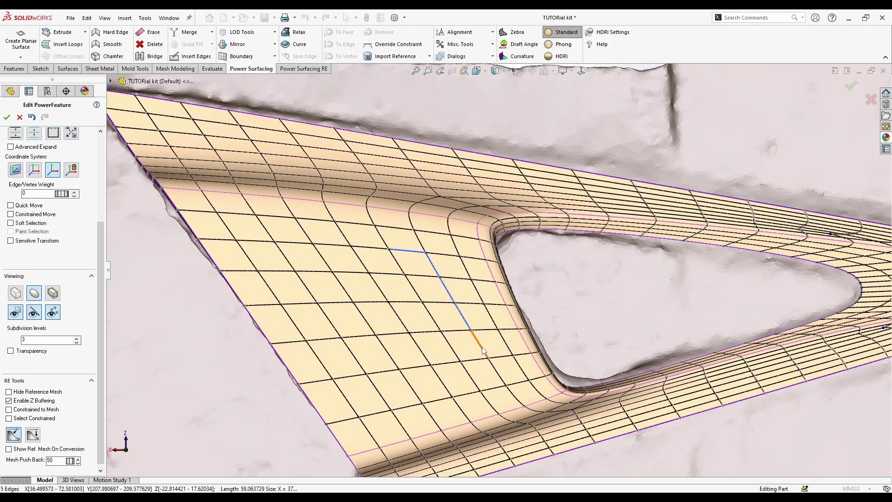
ctrl+click(485, 351)
ctrl+click(491, 389)
ctrl+click(471, 393)
scroll(459, 354, up, 4)
scroll(466, 347, down, 4)
Extend the edge selection along both long arms towards the panel's wide outer end, forming an open U-shaped chain.
ctrl+click(488, 314)
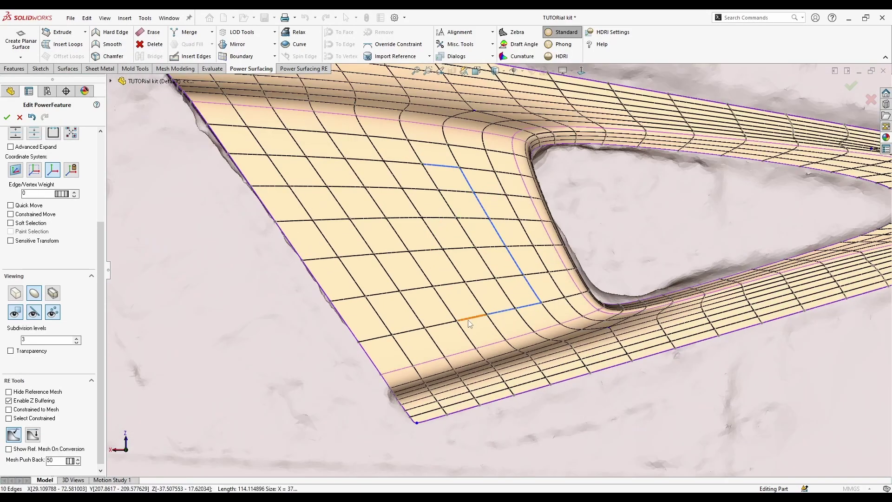
ctrl+click(468, 319)
ctrl+click(442, 322)
ctrl+click(420, 332)
ctrl+click(442, 328)
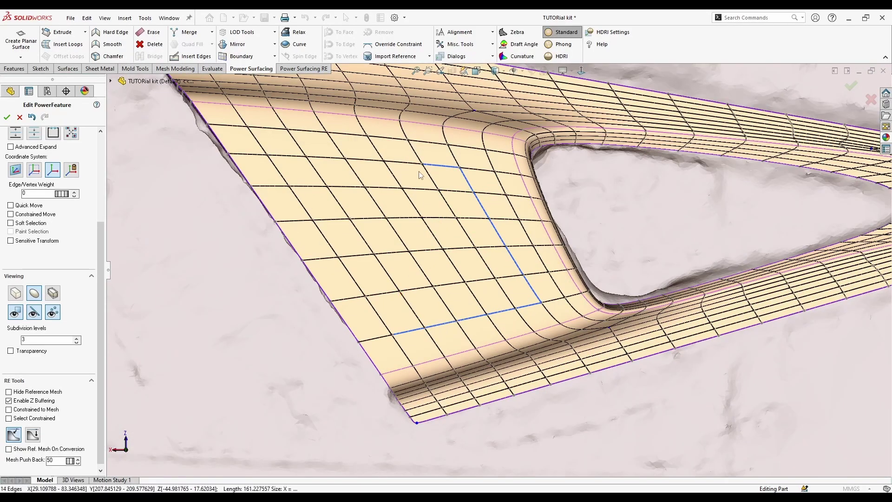
ctrl+click(365, 160)
ctrl+click(328, 158)
ctrl+click(295, 157)
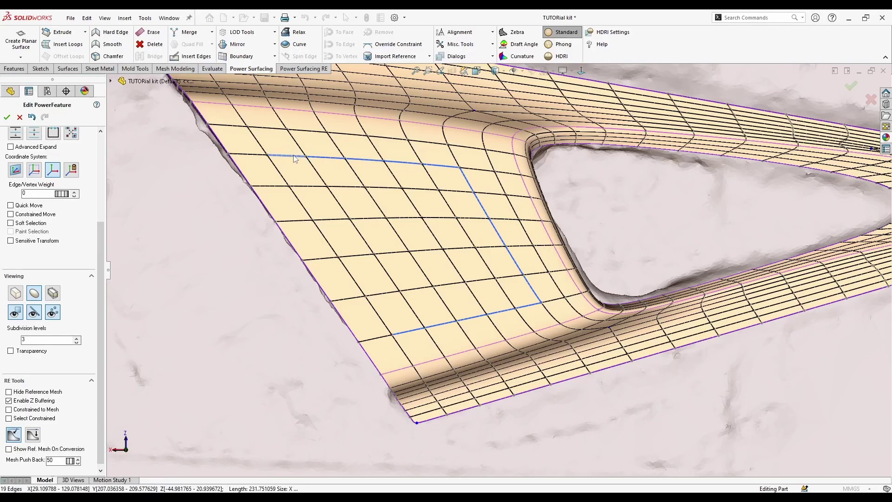
Show the control mesh and set the selected U-shaped chain's edge weight to 46.
scroll(484, 211, down, 5)
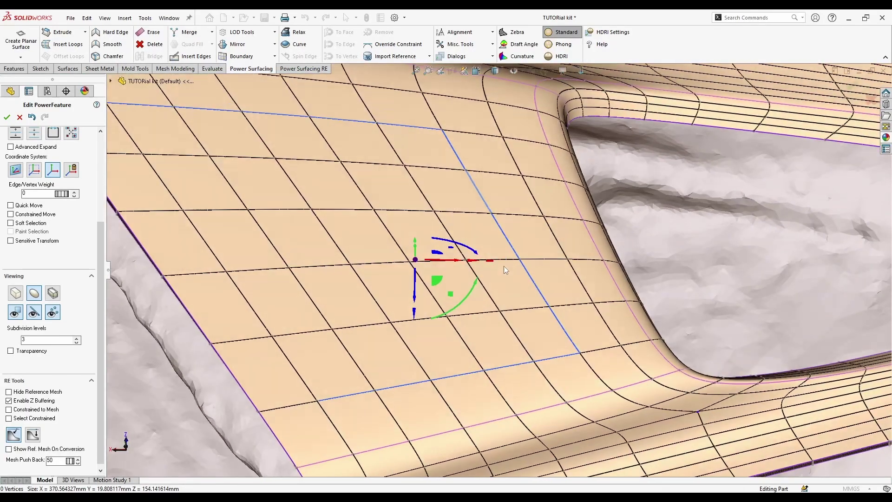
scroll(422, 308, up, 3)
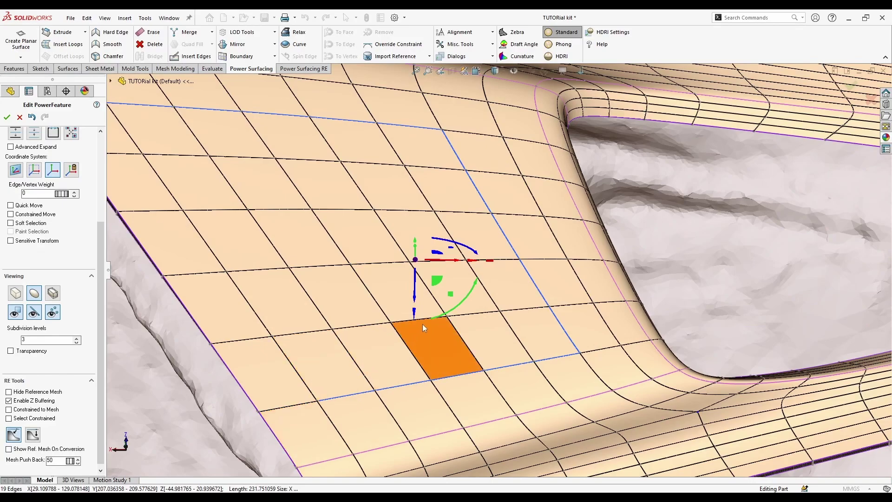
scroll(422, 324, down, 3)
click(20, 296)
mouse_move(530, 323)
middle_down()
mouse_move(510, 277)
mouse_move(510, 299)
mouse_move(529, 322)
middle_up()
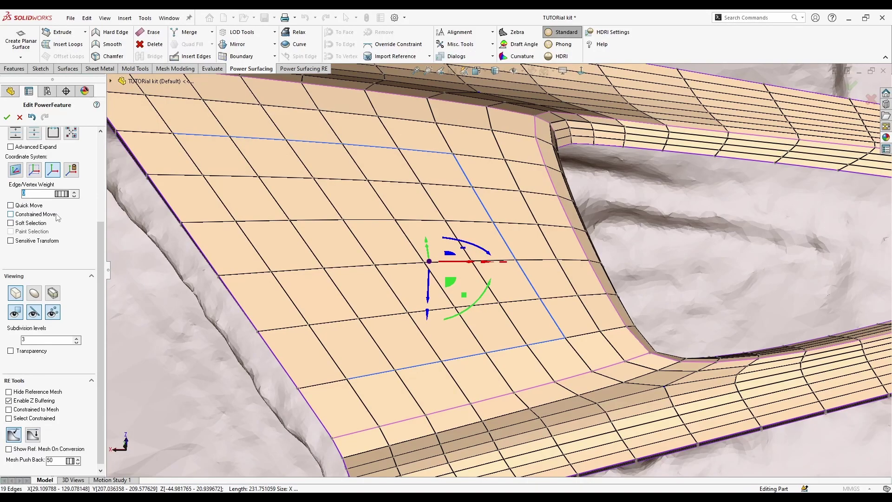
text(45)
middle_drag(535, 325, 361, 333)
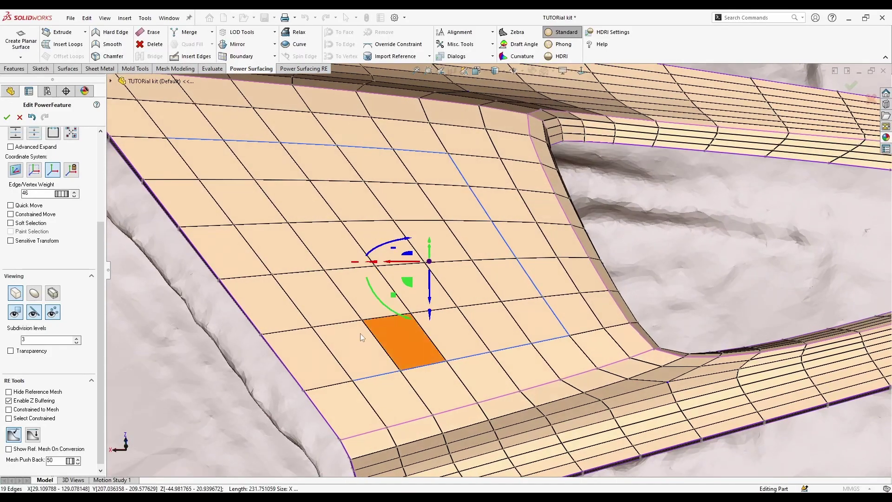
key(Escape)
scroll(340, 375, up, 1)
middle_drag(340, 375, 372, 408)
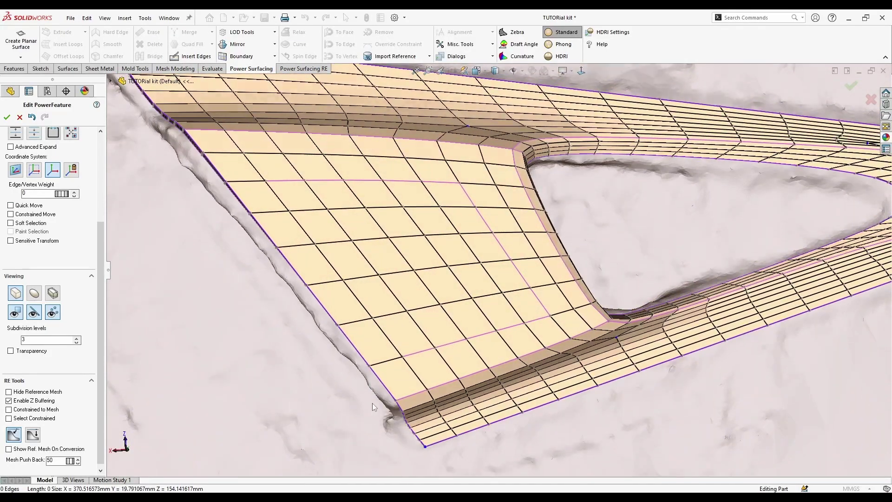
Insert a line of edges just inside the weighted U-shaped chain, joining both of its open ends.
click(183, 56)
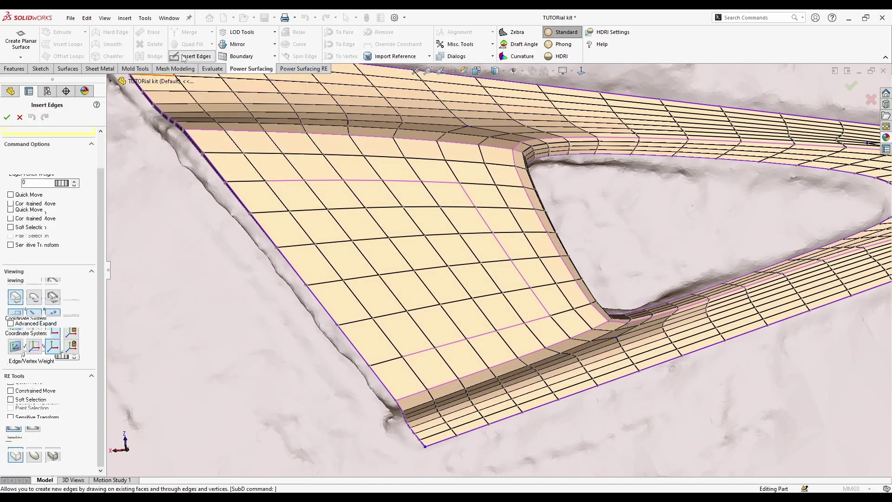
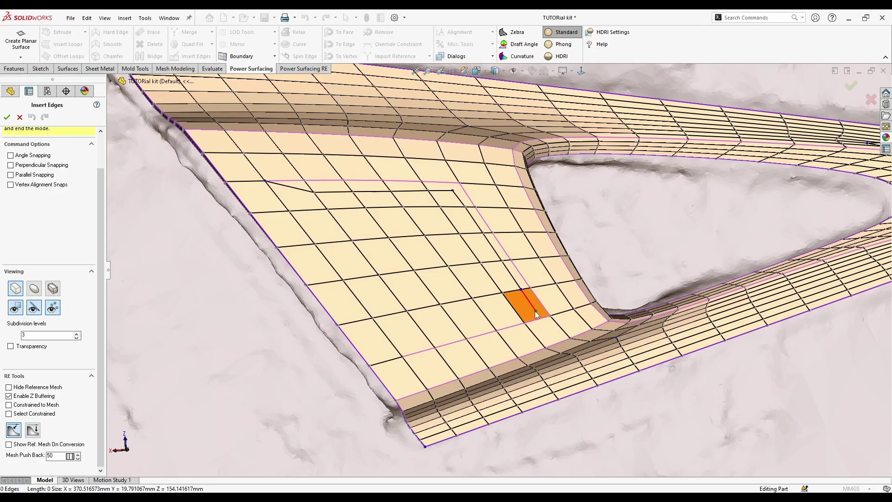
click(534, 311)
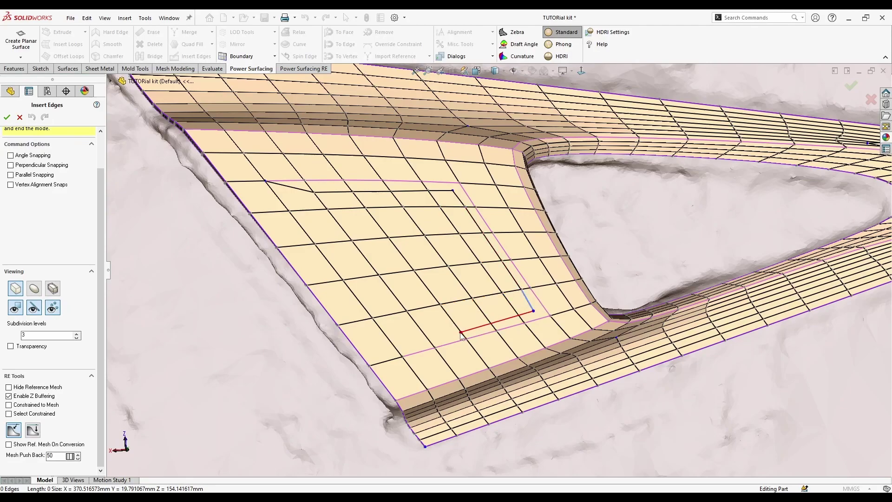
click(427, 338)
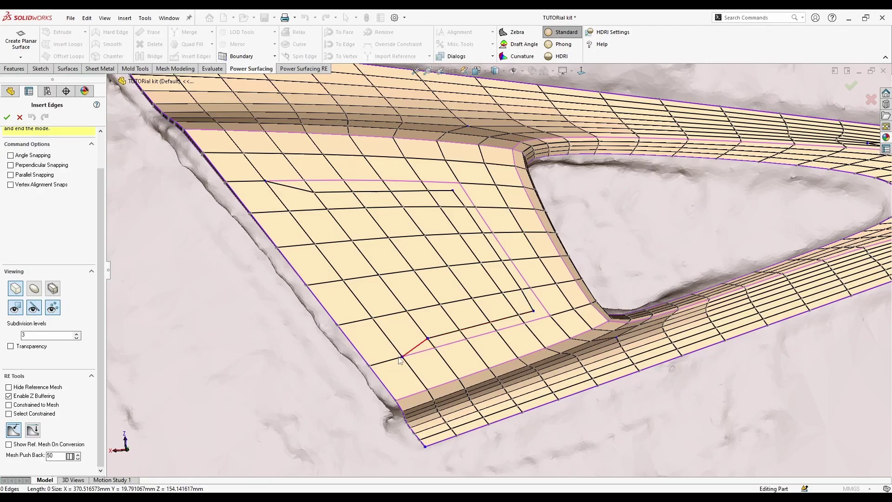
click(402, 356)
key(Escape)
Insert two short edges joining the corners of the inner line to the matching corners of the outer U-shaped chain.
middle_drag(432, 330, 508, 120)
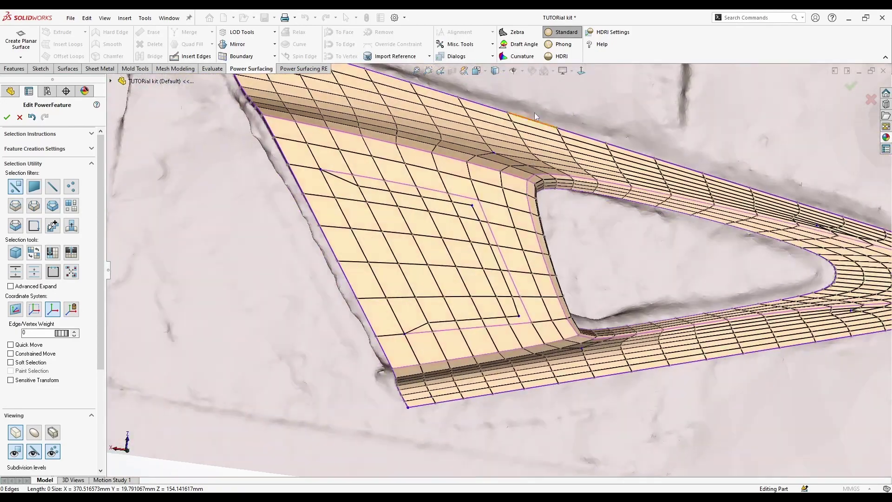
click(580, 71)
scroll(460, 209, down, 1)
click(206, 57)
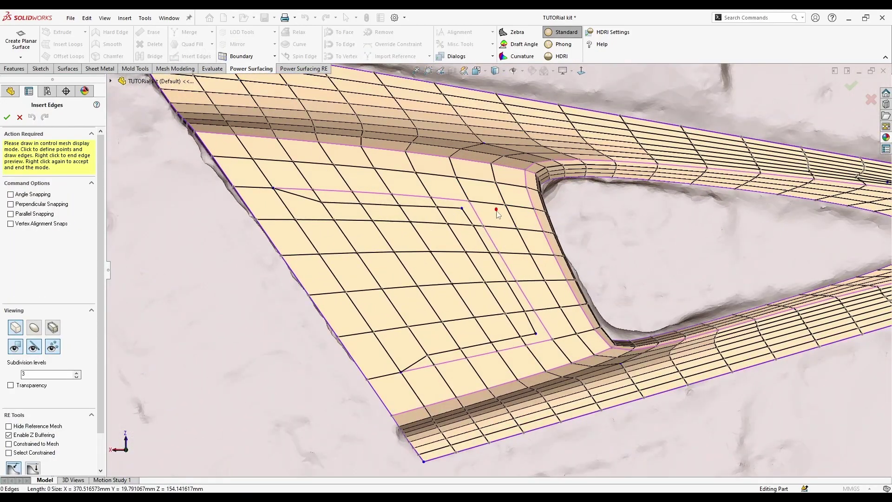
scroll(460, 218, down, 3)
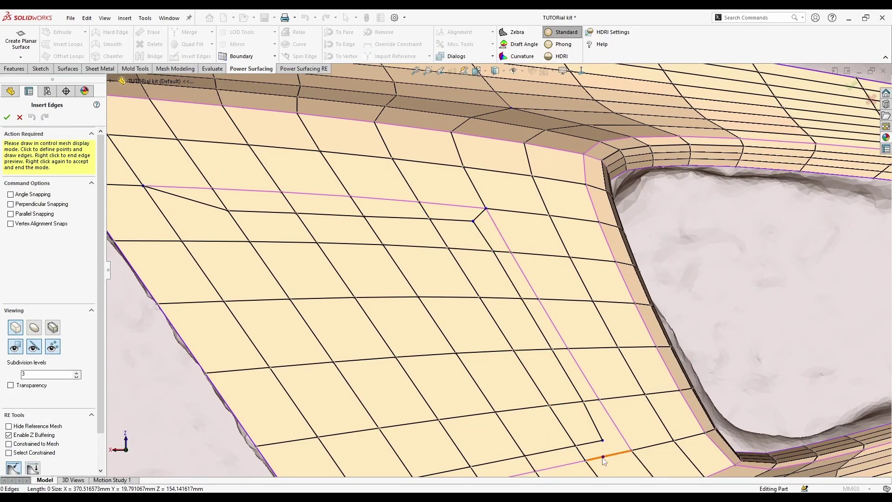
right_click(635, 451)
scroll(516, 321, up, 3)
middle_drag(513, 325, 515, 299)
scroll(494, 283, down, 3)
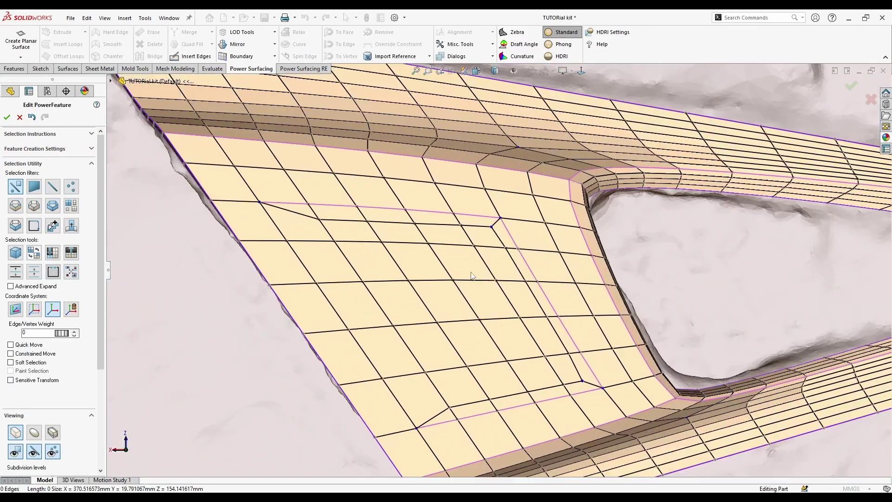
Select the whole inner U-shaped edge chain and set its edge weight to 30.
click(325, 221)
ctrl+click(343, 220)
ctrl+click(390, 222)
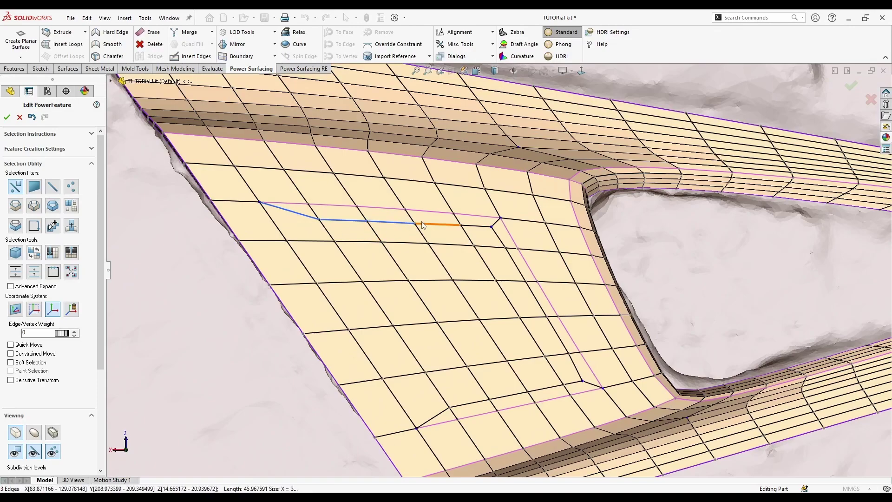
ctrl+click(438, 224)
ctrl+click(476, 226)
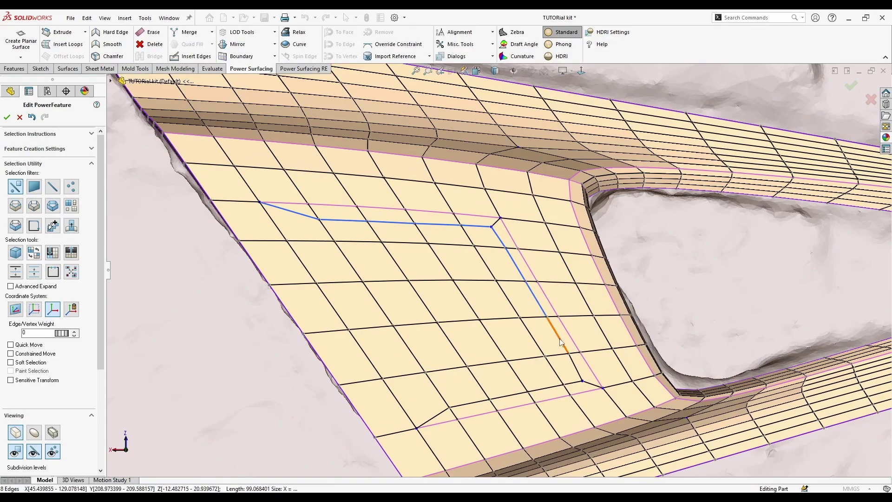
shift+click(572, 384)
shift+click(550, 388)
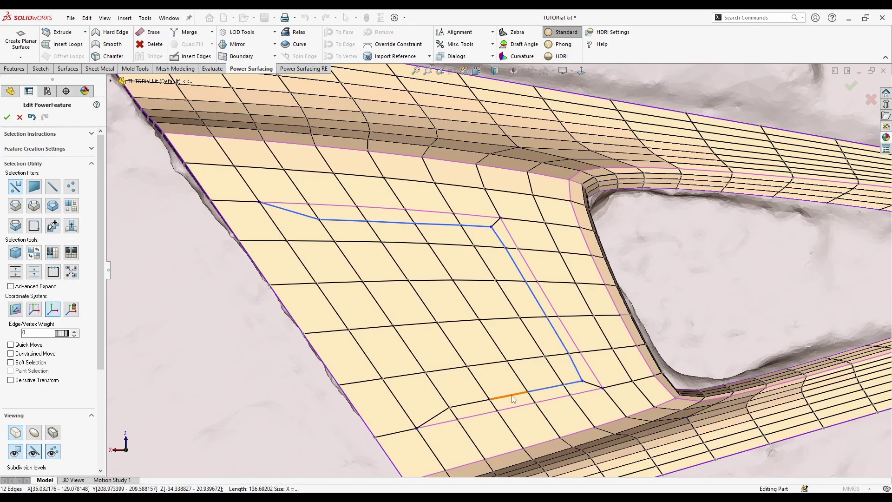
shift+click(450, 415)
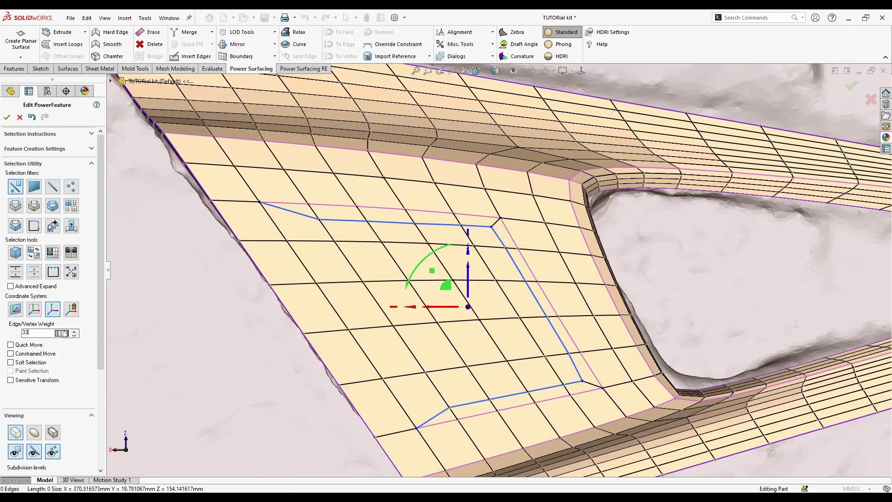
key(Escape)
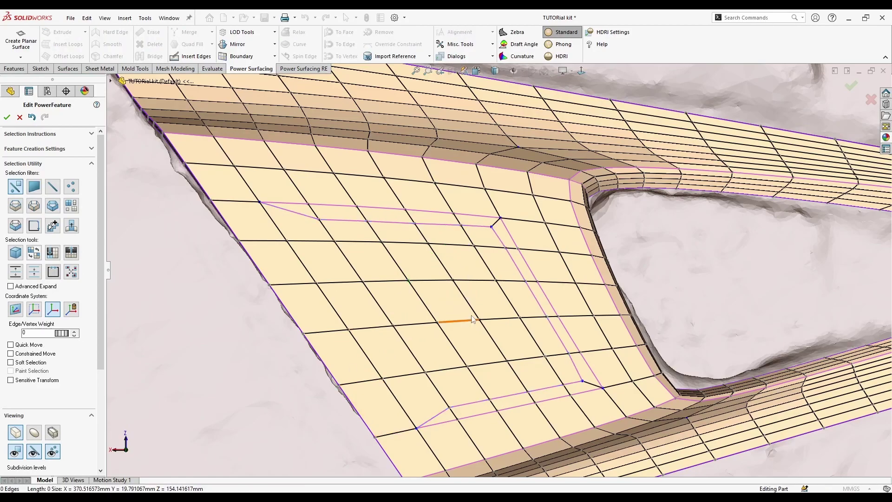
click(499, 238)
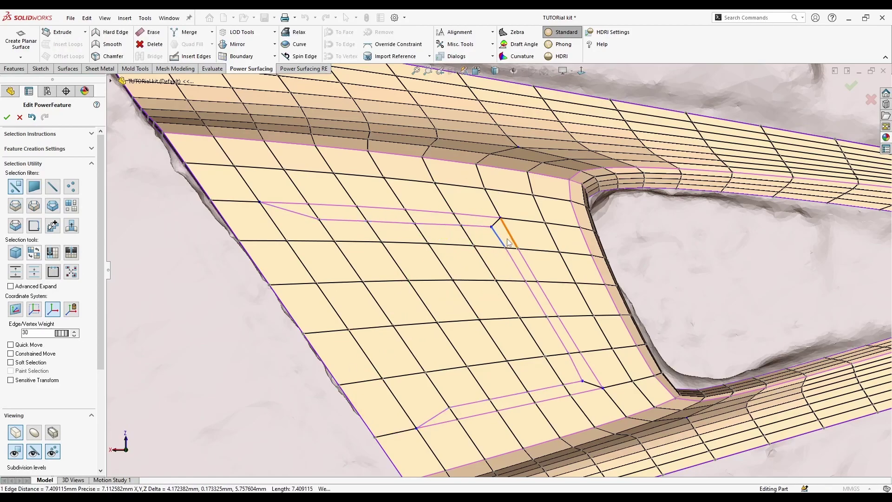
Try to select the faces enclosed by the inner U-shaped chain on the flat face.
right_click(462, 256)
click(479, 243)
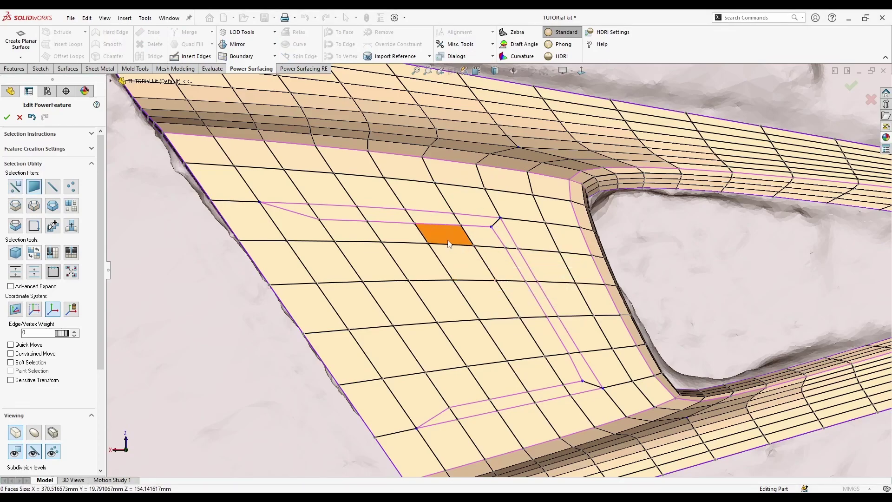
click(449, 240)
shift+click(483, 238)
shift+click(494, 260)
shift+click(451, 259)
shift+click(393, 233)
shift+click(416, 256)
shift+click(373, 258)
shift+click(345, 231)
shift+click(405, 297)
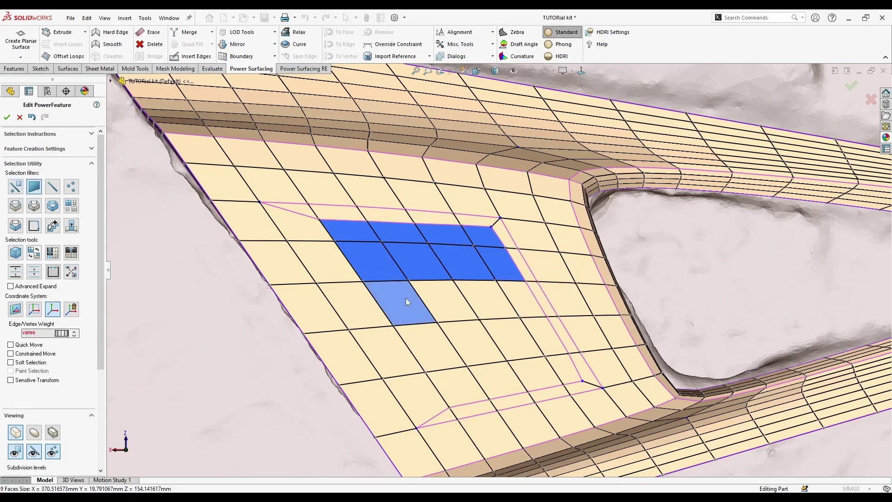
shift+click(441, 300)
mouse_move(467, 336)
mouse_down()
mouse_move(521, 299)
mouse_move(501, 379)
mouse_up()
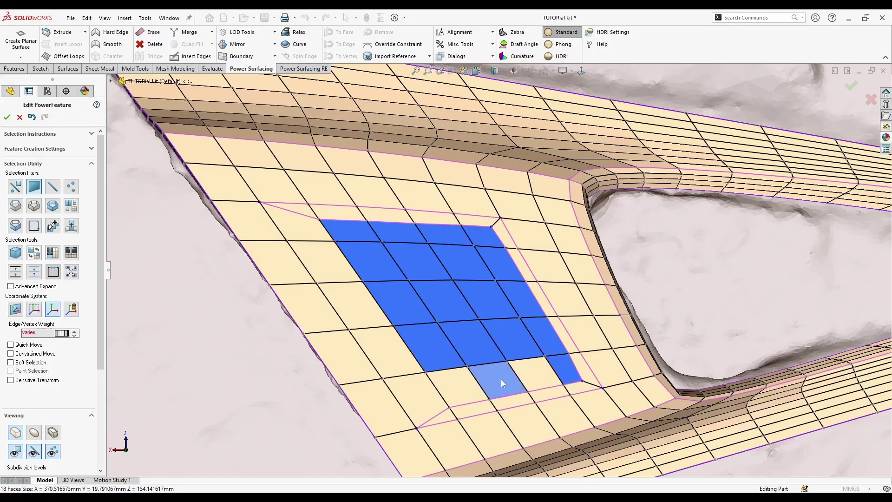
scroll(452, 382, up, 2)
middle_drag(452, 382, 492, 371)
scroll(490, 336, down, 1)
click(492, 370)
scroll(460, 275, down, 1)
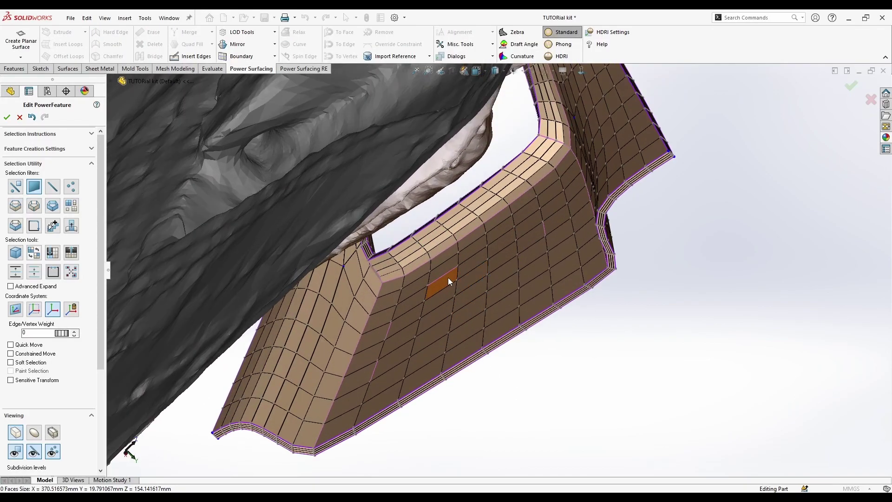
click(448, 274)
key(Escape)
click(448, 275)
ctrl+click(388, 329)
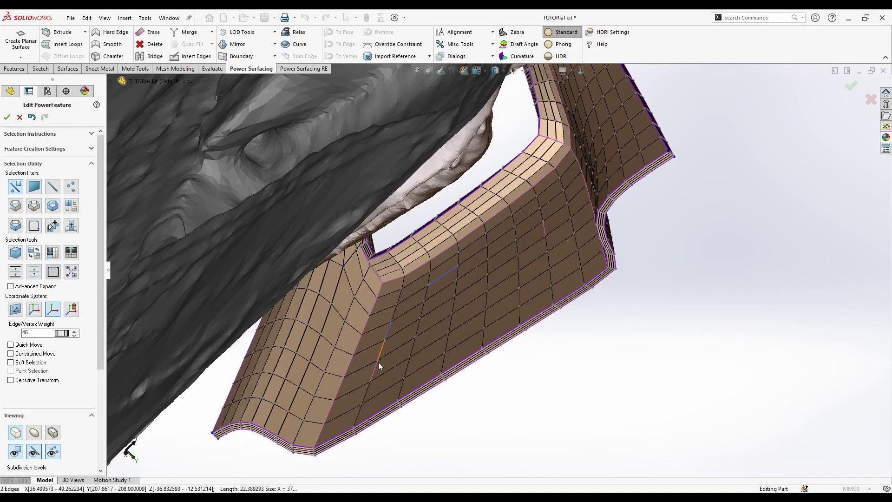
ctrl+click(378, 361)
ctrl+click(544, 229)
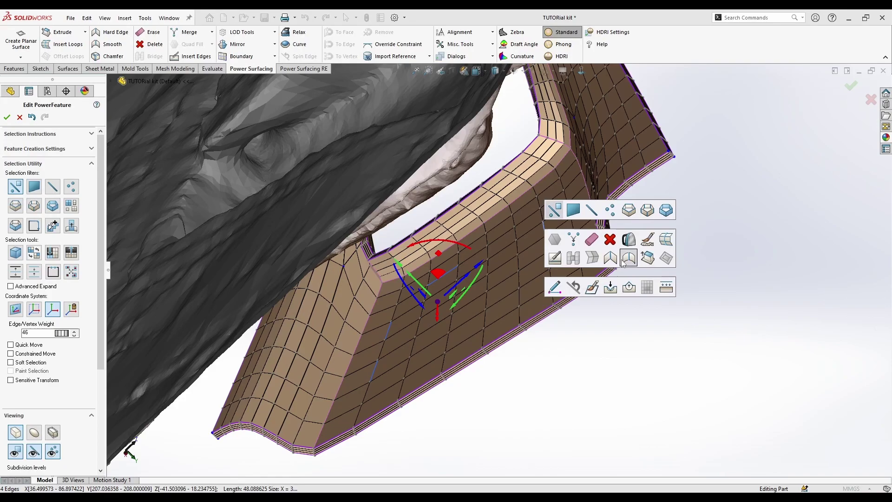
click(653, 307)
middle_drag(654, 307, 481, 226)
scroll(481, 226, down, 2)
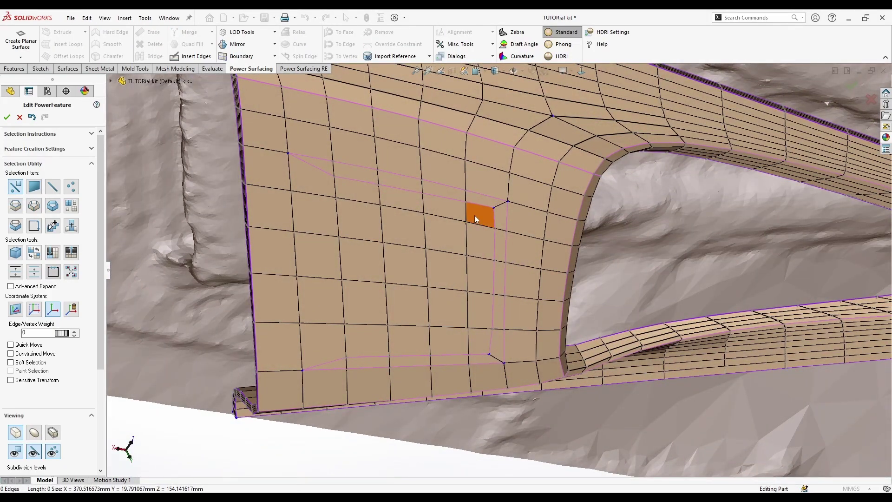
Select the block of faces inside the inner U-shaped chain, four columns by five rows, excluding the column with the slanted end edges.
click(476, 217)
ctrl+click(444, 209)
ctrl+click(395, 200)
ctrl+click(357, 192)
ctrl+click(326, 215)
ctrl+click(358, 219)
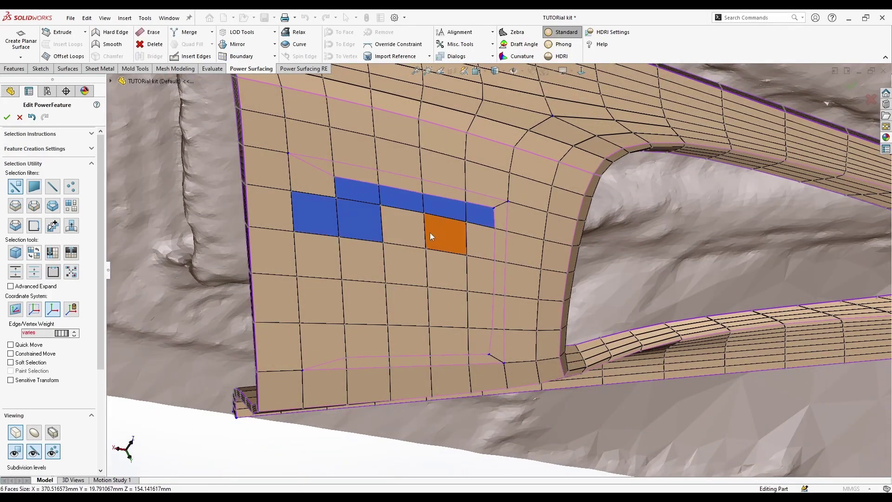
ctrl+click(403, 227)
ctrl+click(405, 266)
ctrl+click(480, 241)
ctrl+click(492, 279)
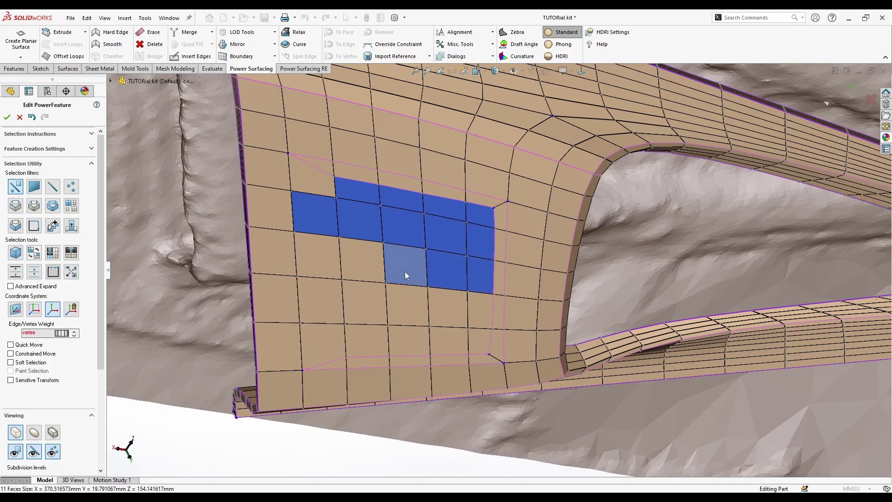
ctrl+click(362, 264)
ctrl+click(328, 264)
ctrl+click(322, 297)
ctrl+click(368, 303)
ctrl+click(403, 304)
ctrl+click(446, 305)
ctrl+click(471, 302)
ctrl+click(464, 333)
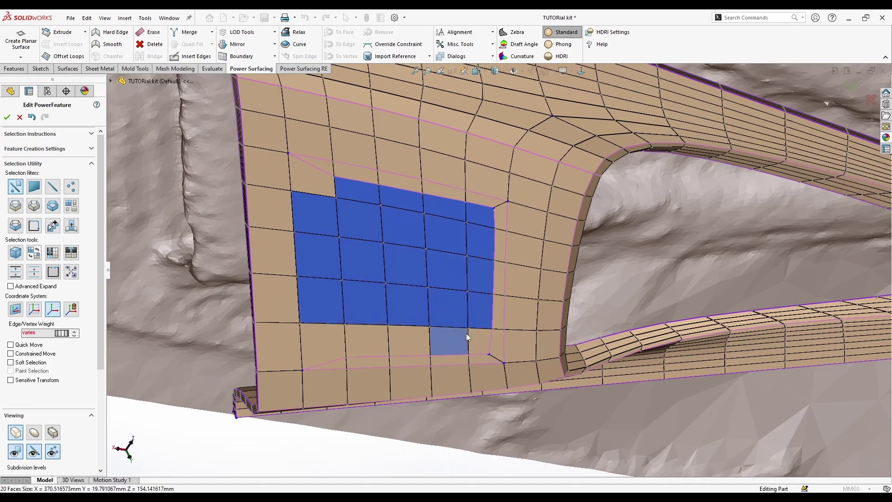
ctrl+click(367, 338)
ctrl+click(326, 336)
ctrl+click(318, 216)
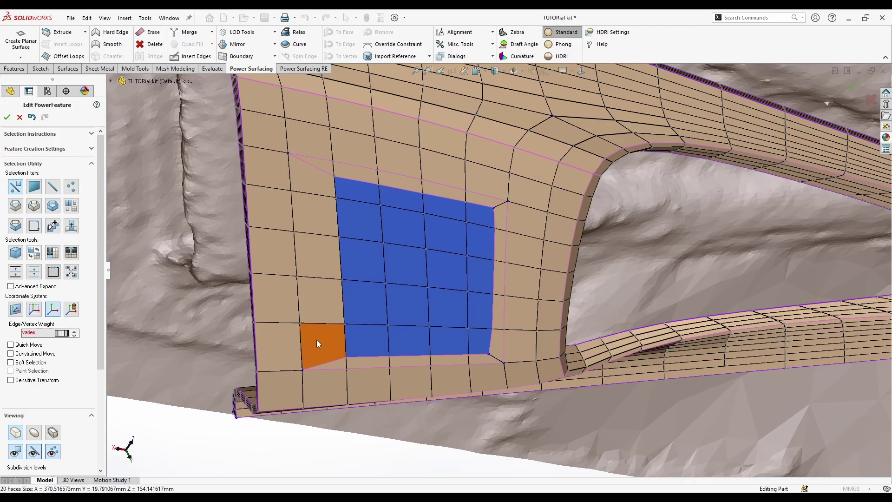
Push the selected faces inward along the Y axis to form a recess, and undo the last extra move.
middle_drag(317, 344, 490, 247)
scroll(490, 246, down, 2)
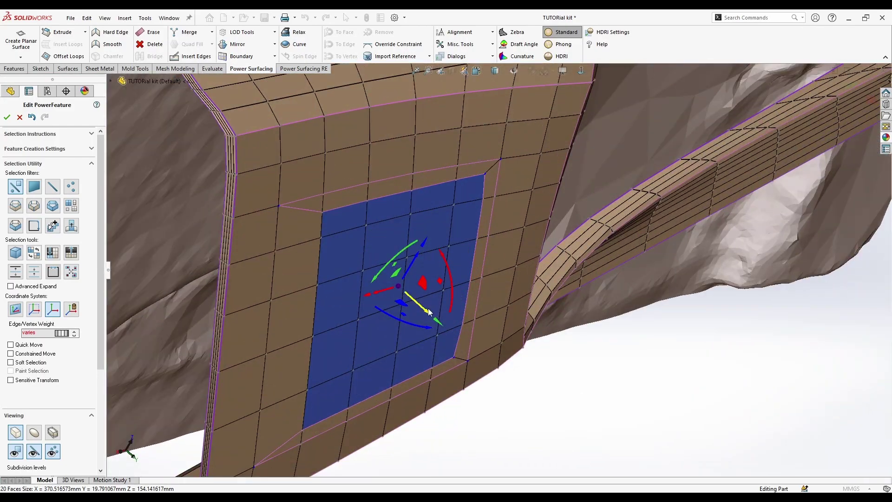
drag(429, 312, 417, 310)
middle_drag(449, 353, 448, 377)
drag(420, 330, 422, 328)
key(ctrl+z)
Try a different coordinate system for the move triad and restore the original one.
middle_drag(438, 352, 288, 347)
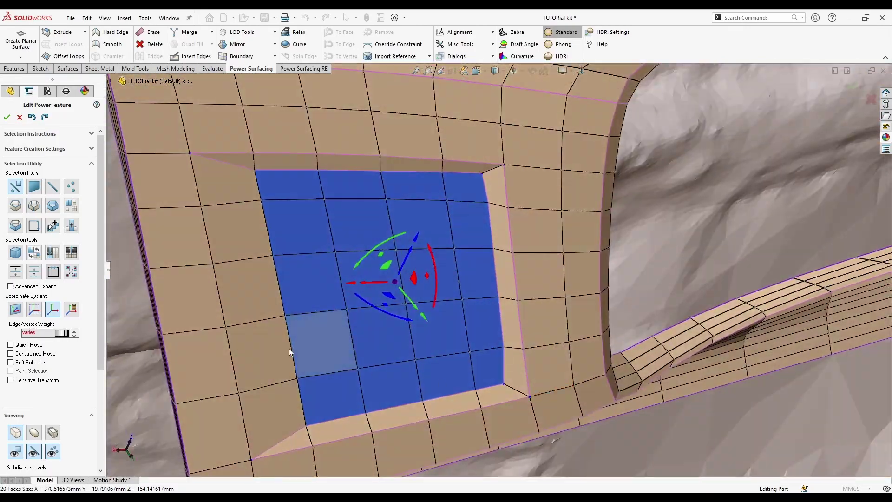
click(13, 310)
middle_drag(380, 335, 382, 360)
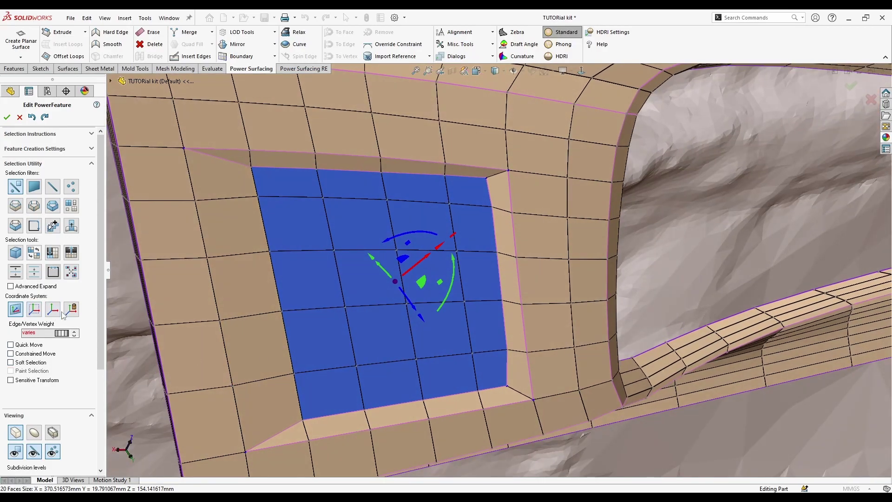
click(52, 309)
Fine-tune the recess depth by moving the selected faces slightly along the Y axis.
scroll(333, 337, up, 2)
middle_drag(333, 336, 442, 309)
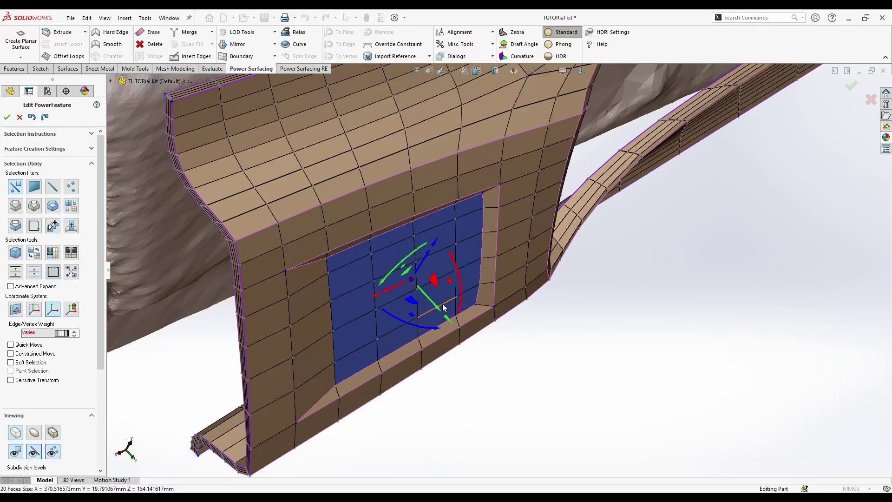
drag(436, 308, 434, 304)
middle_drag(433, 305, 421, 239)
drag(428, 296, 420, 289)
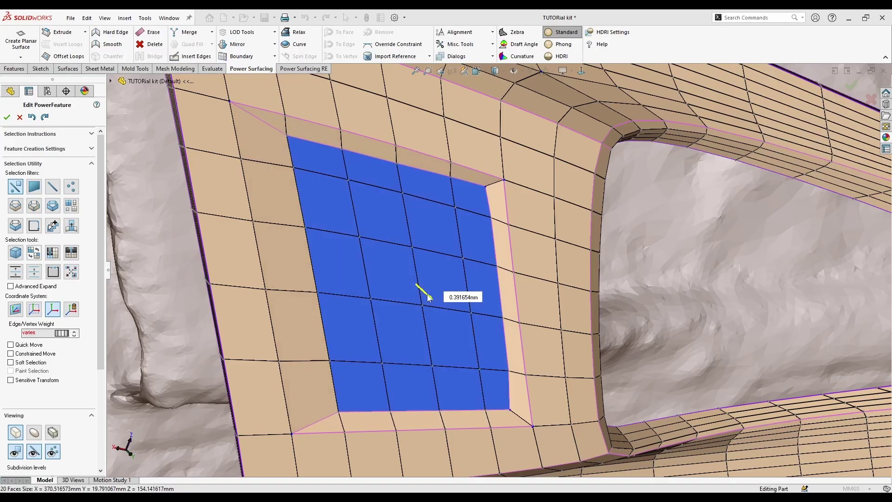
Open the Advanced Triad Options and set the triad placement to Static - Change Position.
middle_drag(420, 293, 414, 74)
scroll(518, 295, down, 3)
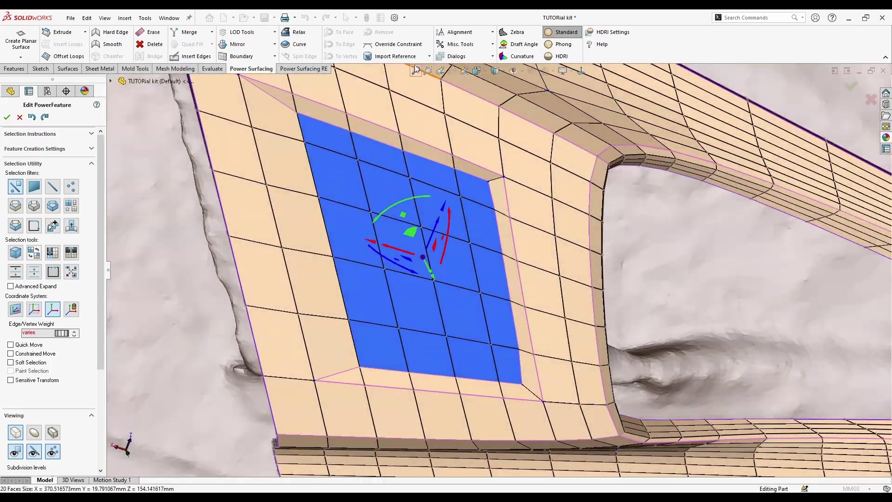
click(449, 46)
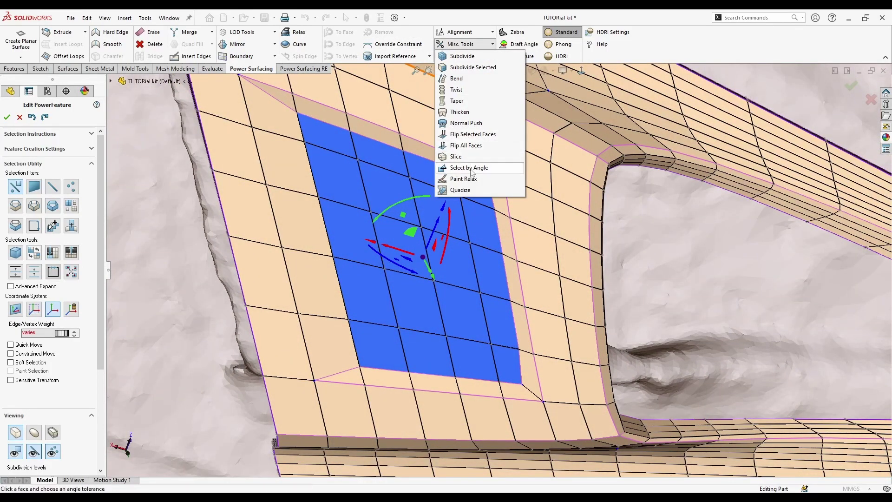
click(460, 32)
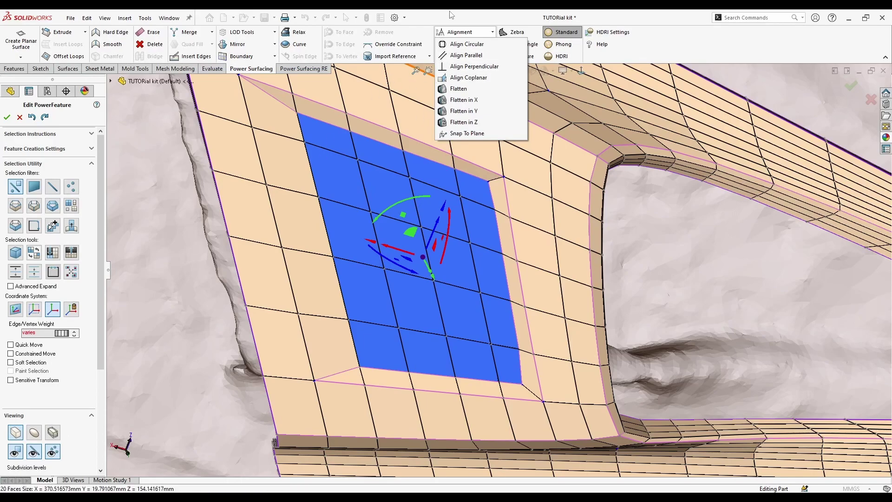
click(446, 56)
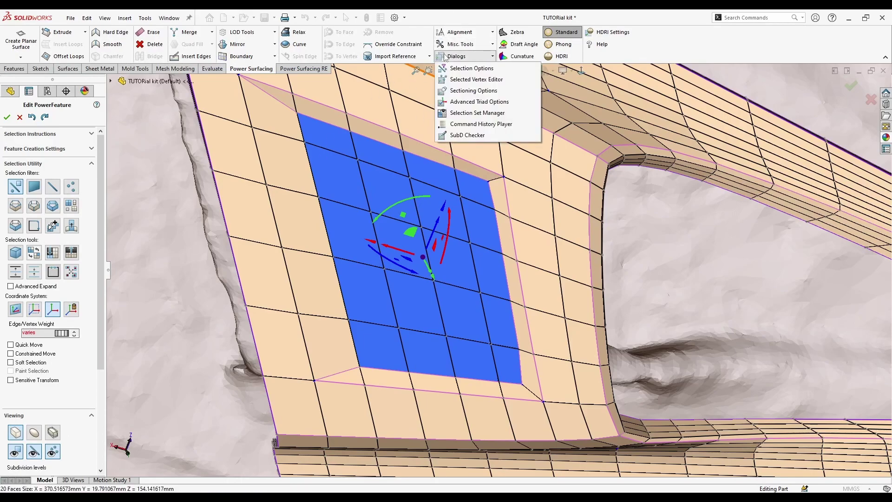
click(469, 102)
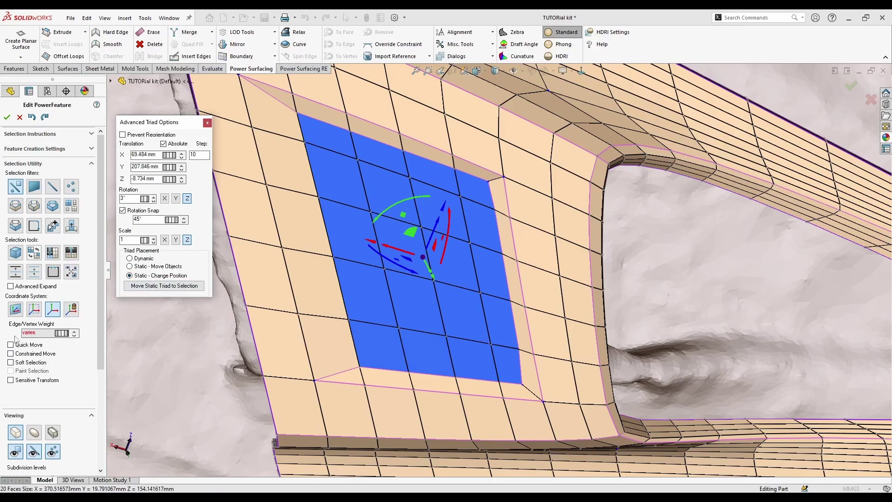
Rotate the static triad about its Y axis, trying another coordinate system, so its axes align with the selected recess faces.
middle_drag(393, 338, 381, 360)
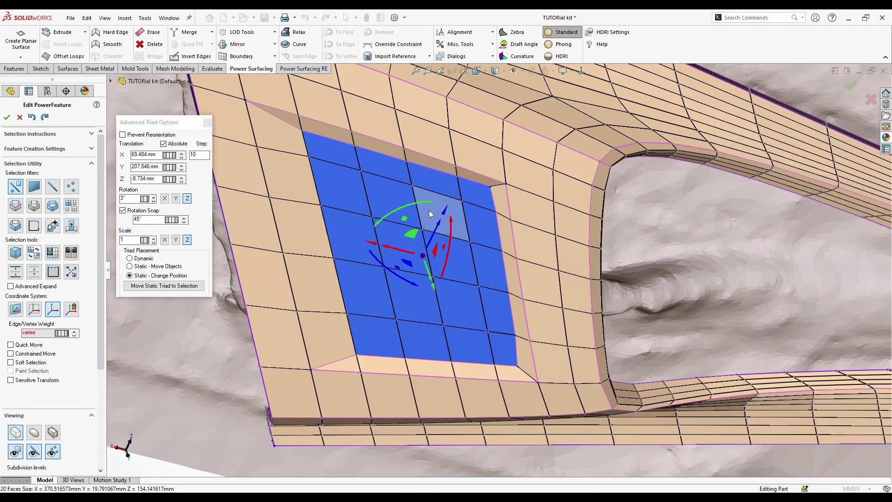
drag(416, 203, 385, 226)
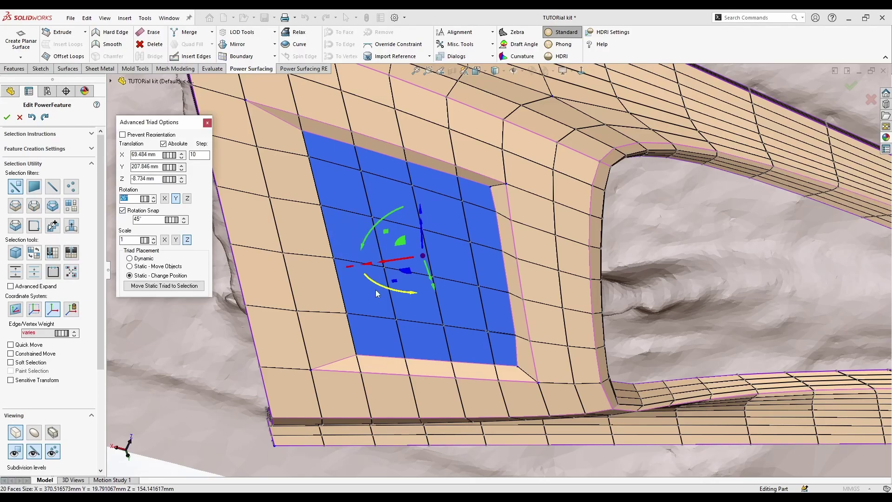
middle_drag(377, 294, 404, 288)
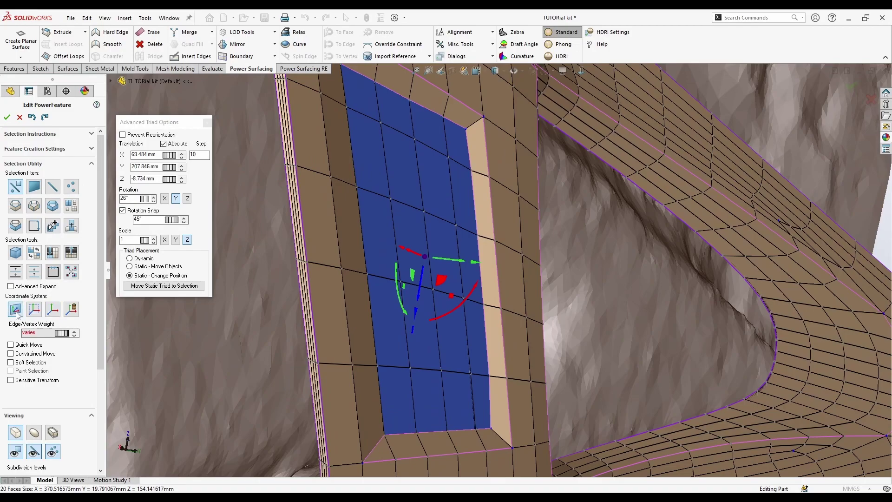
middle_drag(425, 370, 416, 270)
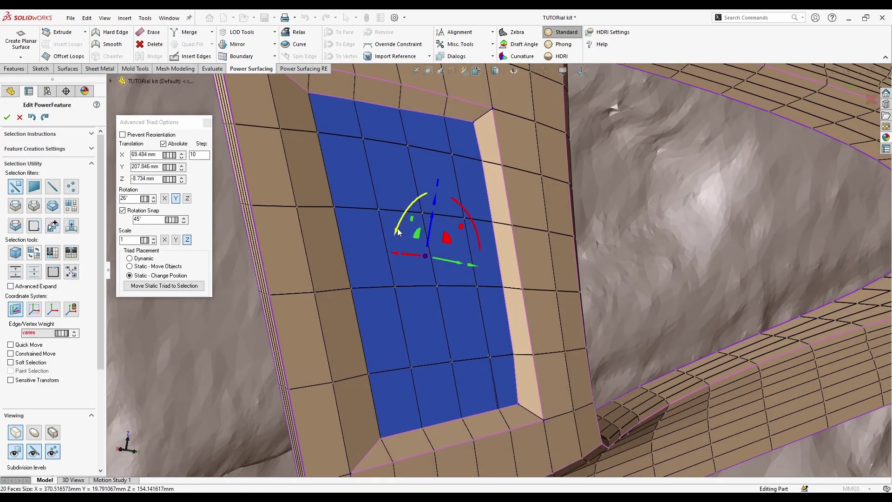
drag(398, 232, 383, 303)
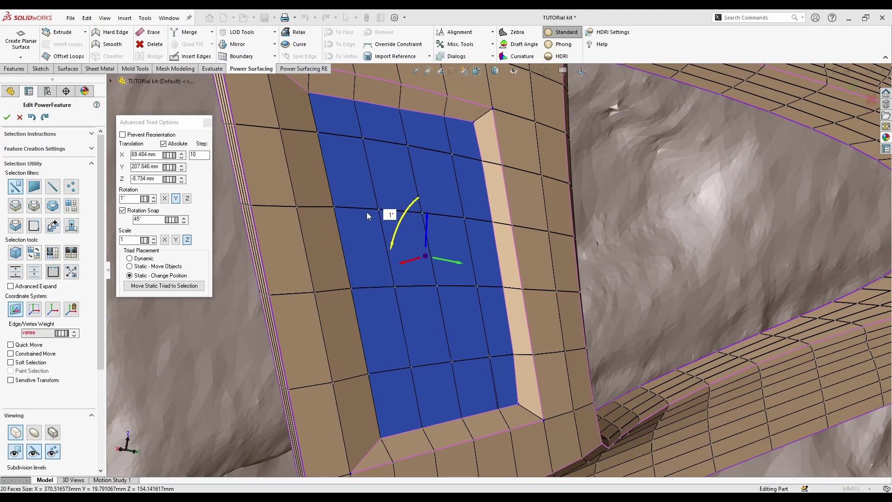
middle_drag(367, 212, 418, 320)
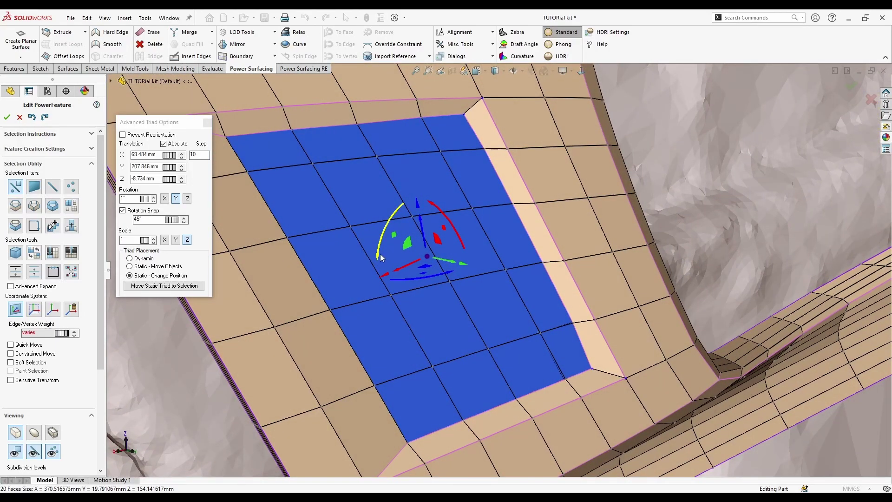
drag(381, 258, 420, 300)
middle_drag(420, 301, 441, 360)
drag(499, 229, 489, 220)
drag(489, 219, 480, 218)
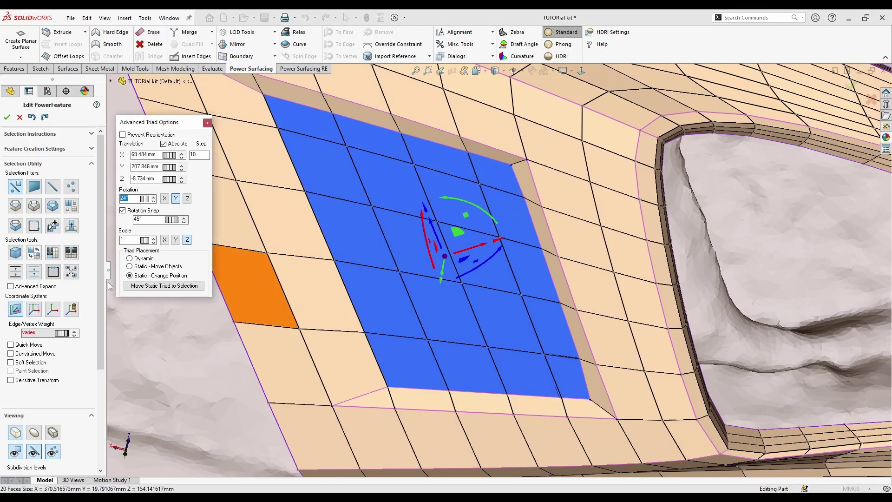
Lock the triad placement, set it to Static - Move Objects, and tilt the selected recess faces about the triad's Z axis.
click(72, 313)
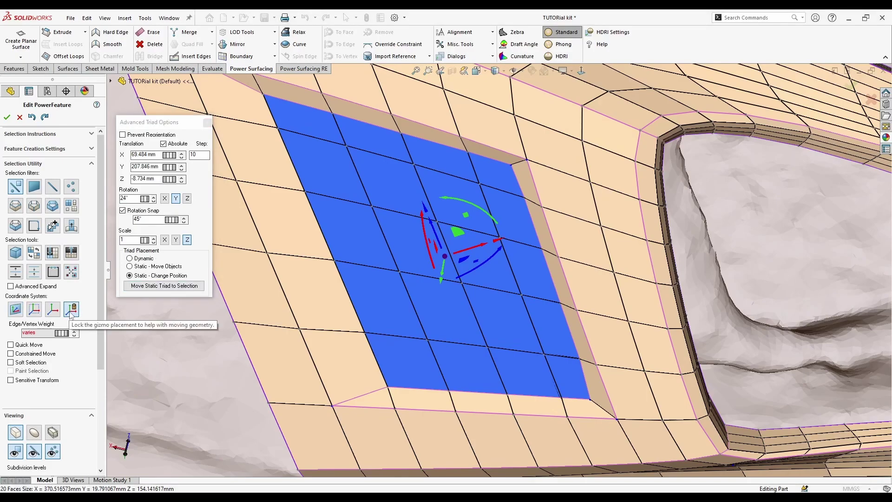
click(141, 266)
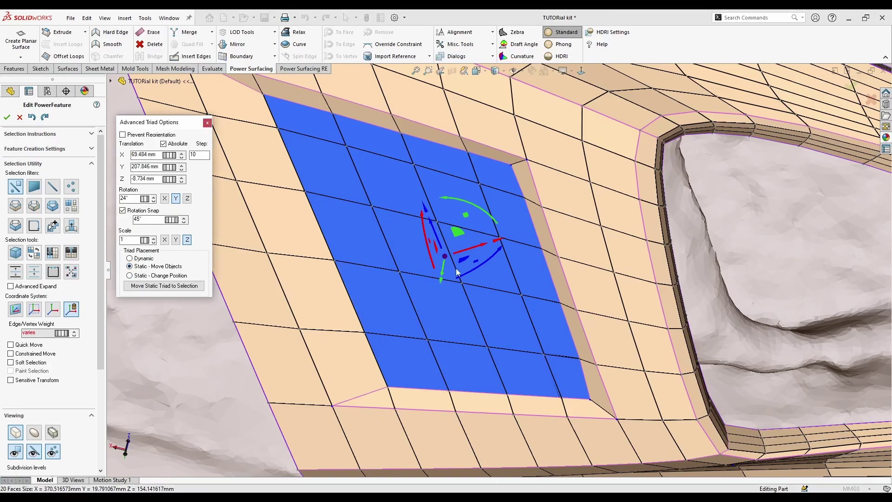
middle_drag(468, 301, 518, 301)
drag(488, 280, 453, 284)
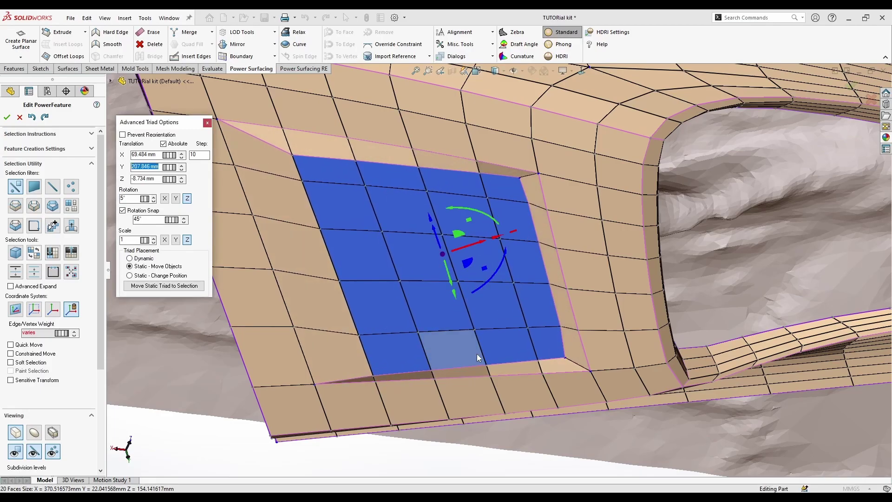
Fine-tune the tilt of the recess faces about the triad's Z axis and their depth along its Y axis.
middle_drag(477, 353, 479, 320)
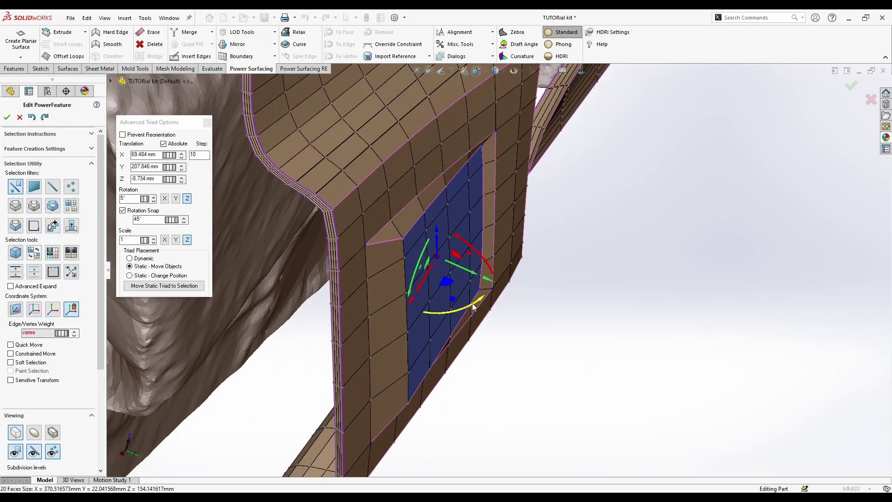
drag(473, 306, 469, 277)
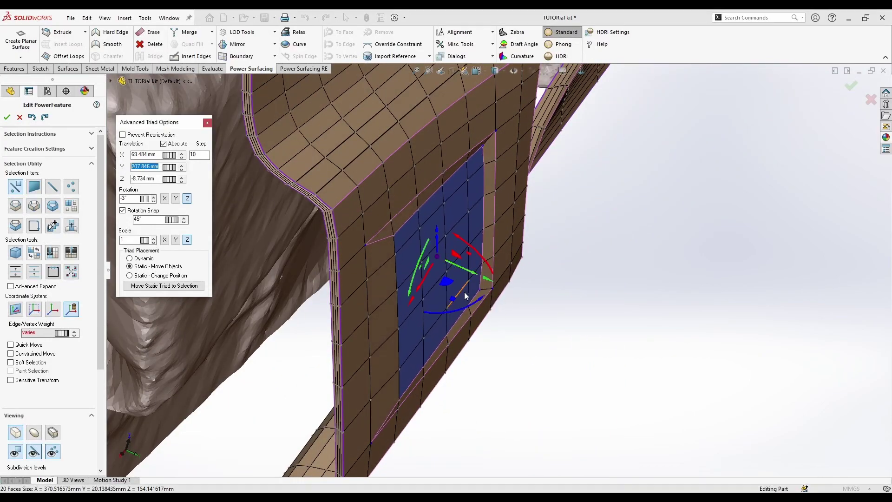
drag(460, 309, 479, 307)
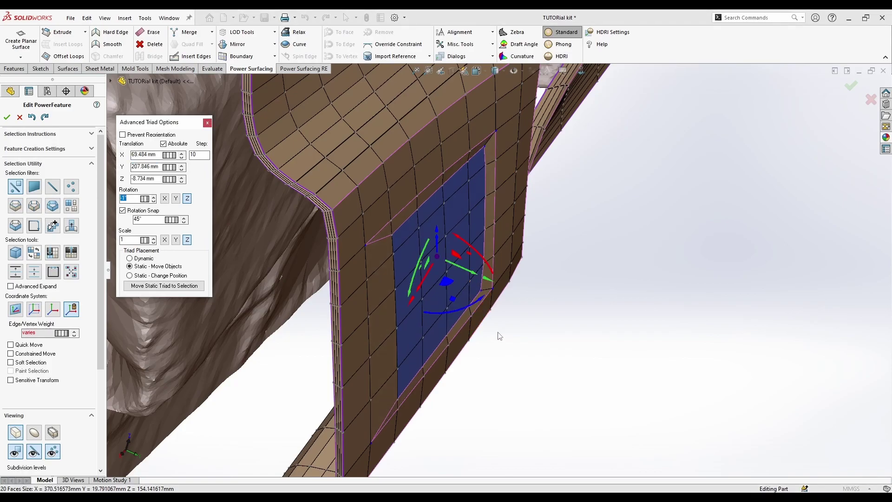
middle_drag(497, 332, 516, 320)
drag(475, 274, 471, 273)
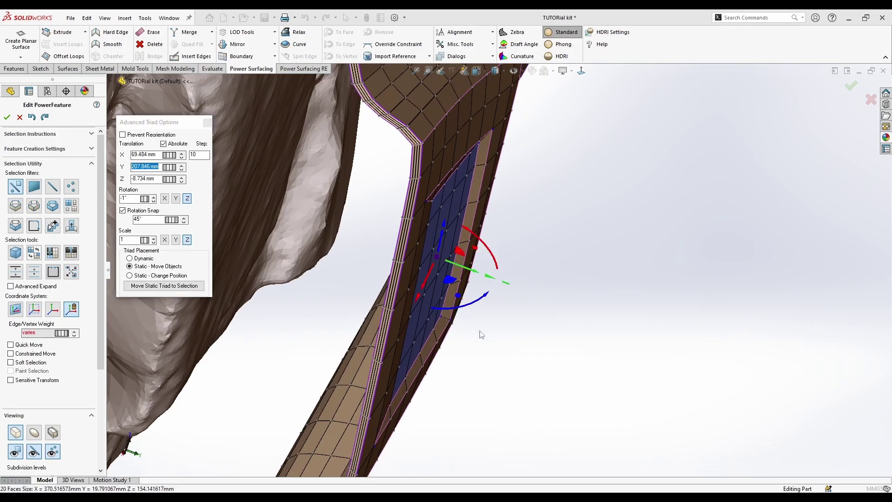
mouse_move(478, 332)
middle_down()
mouse_move(476, 348)
mouse_move(471, 333)
middle_up()
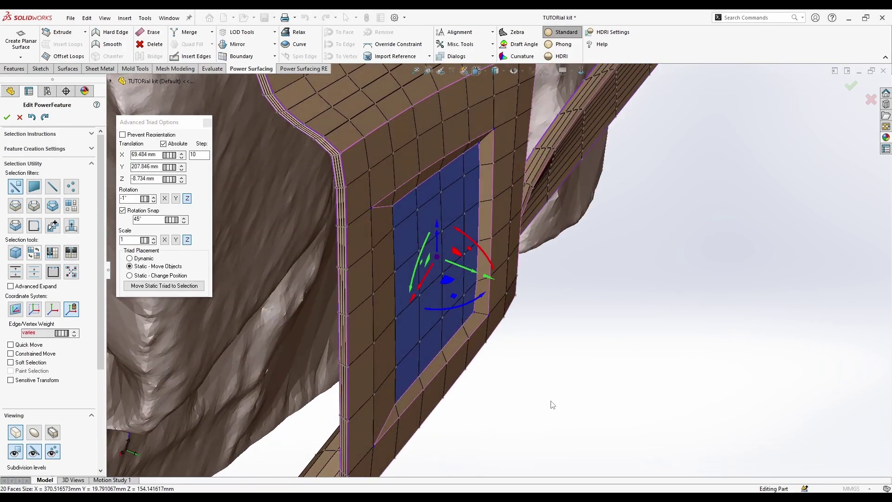
Restrict selection to faces and select a column of five faces on the panel's opposite side, behind the recess.
middle_drag(551, 401, 580, 374)
right_click(553, 324)
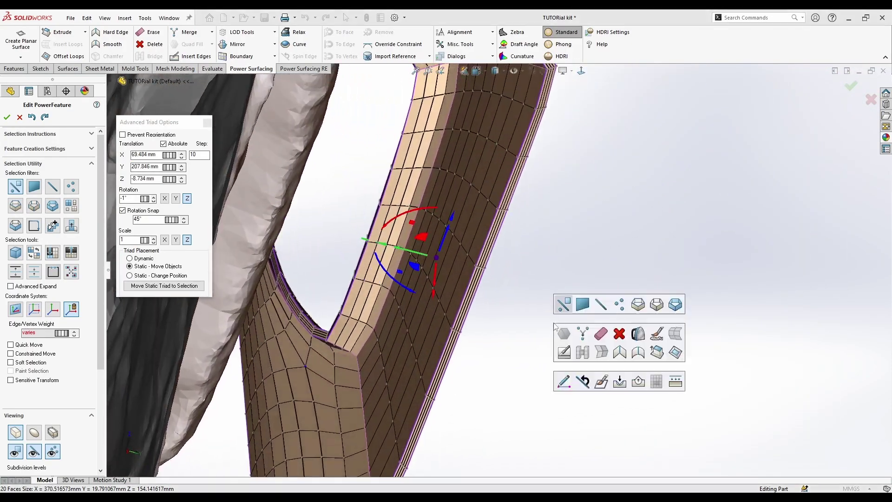
click(582, 304)
middle_drag(565, 298, 529, 291)
click(442, 153)
ctrl+click(423, 200)
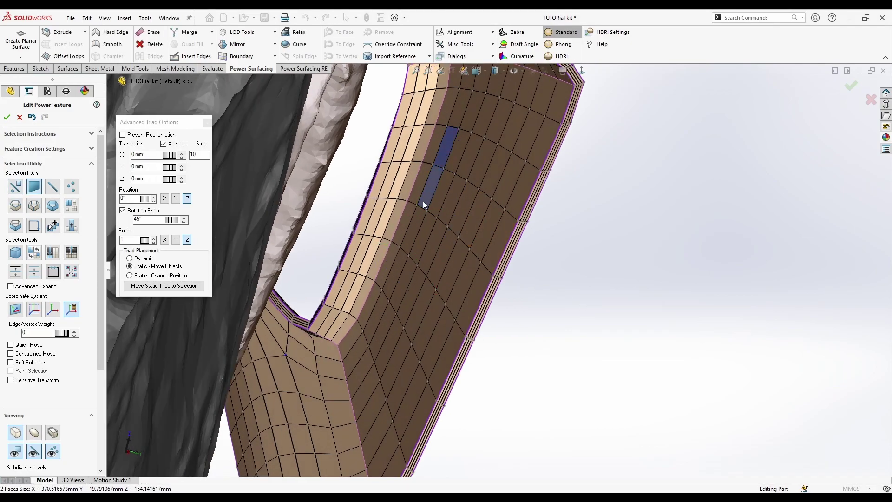
ctrl+click(409, 232)
ctrl+click(388, 274)
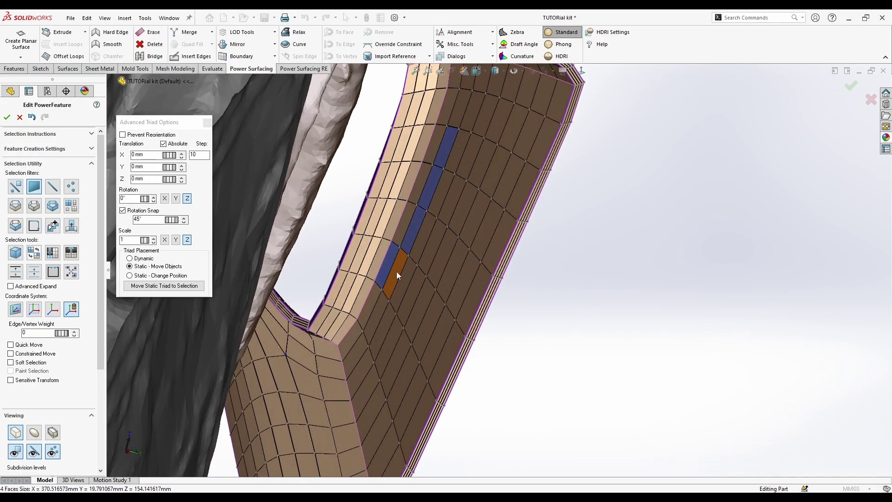
shift+double_click(380, 305)
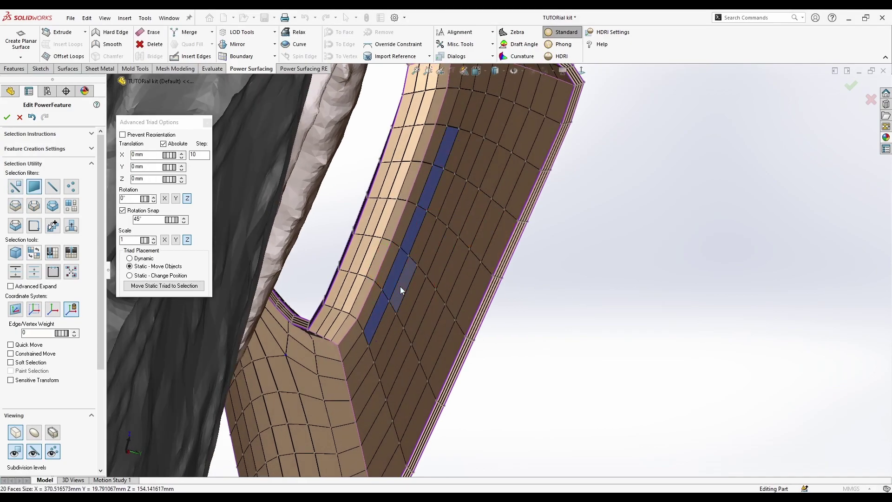
Extend the selection to a five-by-five block of faces behind the recess, undoing the accidental deselection along the way.
ctrl+click(436, 197)
ctrl+click(461, 154)
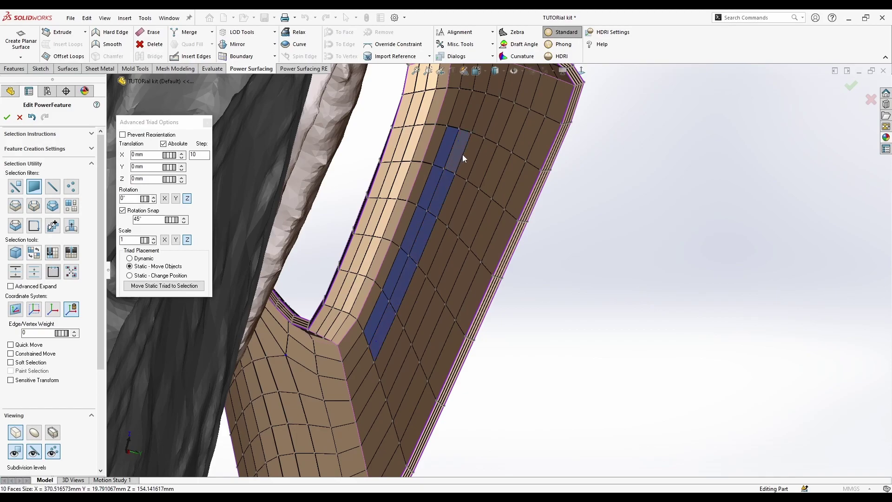
shift+click(390, 346)
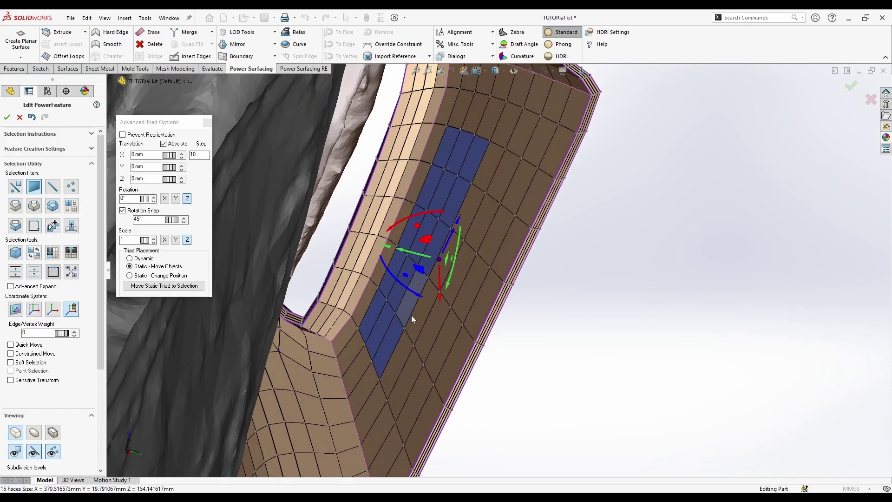
shift+click(473, 200)
middle_drag(473, 200, 402, 259)
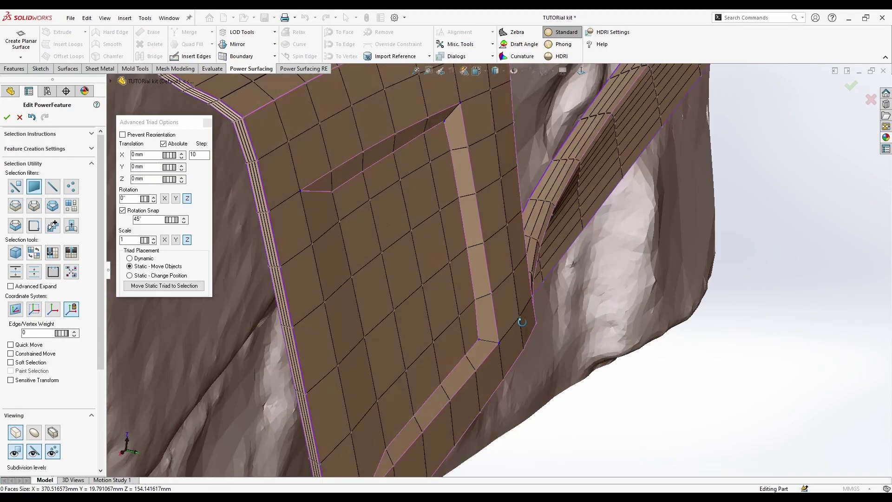
middle_drag(522, 321, 561, 309)
key(ctrl+z)
key(ctrl+z)
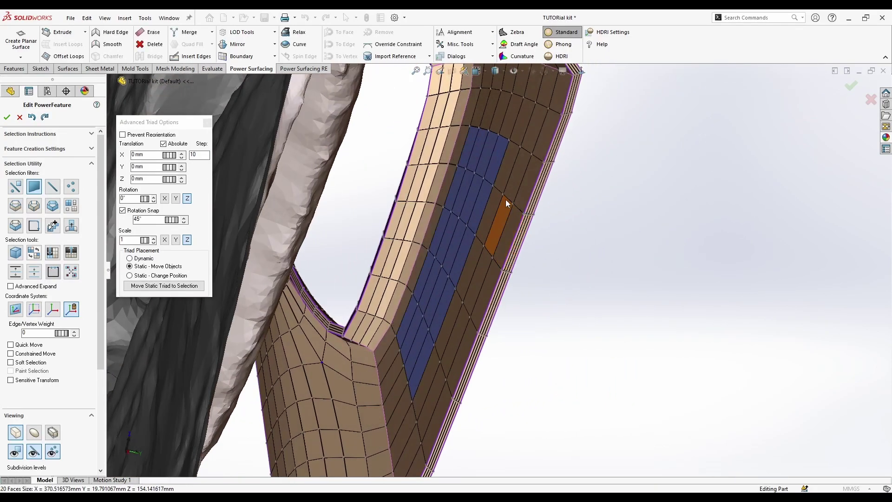
ctrl+click(427, 364)
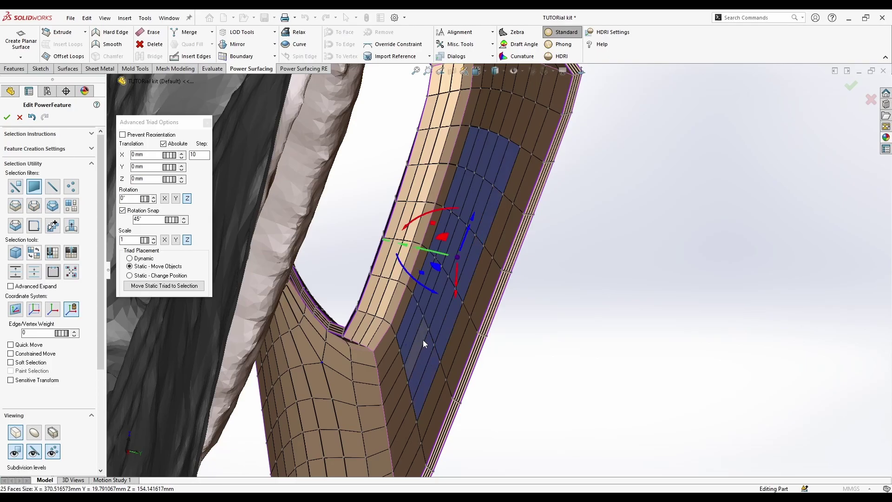
Move the selected faces behind the recess slightly along the triad's Y axis and clear the selection.
middle_drag(423, 339, 425, 274)
drag(413, 254, 407, 254)
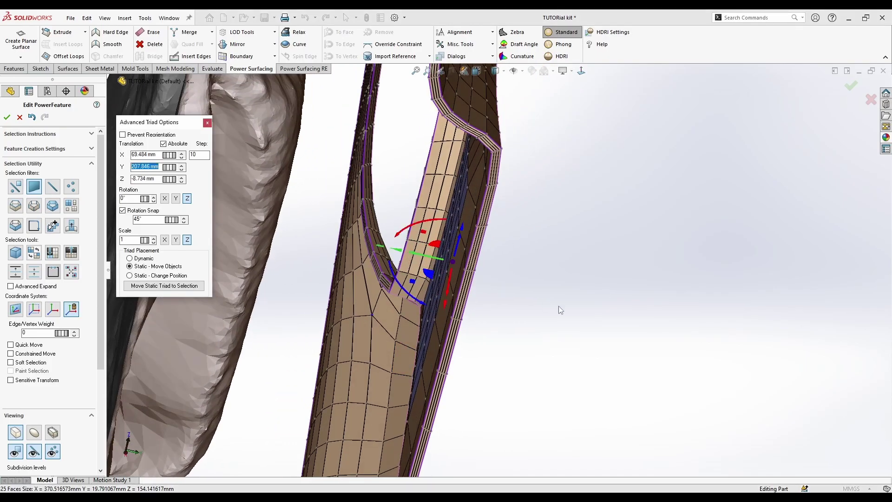
click(558, 305)
middle_drag(558, 305, 418, 302)
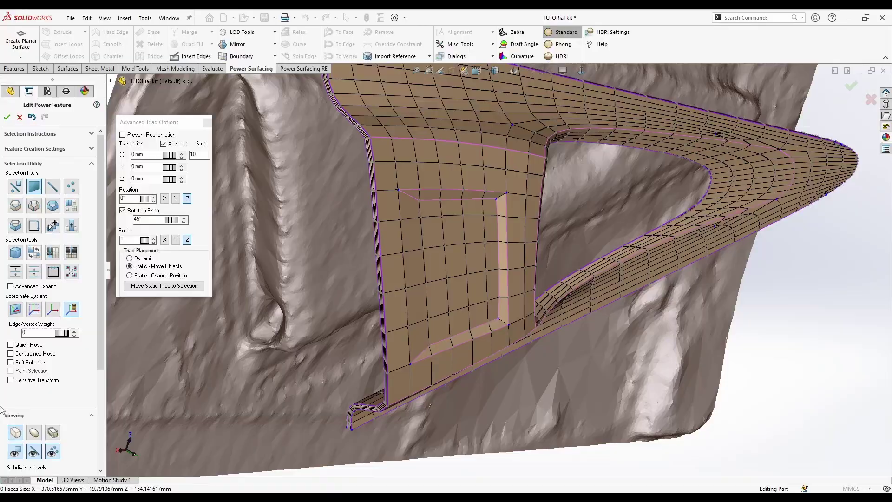
Switch to the smooth surface display, allow all selection types, and select the five recess wall faces nearest the window opening.
click(34, 432)
mouse_move(553, 363)
middle_down()
mouse_move(495, 403)
mouse_move(469, 372)
mouse_move(539, 344)
mouse_move(531, 339)
middle_up()
scroll(491, 256, down, 4)
right_click(510, 257)
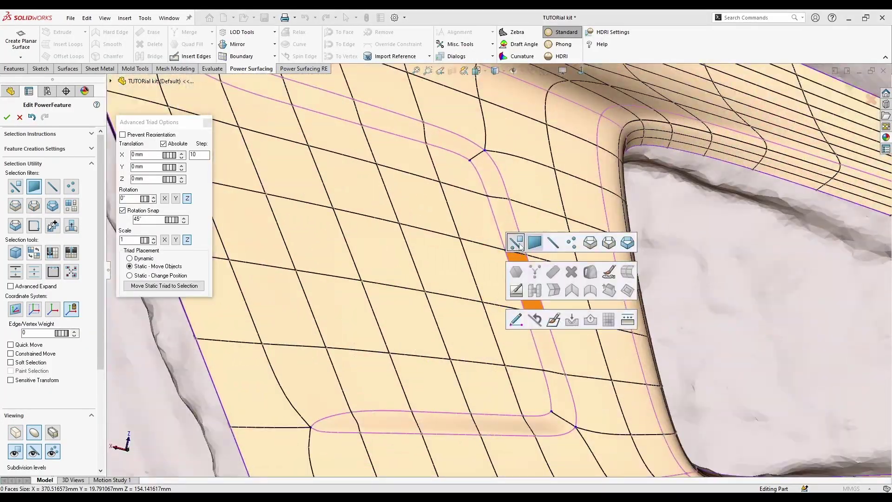
click(516, 243)
click(496, 184)
ctrl+click(513, 244)
ctrl+click(530, 289)
ctrl+click(539, 338)
ctrl+click(559, 398)
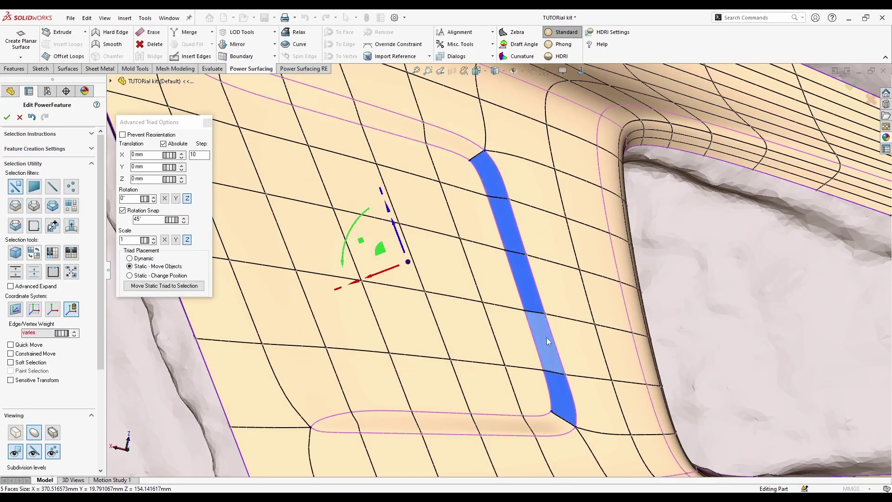
Set the triad placement to Dynamic and close the Advanced Triad Options.
middle_drag(547, 337, 542, 308)
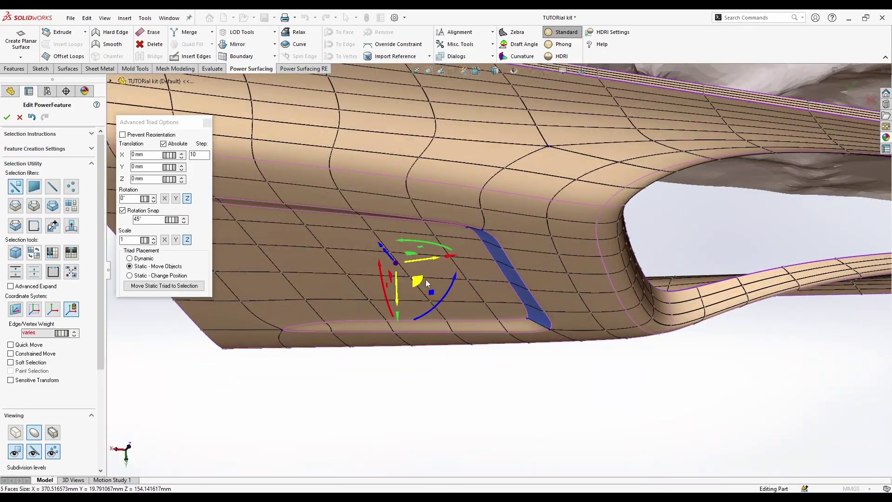
middle_drag(464, 343, 420, 300)
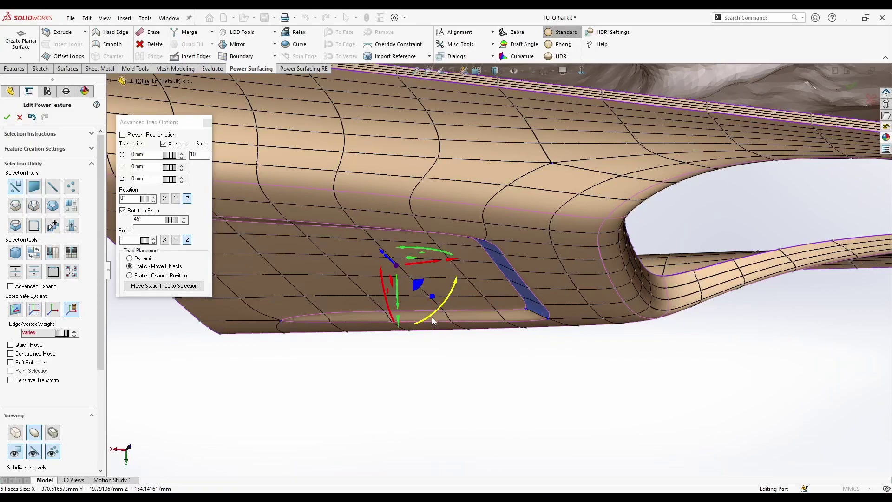
click(130, 259)
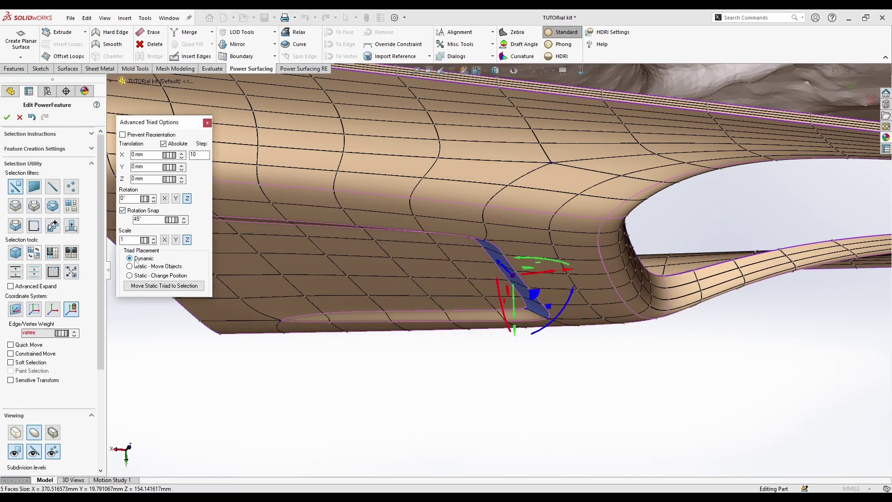
click(207, 123)
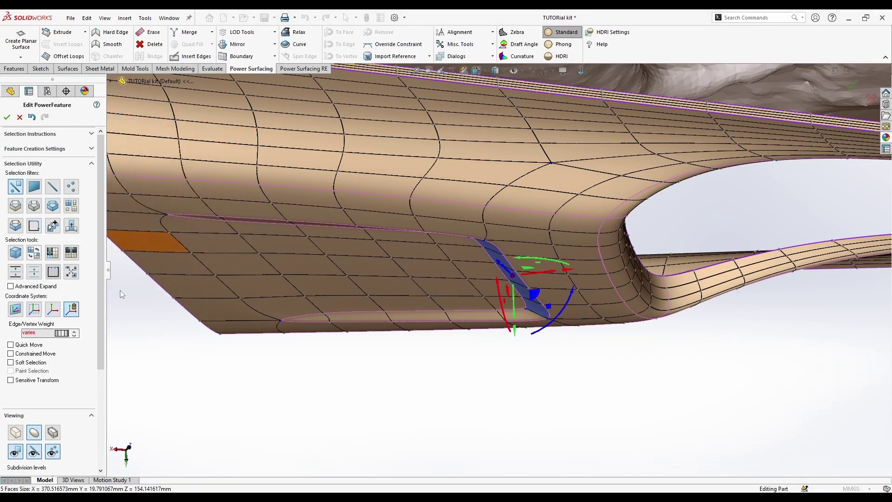
Switch the triad from locked placement to its earlier coordinate system and slide the selected recess wall toward the window opening.
middle_drag(402, 421, 414, 404)
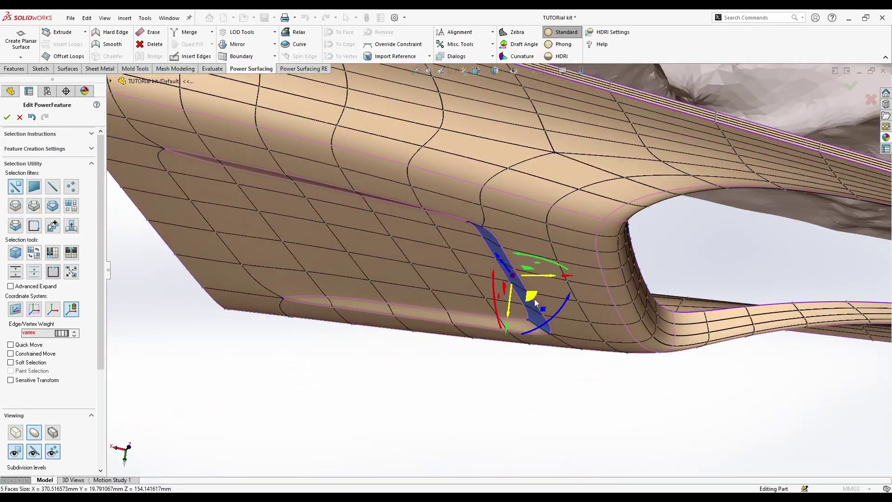
click(53, 309)
middle_drag(507, 390, 519, 378)
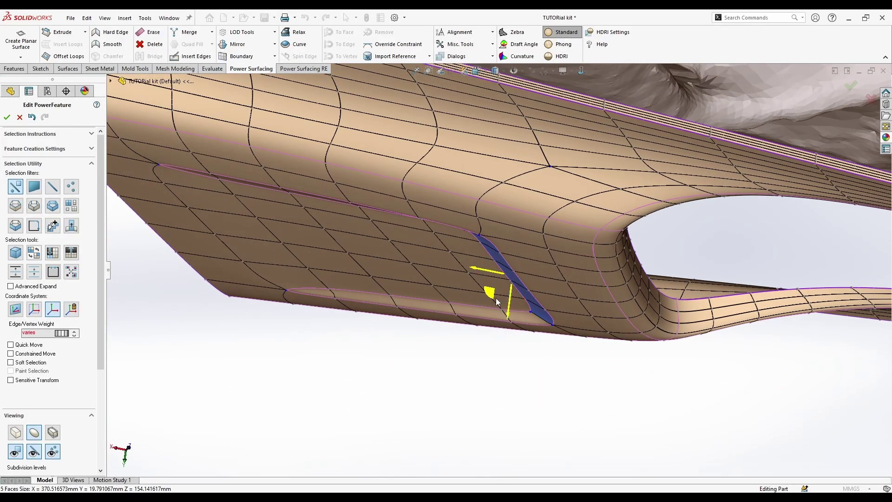
drag(496, 301, 525, 306)
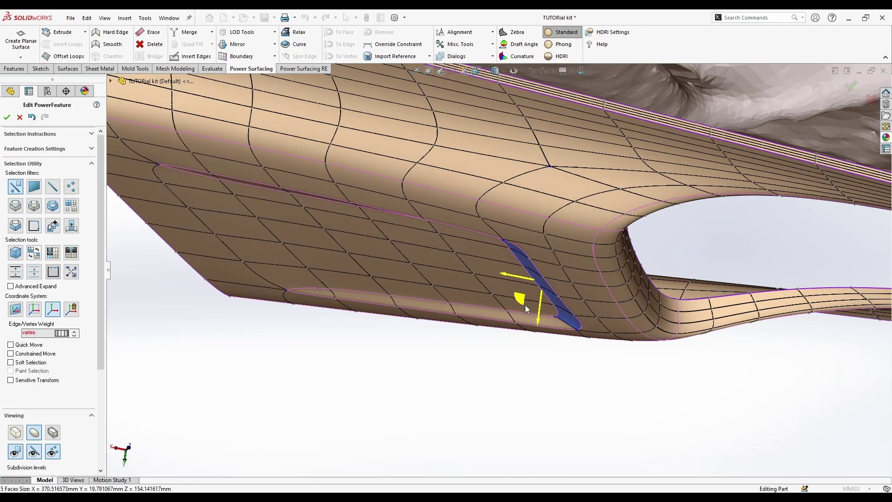
Undo the last move of the recess wall, shift its five faces slightly along the triad's Y axis, and clear the selection.
middle_drag(525, 305, 651, 414)
key(ctrl+z)
middle_drag(595, 348, 559, 283)
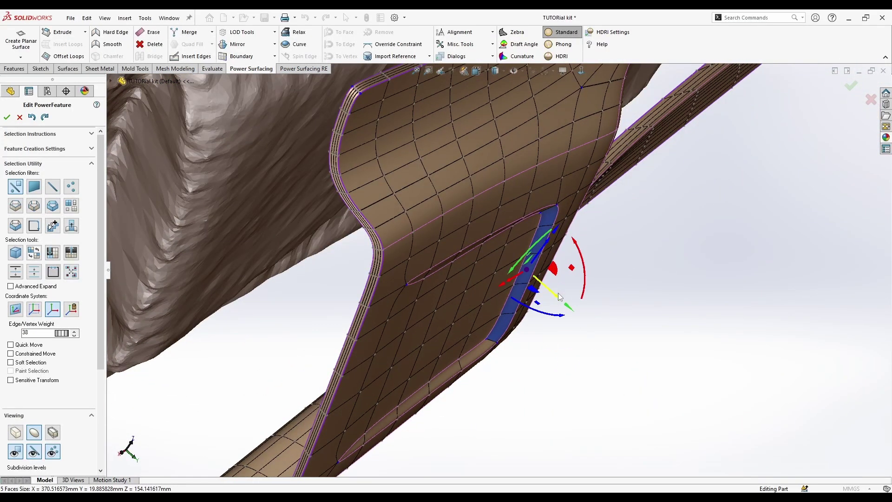
drag(558, 294, 556, 291)
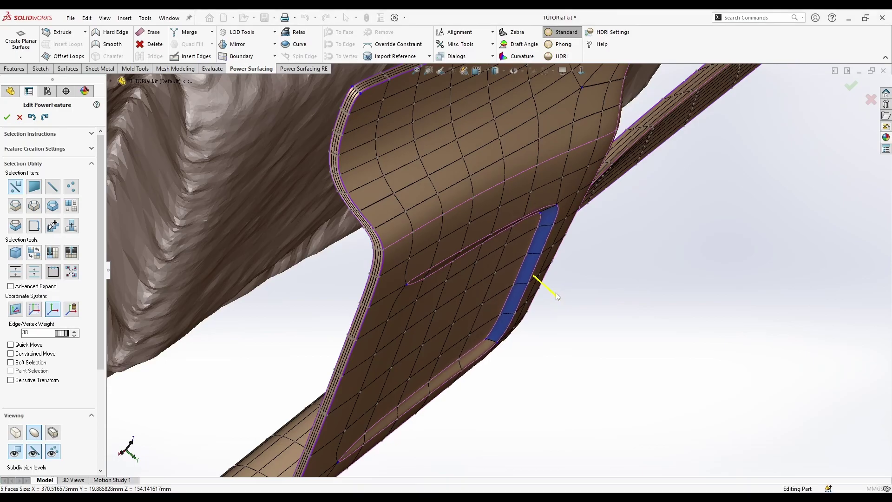
click(634, 389)
Switch the surface shading to HDRI and check the material colour in the HDRI Settings.
middle_drag(634, 388, 569, 185)
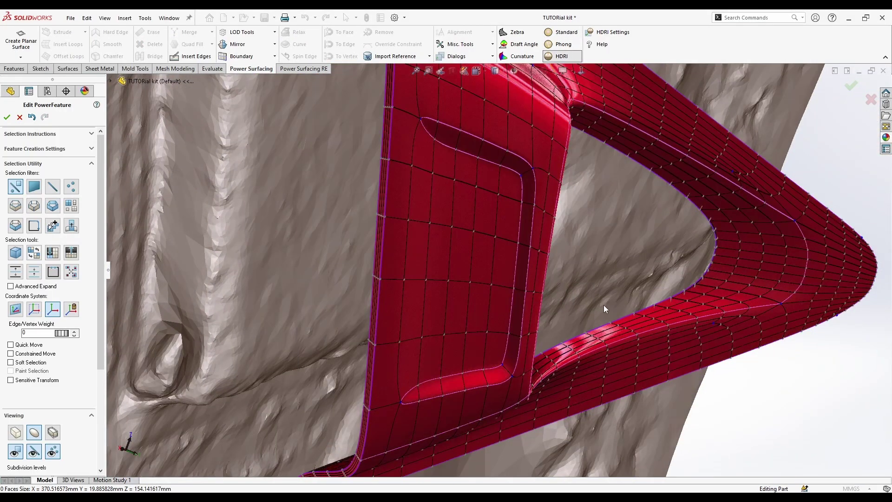
middle_drag(604, 305, 589, 303)
scroll(649, 273, up, 3)
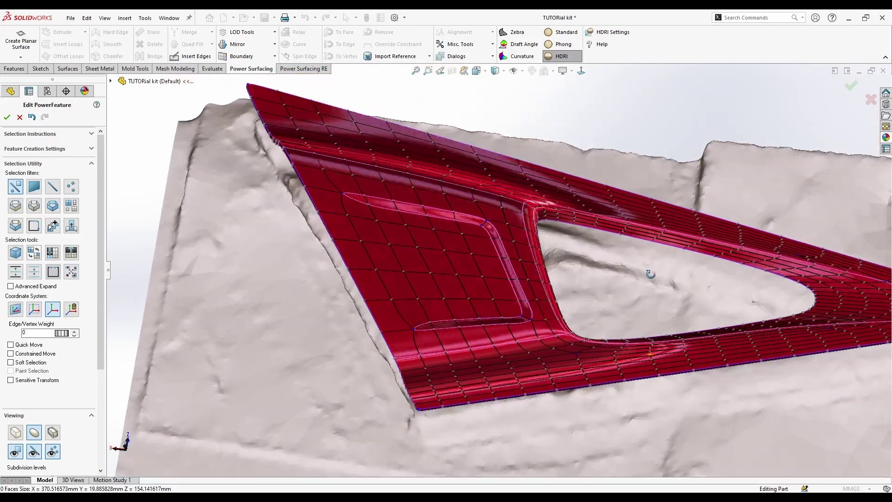
scroll(680, 255, down, 1)
middle_drag(679, 255, 660, 242)
click(601, 32)
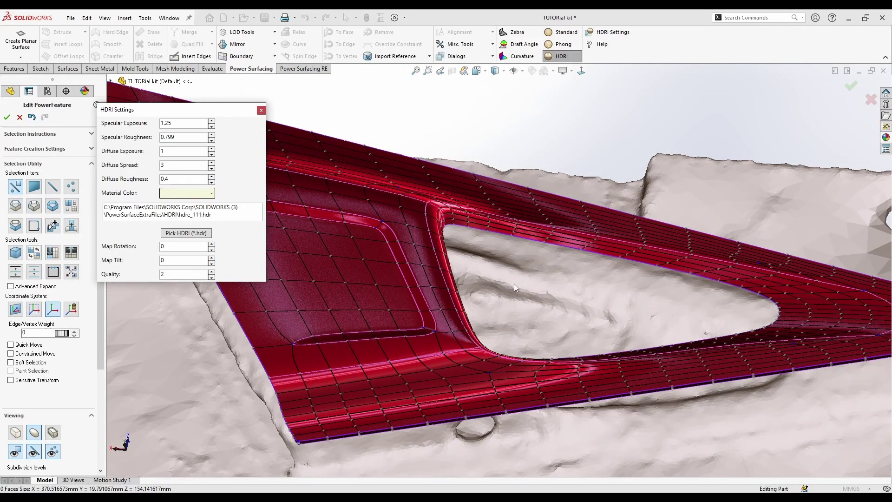
click(187, 193)
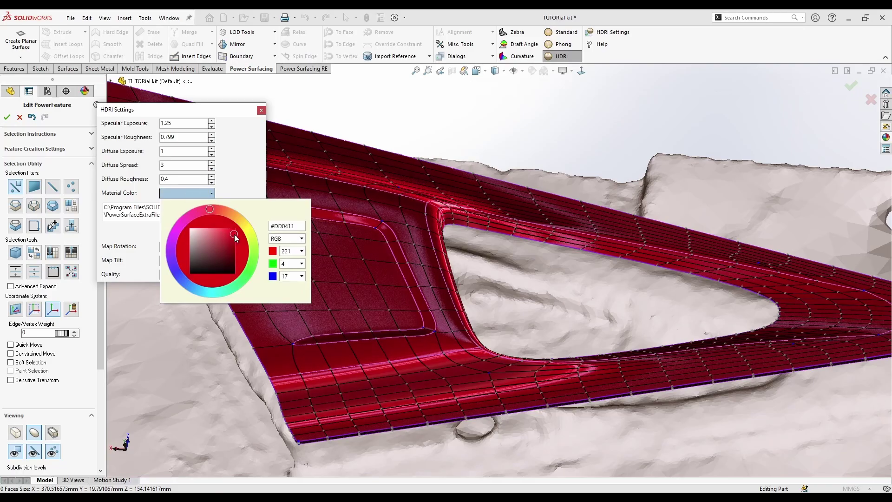
click(248, 174)
click(262, 110)
Try moving the vertex at the recess's upper tip along the triad's Y axis, undo it, and try small vertex weights.
middle_drag(535, 326, 607, 409)
scroll(310, 171, down, 5)
scroll(421, 249, up, 2)
middle_drag(470, 309, 502, 371)
scroll(514, 374, down, 2)
scroll(509, 299, up, 3)
scroll(441, 156, down, 4)
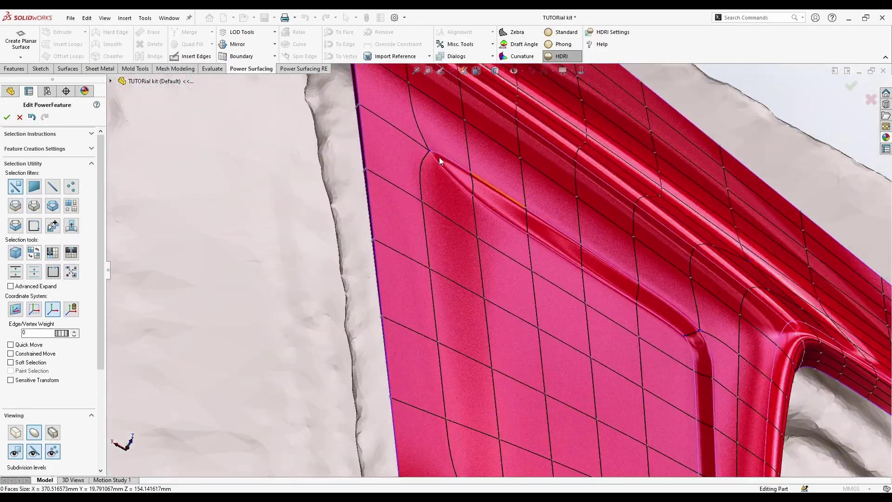
click(431, 155)
mouse_move(458, 256)
middle_down()
mouse_move(466, 232)
mouse_move(484, 284)
mouse_move(484, 232)
middle_up()
scroll(488, 194, down, 4)
middle_drag(488, 198, 505, 322)
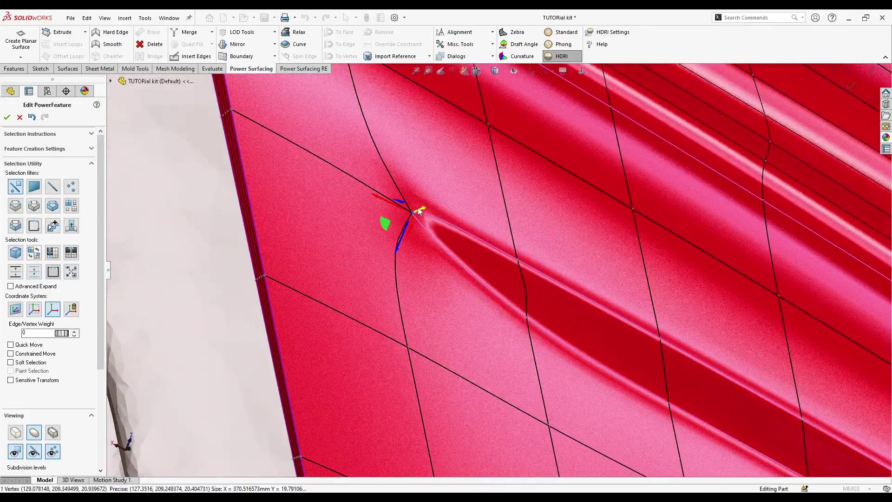
drag(418, 209, 426, 214)
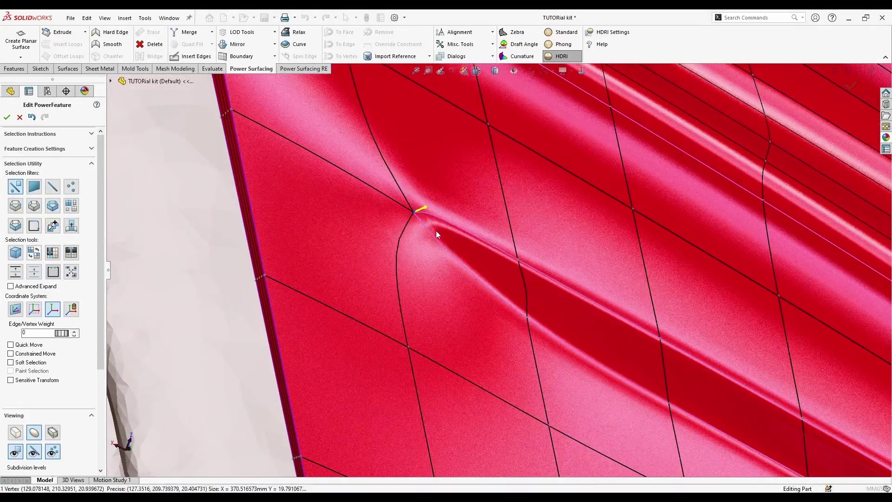
key(ctrl+z)
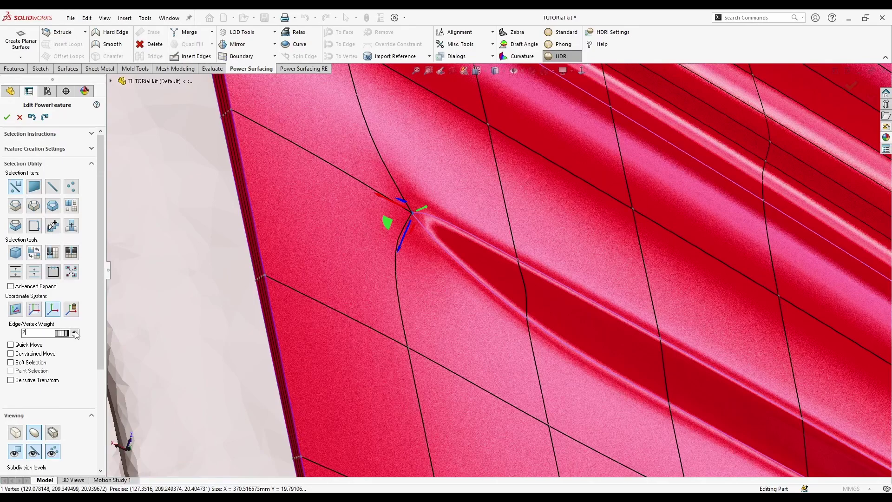
key(ctrl+z)
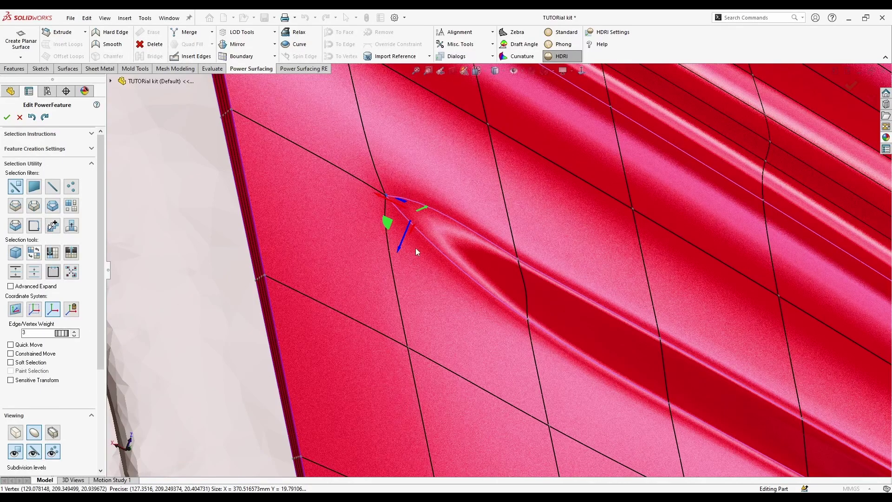
Clear the selection, reselect the vertex at the recess's upper tip, and set its weight to 1.
mouse_move(422, 303)
middle_down()
mouse_move(400, 274)
mouse_move(407, 302)
middle_up()
scroll(408, 302, up, 3)
scroll(408, 302, up, 4)
click(324, 330)
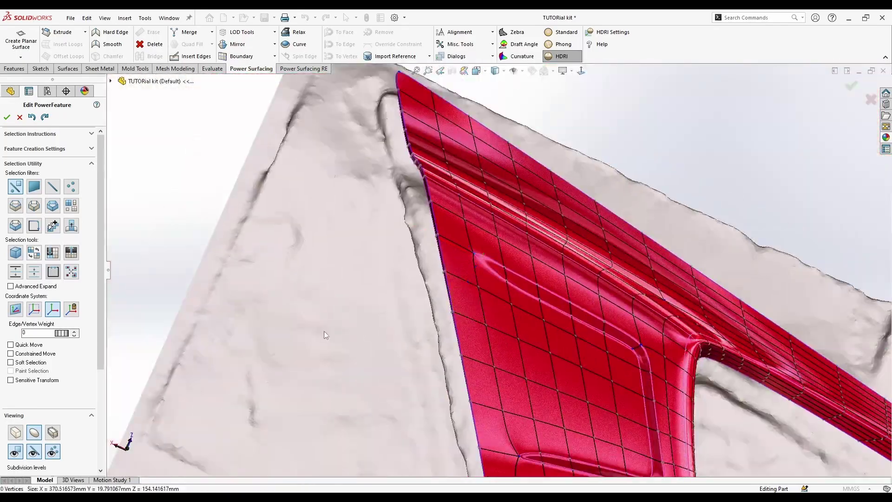
middle_drag(325, 330, 351, 330)
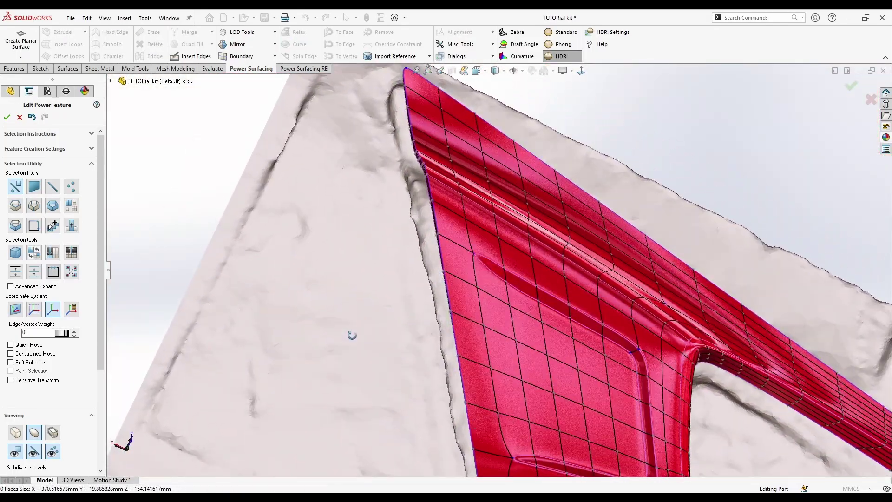
scroll(486, 264, down, 5)
click(467, 247)
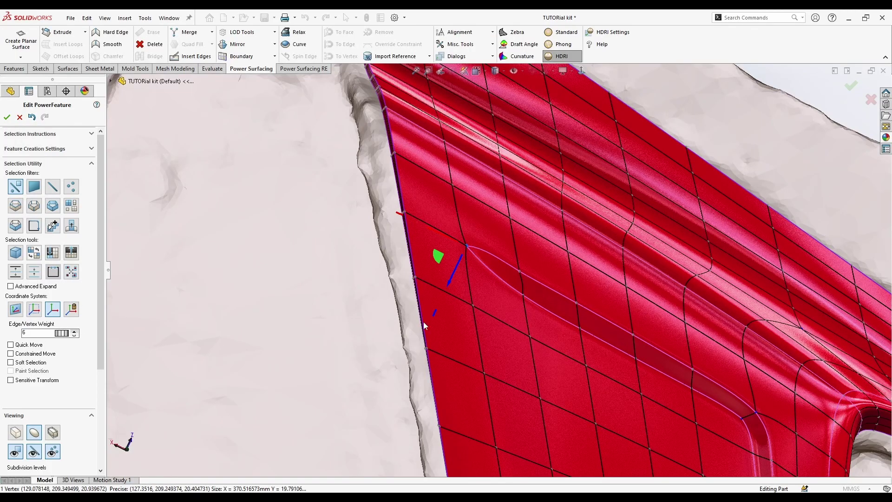
middle_drag(454, 334, 492, 284)
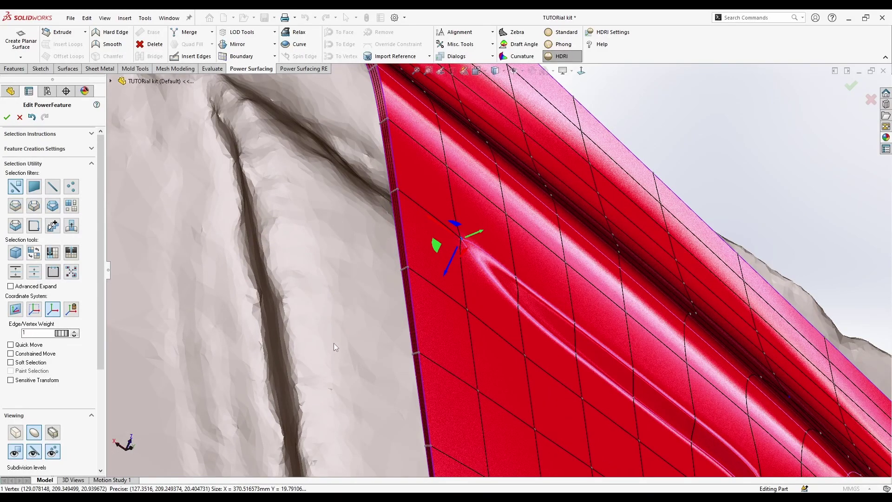
Turn on Constrained Move and slide the recess's upper tip vertex slightly along the triad's Z axis.
middle_drag(315, 334, 317, 330)
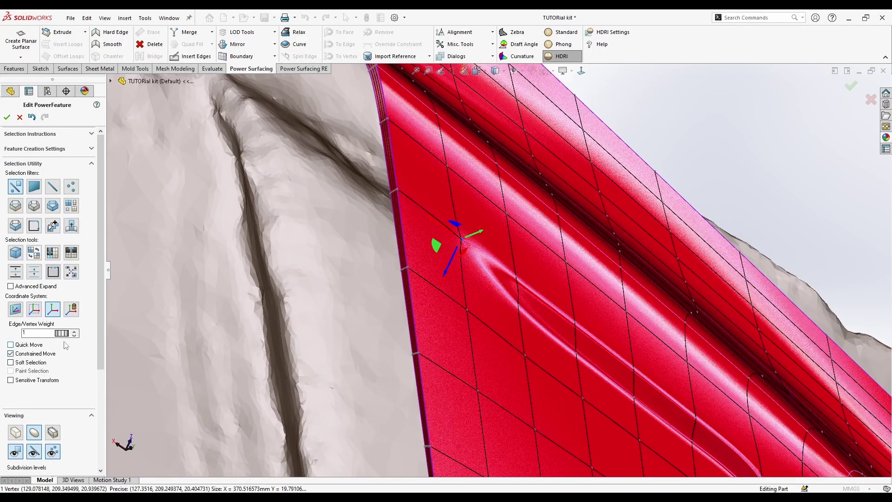
drag(449, 267, 450, 281)
click(347, 343)
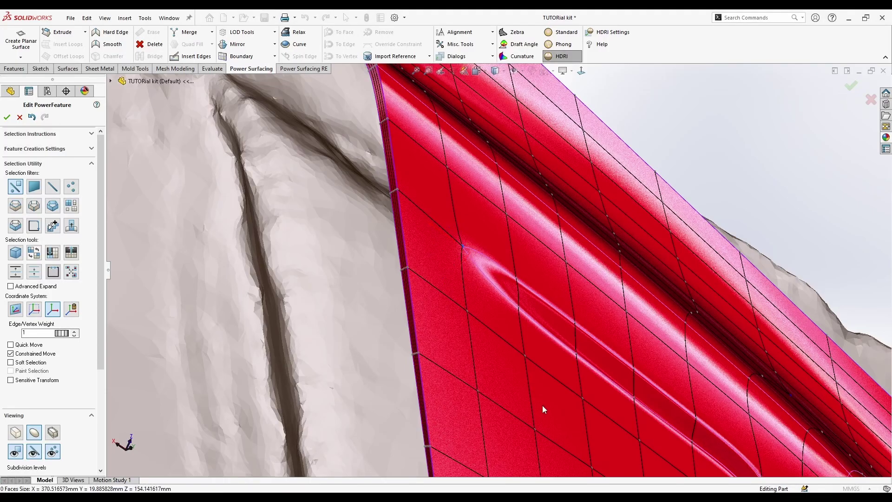
Set the weight of the edge between the recess's lower tip and the panel's outer border to 2 and deselect it.
middle_drag(542, 405, 506, 406)
scroll(502, 408, down, 7)
click(442, 340)
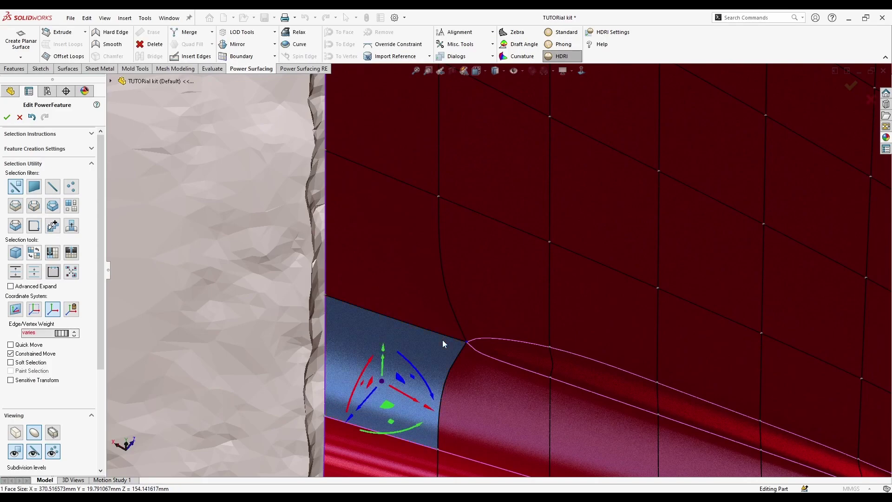
click(447, 334)
middle_drag(447, 334, 457, 385)
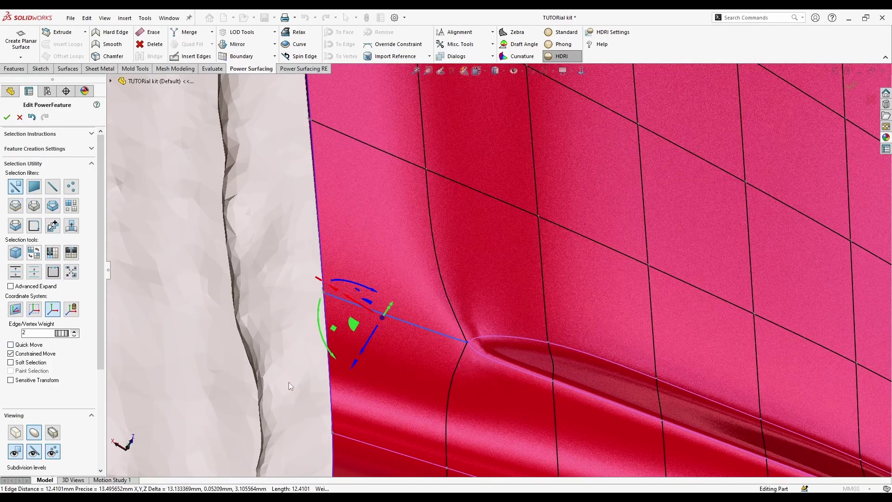
click(233, 370)
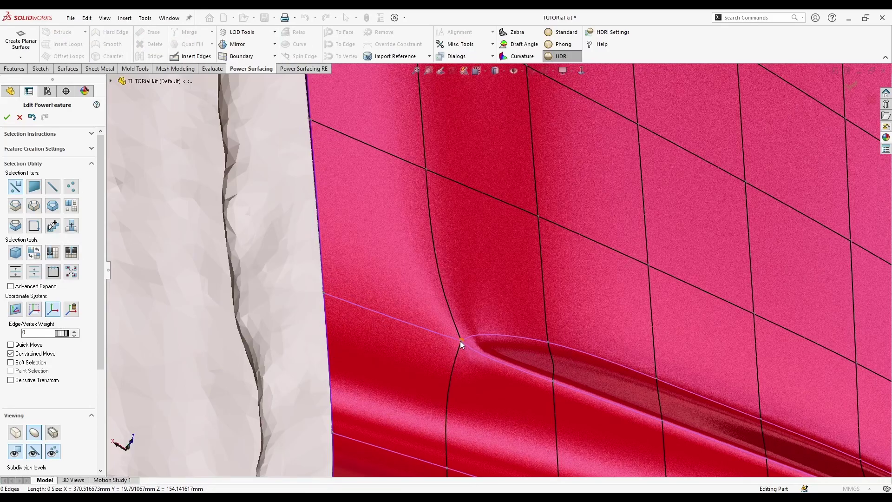
Try weight 5 on the recess's lower tip vertex and 6 on its adjoining outer edge, then restore the edge weight to 2.
click(461, 342)
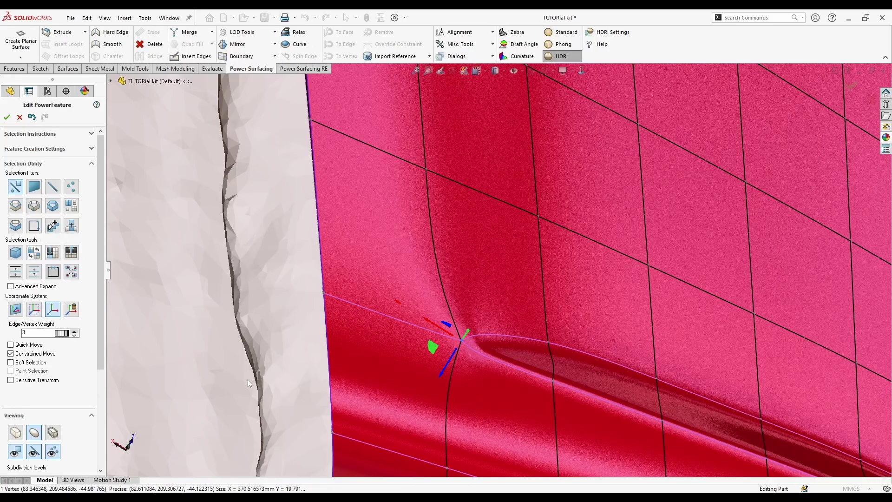
middle_drag(245, 377, 244, 388)
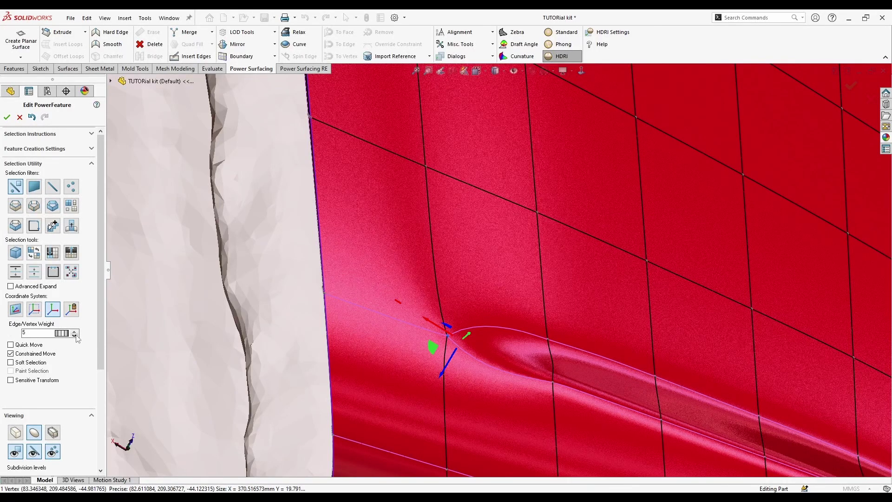
click(417, 328)
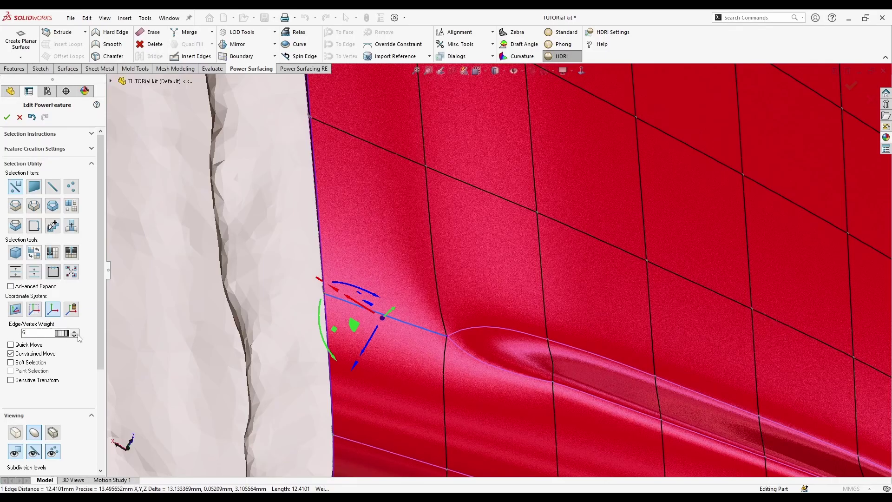
middle_drag(370, 384, 391, 381)
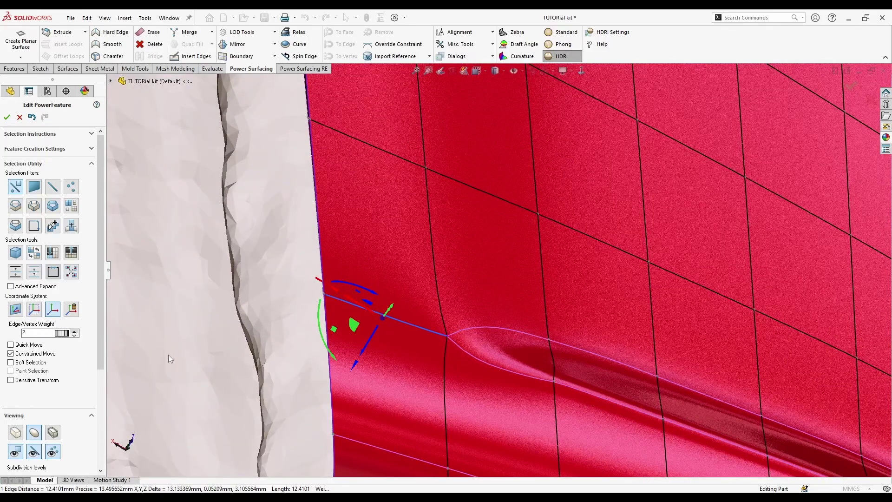
click(168, 355)
middle_drag(168, 355, 189, 358)
Set the weight of the recess's lower tip vertex to 23 and slide it slightly toward the flat face along the triad's Z axis.
click(457, 322)
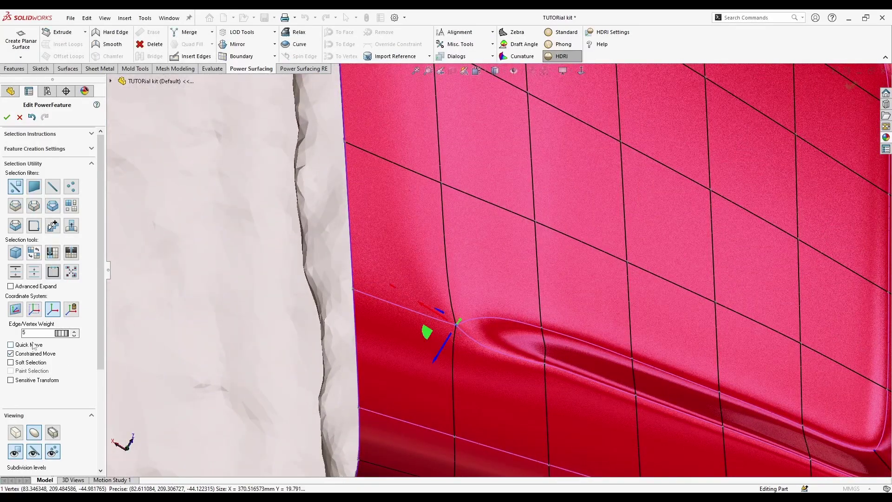
click(74, 336)
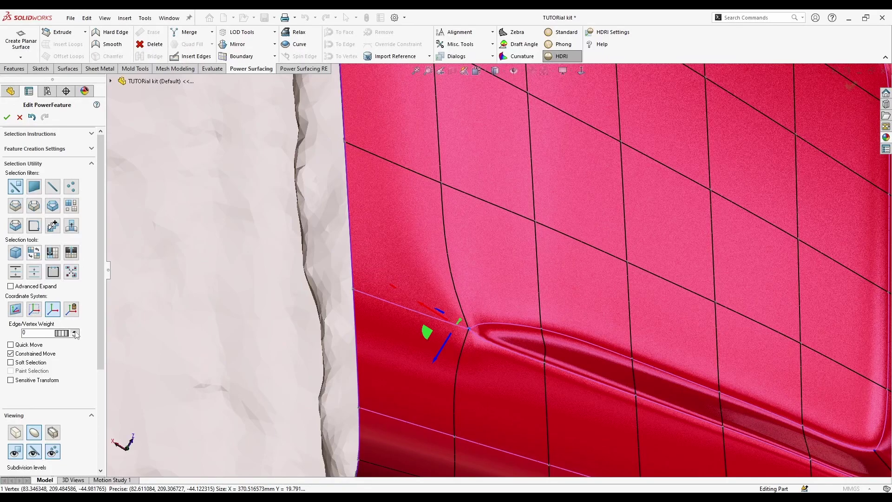
click(76, 332)
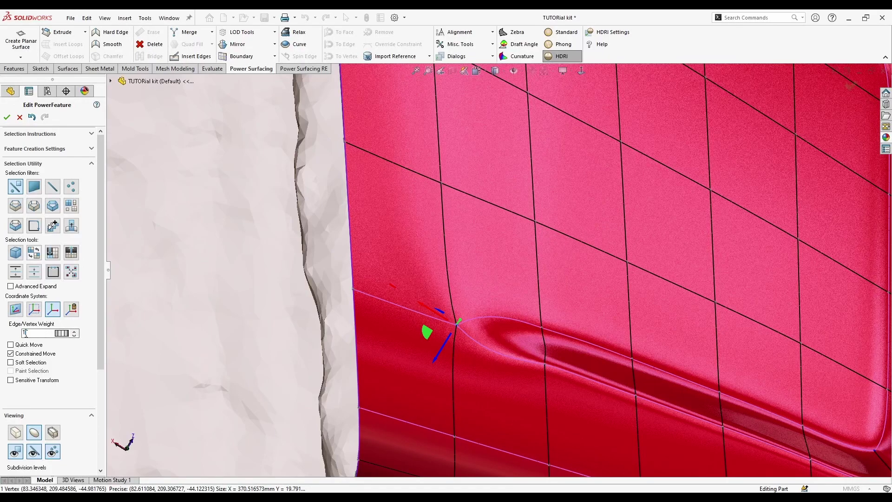
click(75, 335)
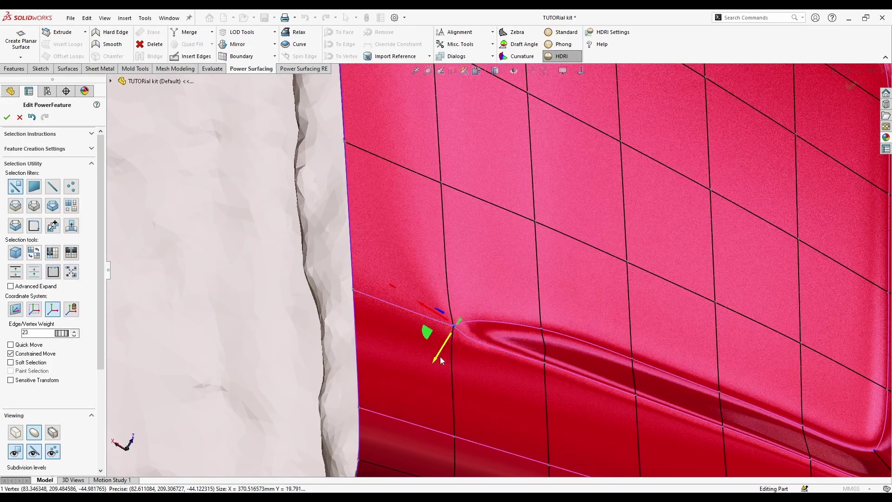
drag(436, 359, 450, 346)
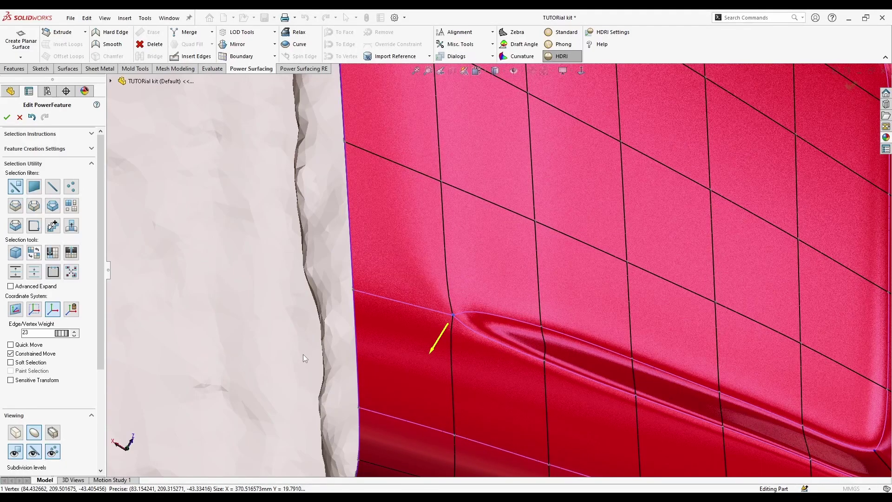
Clear the selection and examine the recess ends and surrounding panel curvature from several angles in HDRI shading.
middle_drag(302, 354, 657, 289)
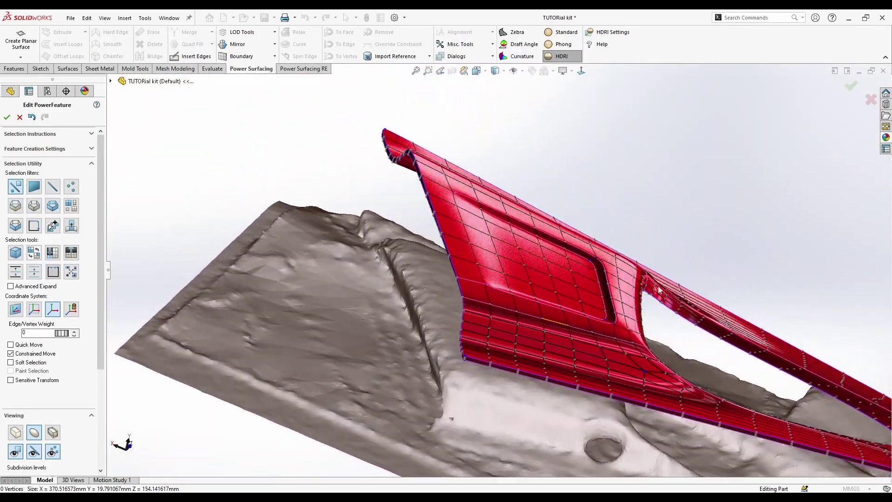
scroll(525, 251, down, 2)
mouse_move(522, 266)
middle_down()
mouse_move(510, 261)
mouse_move(518, 279)
middle_up()
scroll(588, 345, down, 3)
middle_drag(588, 346, 643, 369)
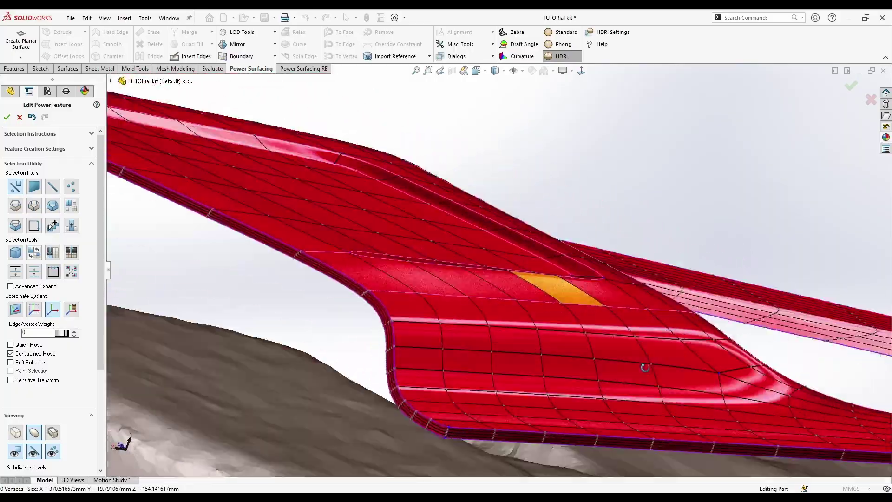
scroll(434, 267, up, 4)
middle_drag(419, 260, 456, 294)
middle_drag(534, 335, 412, 252)
scroll(467, 260, down, 5)
middle_drag(599, 272, 598, 337)
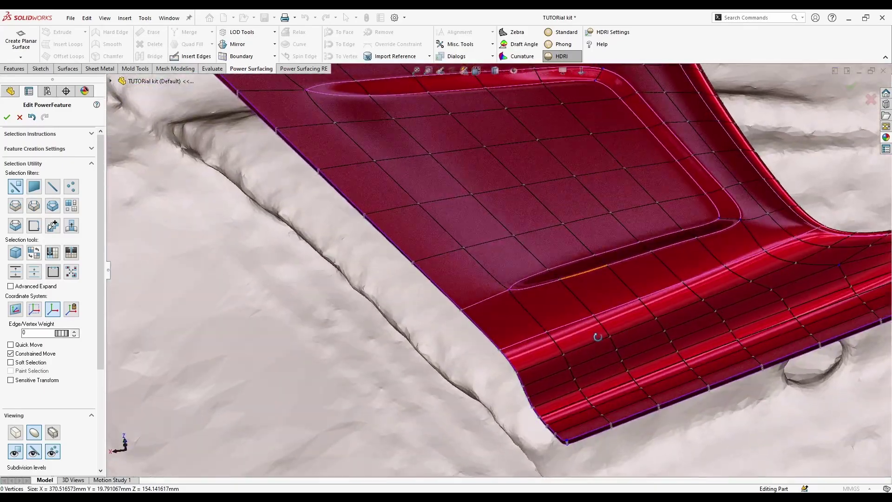
Select the nine central faces of the flat area inside the recess and move them slightly with Constrained Move off.
click(513, 216)
ctrl+click(496, 176)
ctrl+click(453, 135)
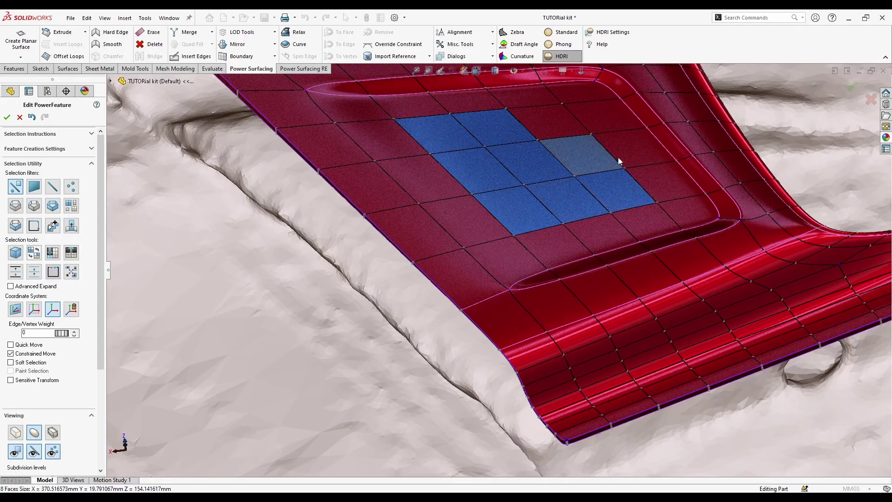
middle_drag(575, 163, 522, 219)
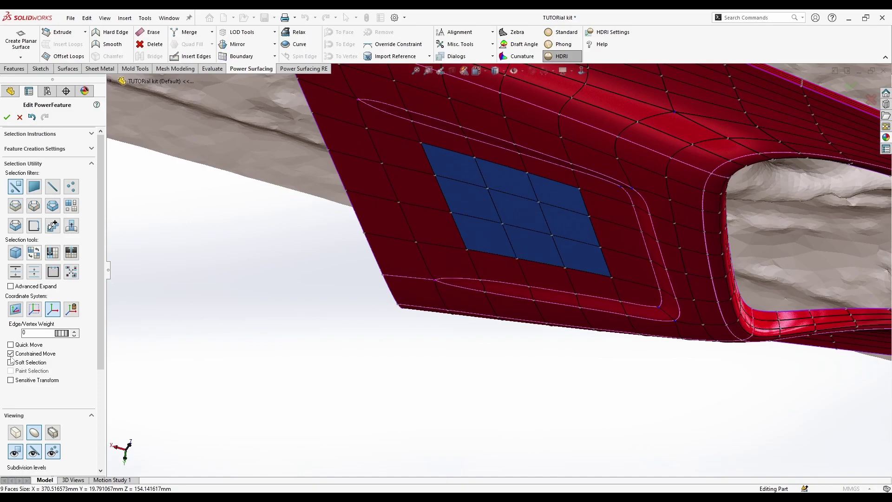
scroll(527, 230, down, 2)
drag(515, 241, 519, 242)
click(501, 373)
middle_drag(500, 373, 689, 327)
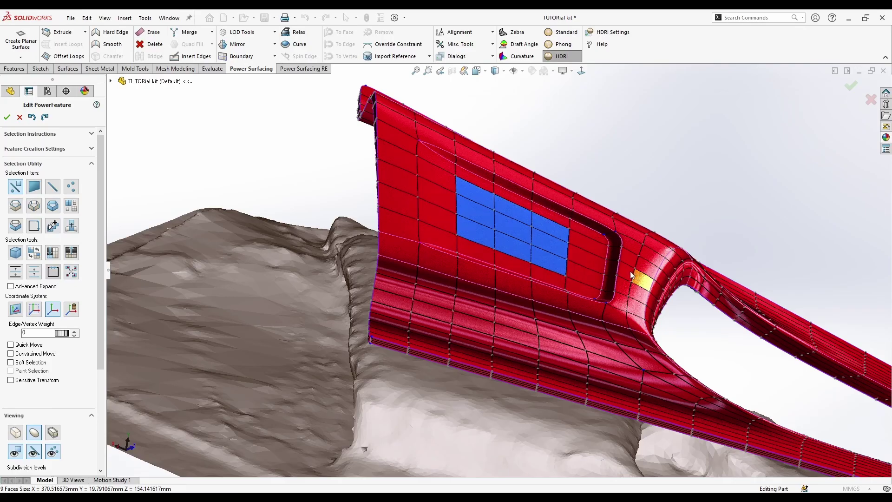
Clear the face selection and examine the flat area and U-shaped recess from several angles in HDRI shading.
scroll(526, 213, up, 5)
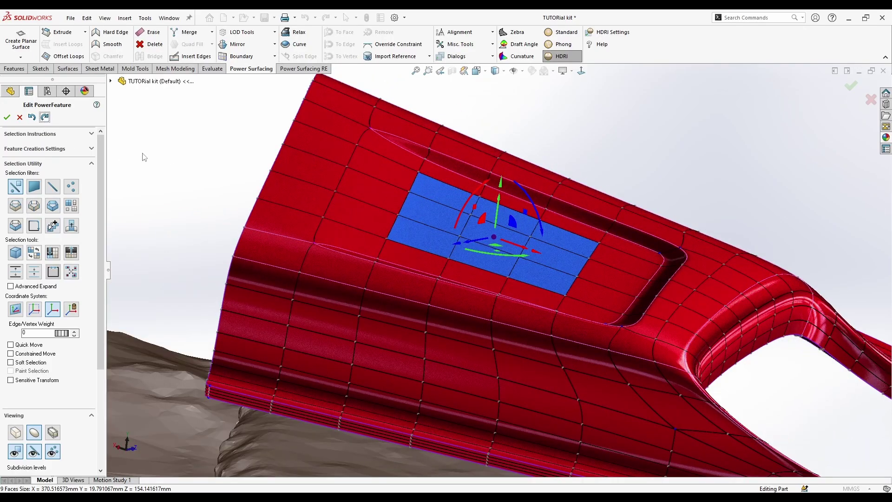
middle_drag(252, 220, 628, 356)
key(Escape)
scroll(641, 274, up, 3)
scroll(619, 292, down, 3)
middle_drag(593, 257, 578, 251)
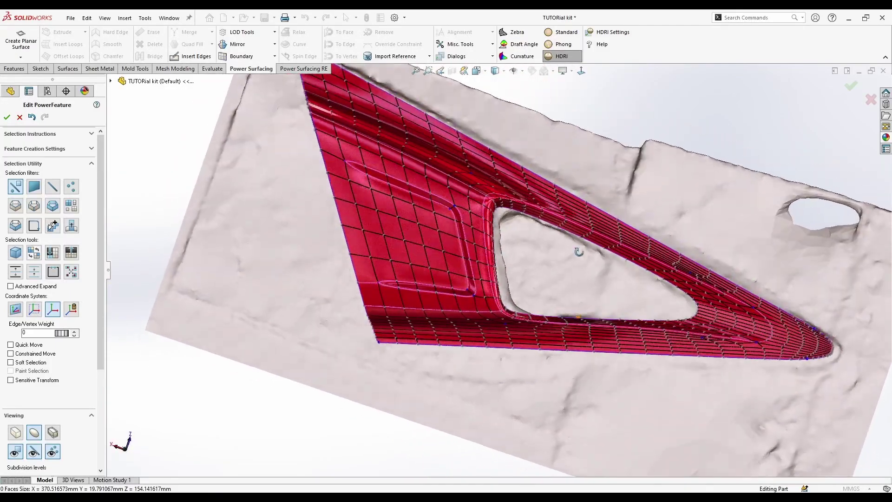
scroll(456, 240, up, 2)
middle_drag(455, 230, 459, 250)
scroll(437, 226, up, 5)
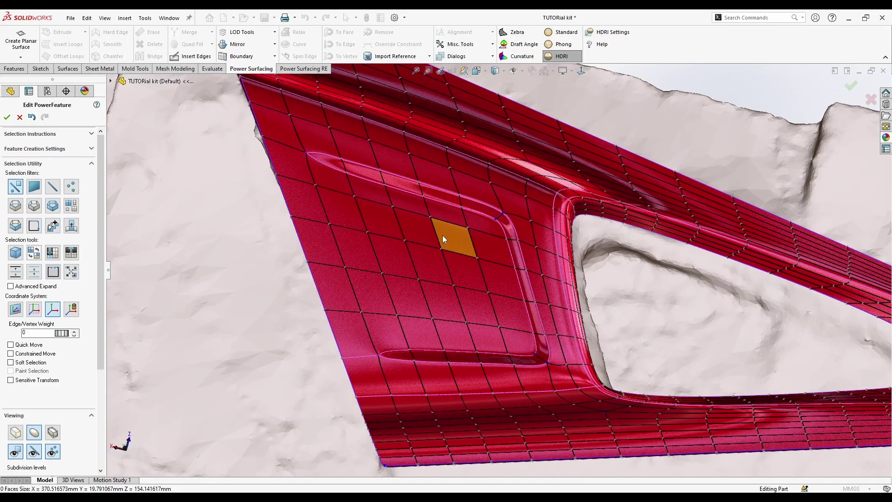
Display the unsmoothed control cage and reposition the recess's lower inner corner vertex with Constrained Move on.
click(18, 431)
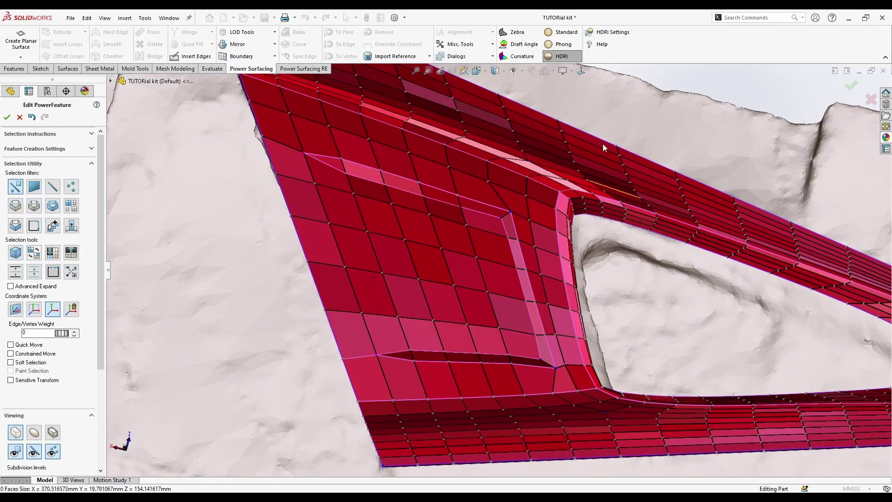
scroll(545, 319, up, 5)
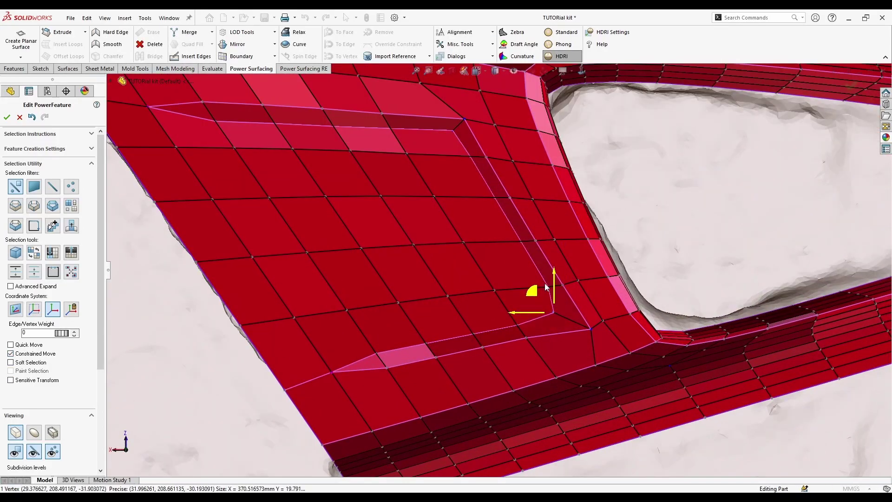
scroll(553, 303, up, 3)
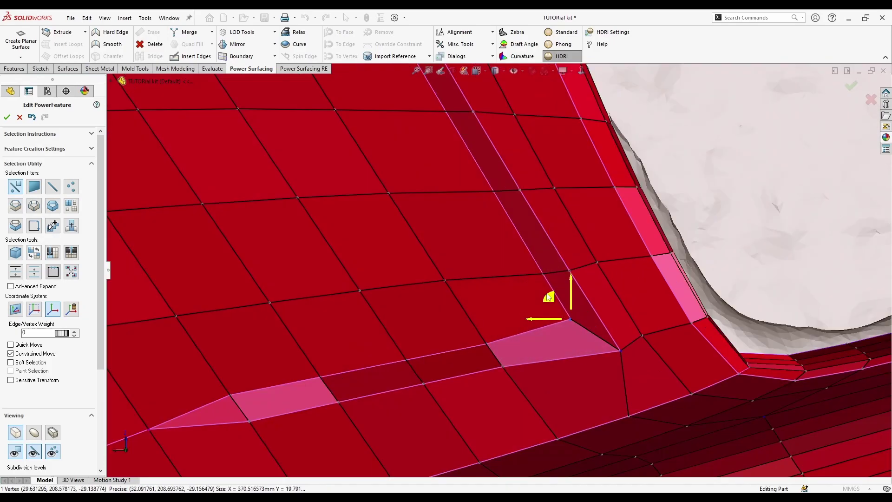
scroll(541, 293, down, 4)
scroll(454, 139, up, 3)
Shift the recess's upper inner corner vertex slightly away from the window opening within the triad's XZ plane.
click(434, 155)
click(439, 152)
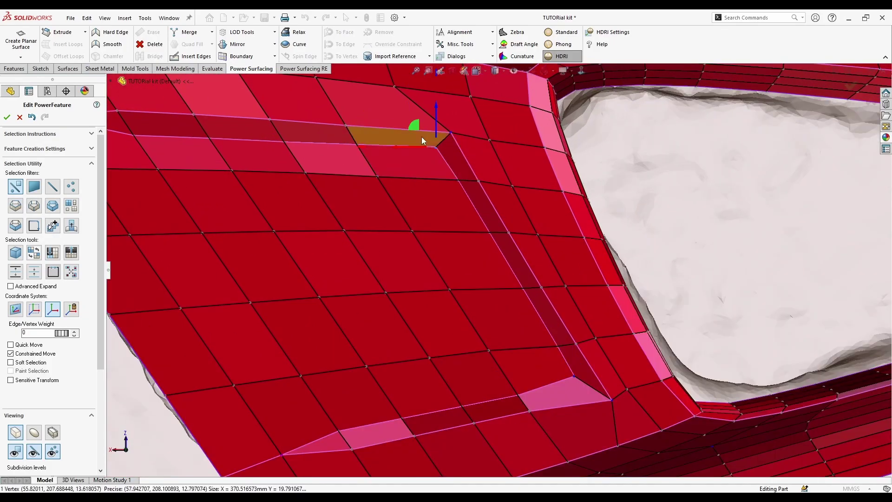
scroll(414, 136, up, 3)
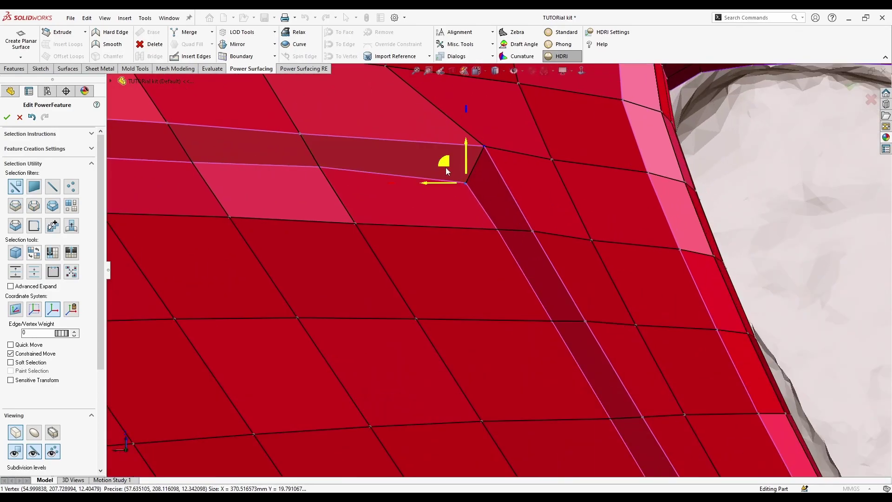
drag(434, 164, 425, 161)
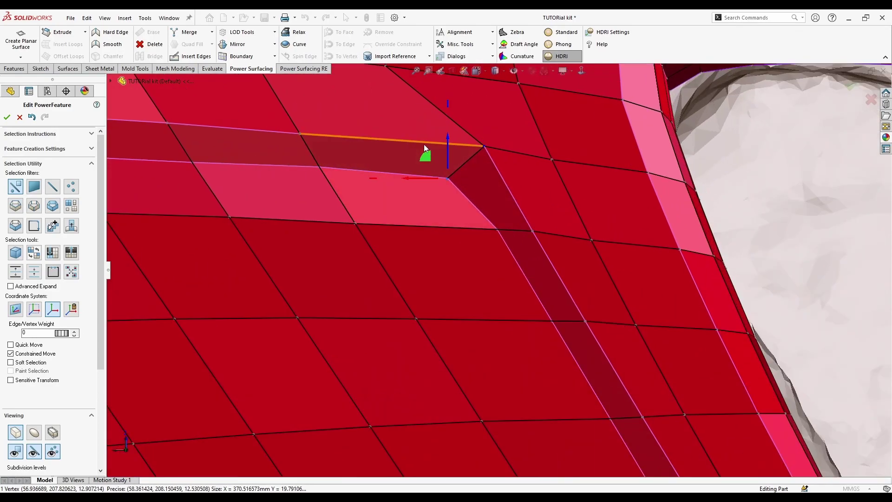
scroll(500, 268, down, 4)
scroll(505, 271, down, 3)
scroll(519, 295, up, 2)
Select the four inner edges of the recess's connecting leg and shift them slightly away from the window opening.
click(500, 262)
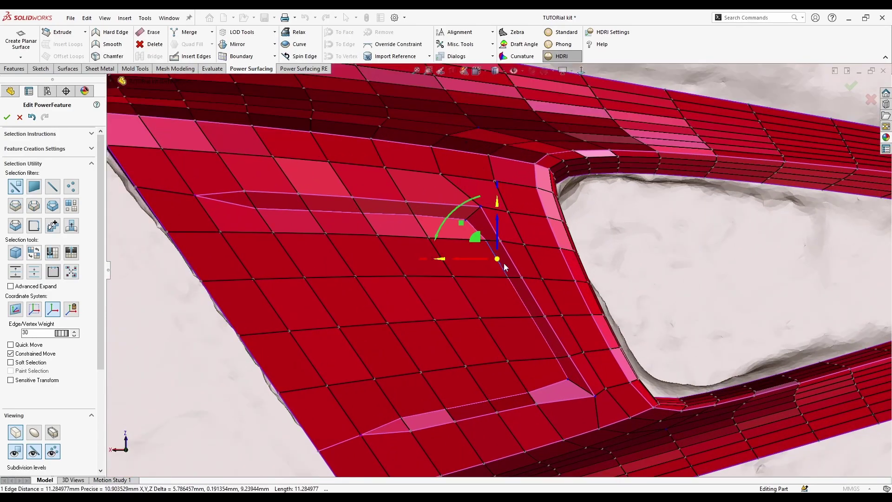
ctrl+click(522, 303)
ctrl+click(539, 333)
ctrl+click(559, 363)
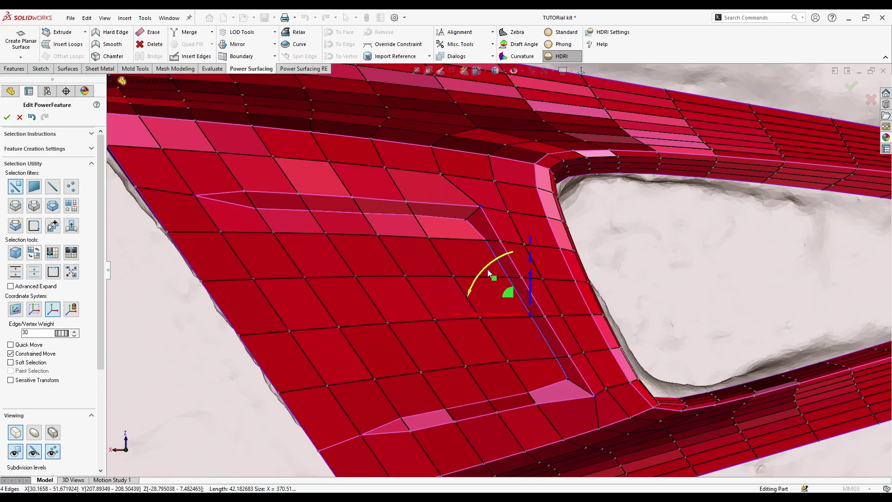
drag(498, 317, 490, 320)
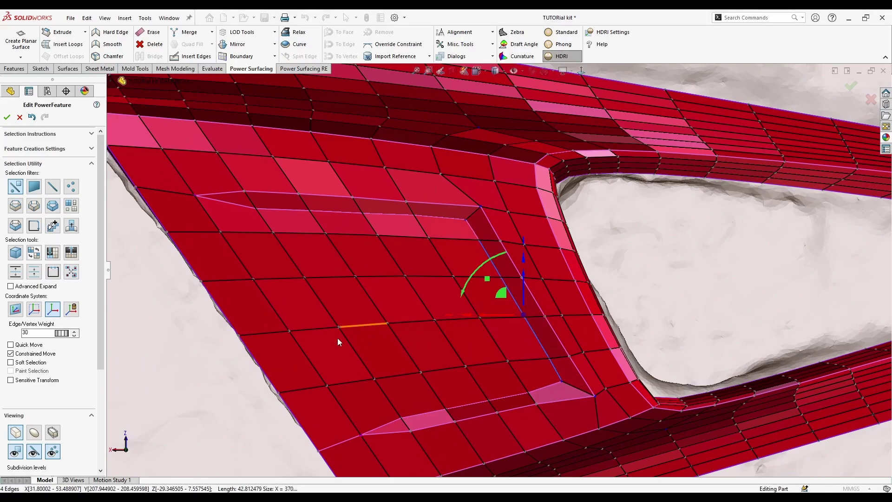
click(285, 374)
scroll(286, 375, down, 3)
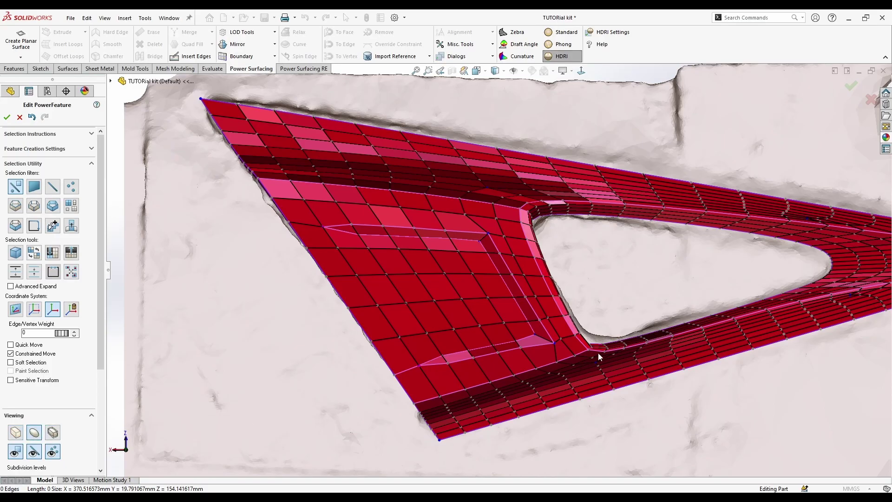
Show the smoothed surface, loop-select the second edge loop out from the window opening, and apply Standard shading with mesh edges hidden.
key(Tab)
middle_drag(620, 298, 670, 304)
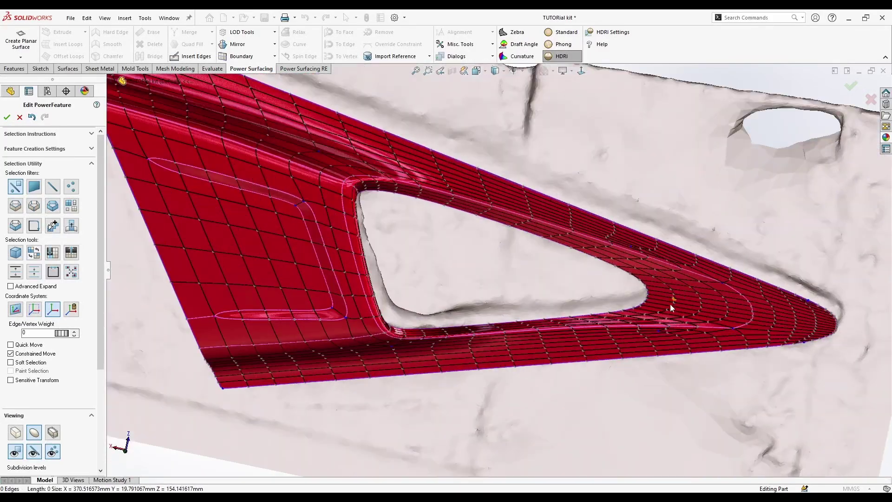
key(s)
click(744, 277)
scroll(718, 294, down, 3)
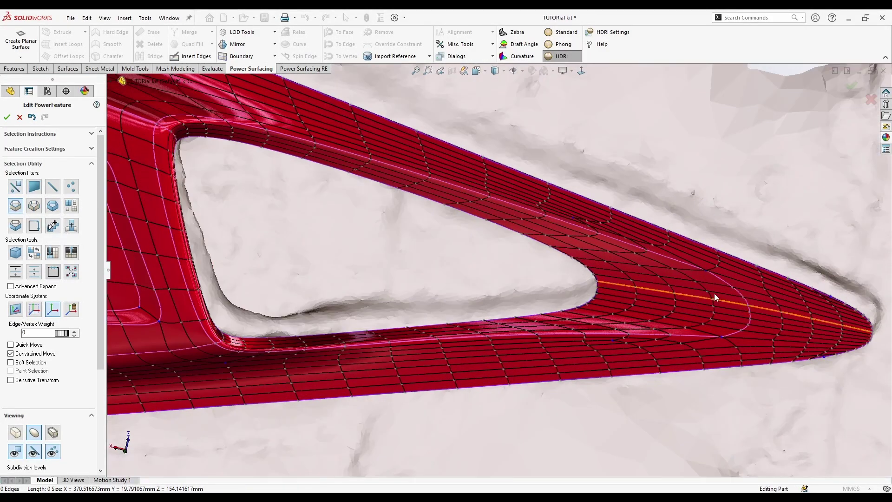
click(709, 295)
click(682, 296)
click(668, 283)
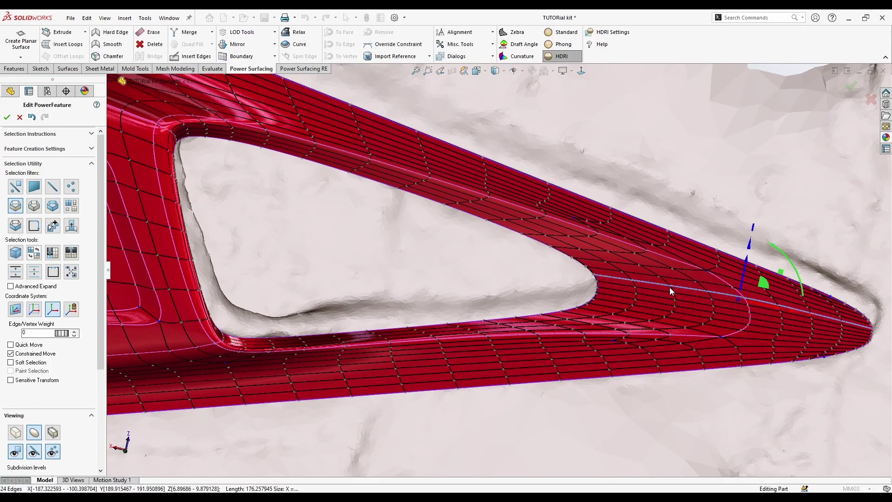
click(34, 451)
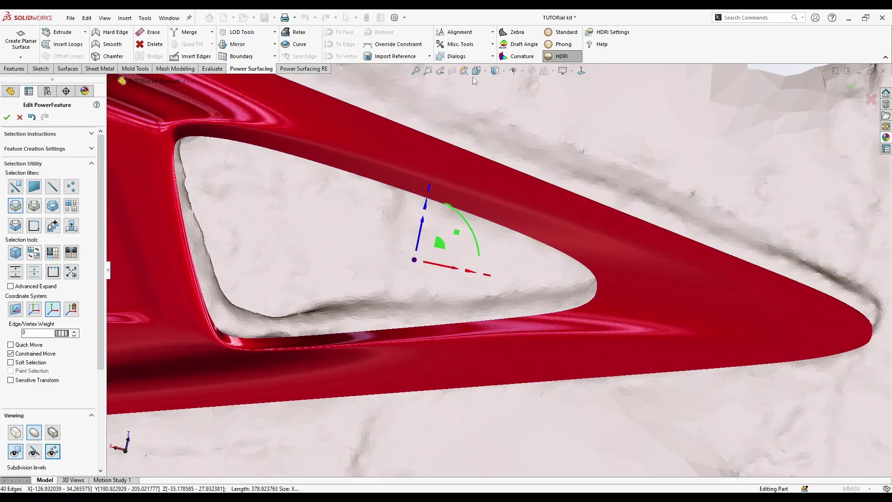
click(579, 36)
Try to move the selected loop about 1.2 mm along the triad's Y axis with Constrained Move off, and undo it.
middle_drag(309, 403, 454, 321)
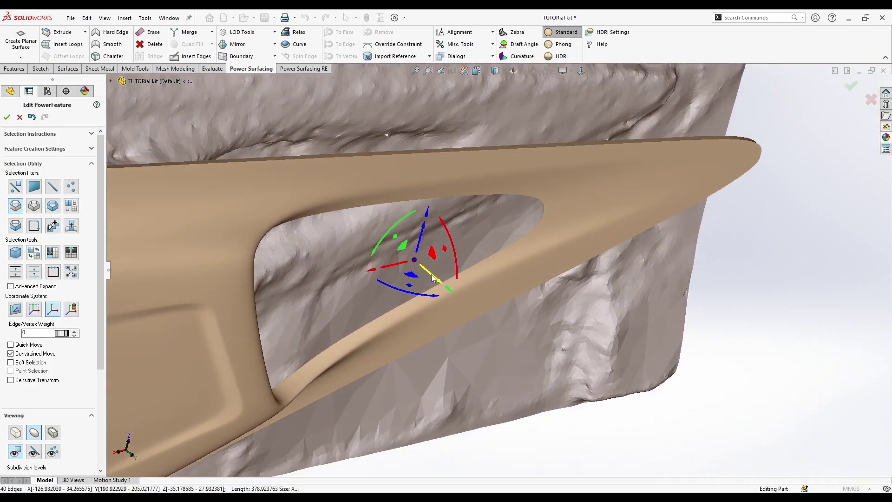
drag(432, 278, 424, 271)
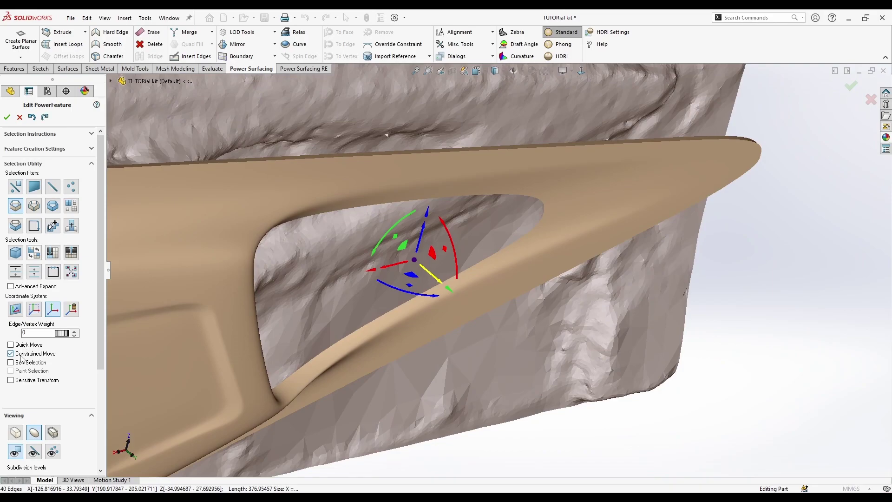
drag(428, 275, 428, 274)
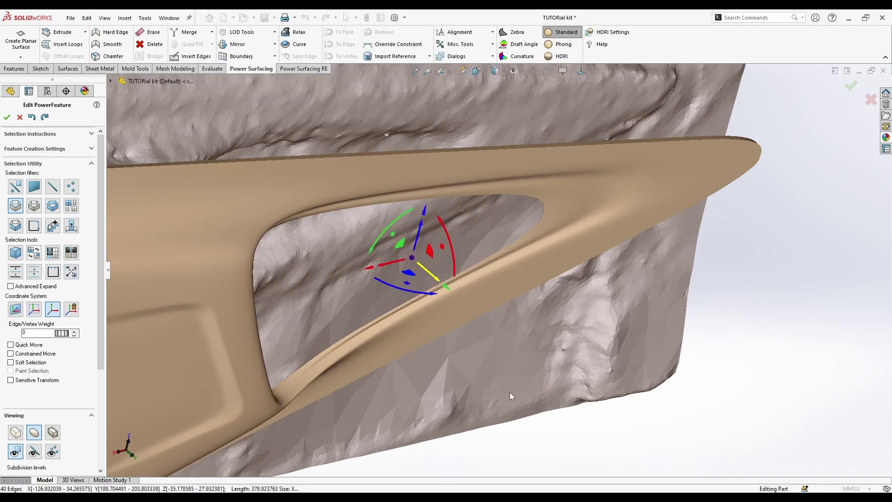
middle_drag(510, 392, 525, 290)
scroll(410, 370, up, 3)
scroll(402, 332, up, 2)
scroll(525, 290, down, 5)
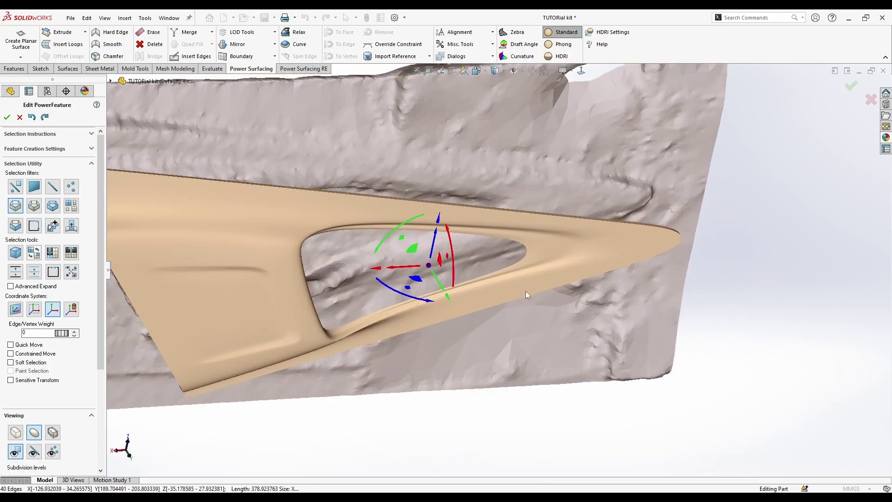
key(ctrl+z)
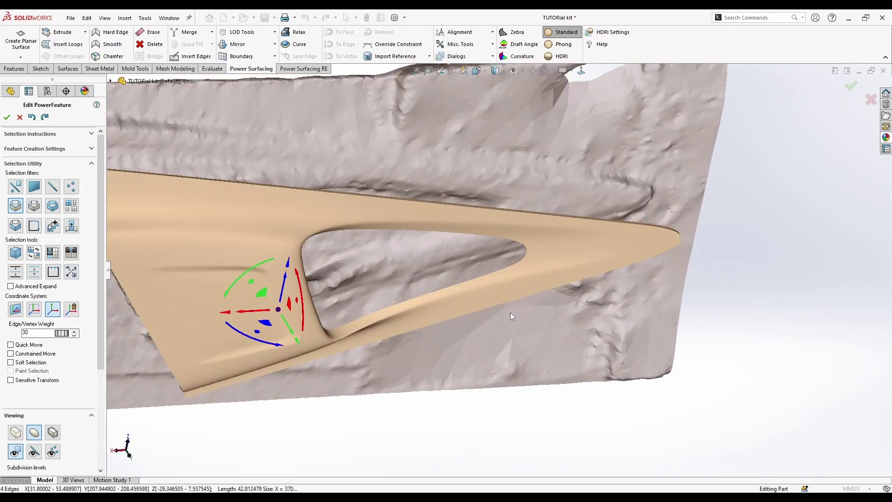
scroll(442, 274, down, 2)
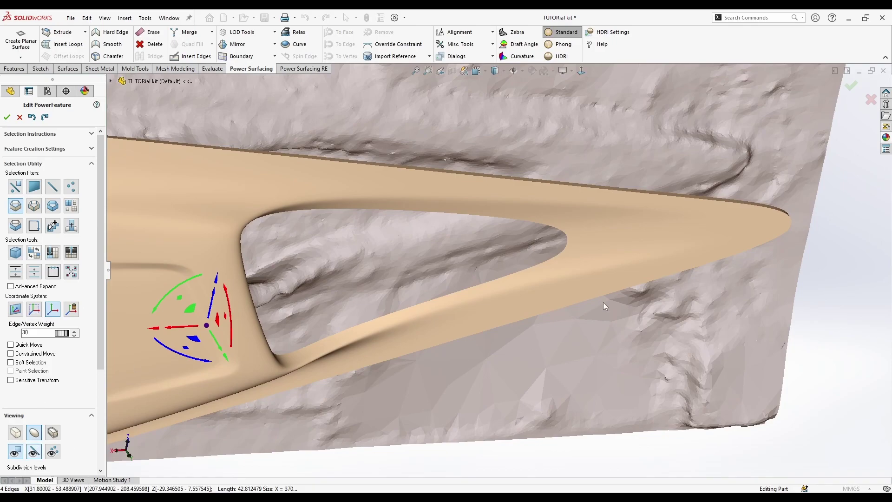
Show the mesh edges again and select the edge loop nearest to the window opening's boundary.
right_click(661, 246)
click(680, 223)
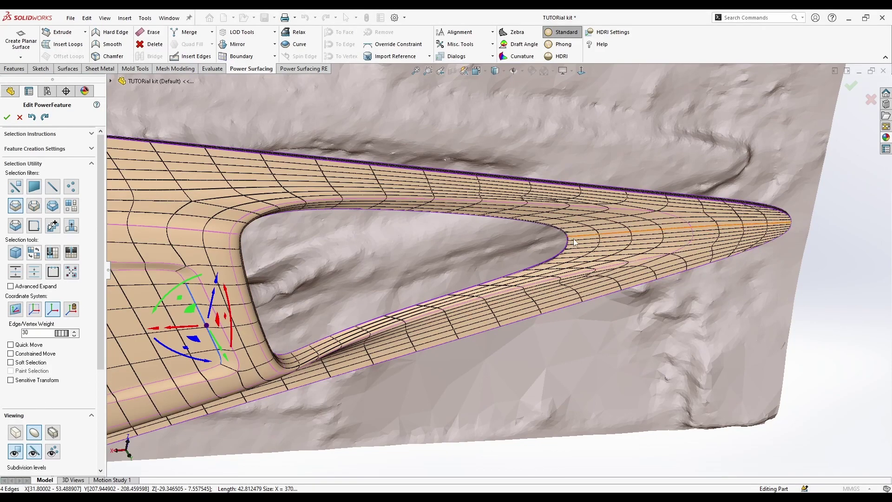
click(597, 231)
Try to move the loop nearest to the opening about 1.1 mm along the triad's Y axis, and undo the move.
middle_drag(371, 256, 424, 273)
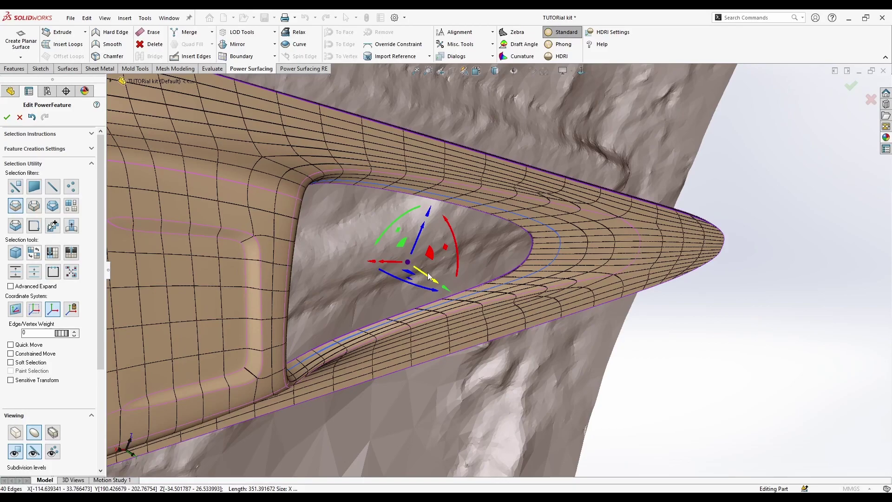
drag(429, 277, 424, 273)
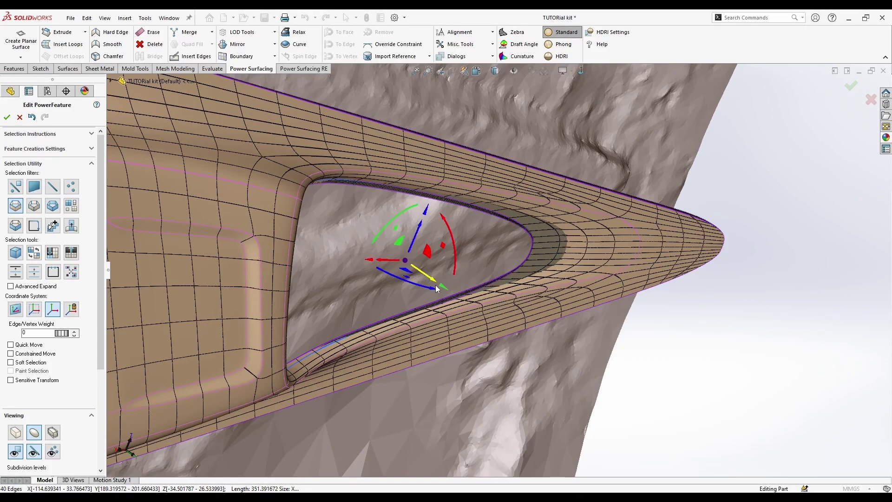
key(ctrl+z)
Display the control cage and slide the loop nearest to the opening slightly outward, away from the boundary, then clear the selection.
click(14, 432)
scroll(564, 231, down, 2)
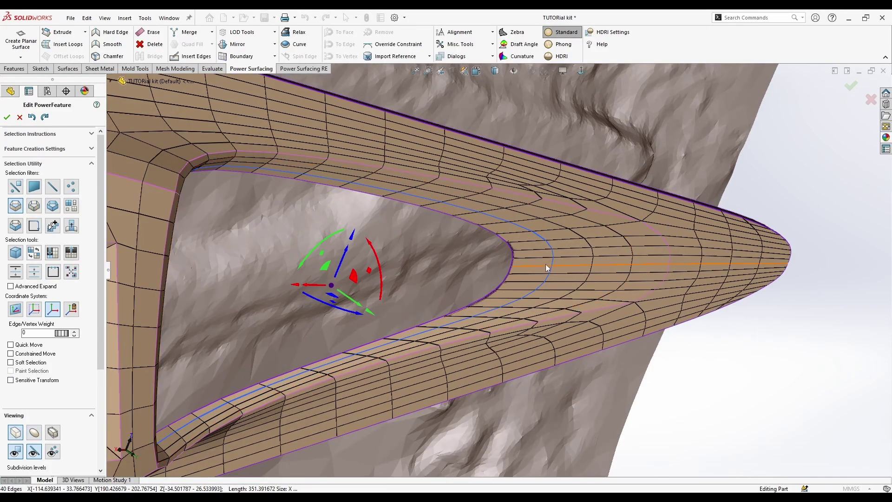
middle_drag(545, 264, 545, 279)
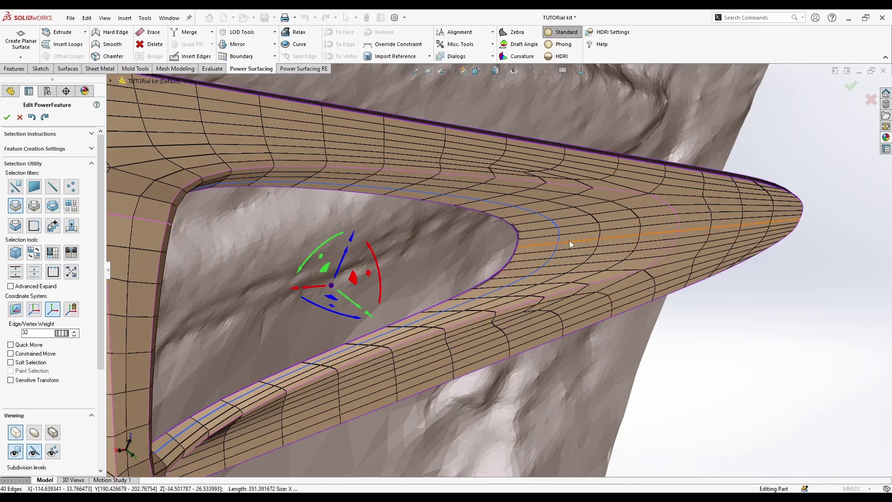
key(Escape)
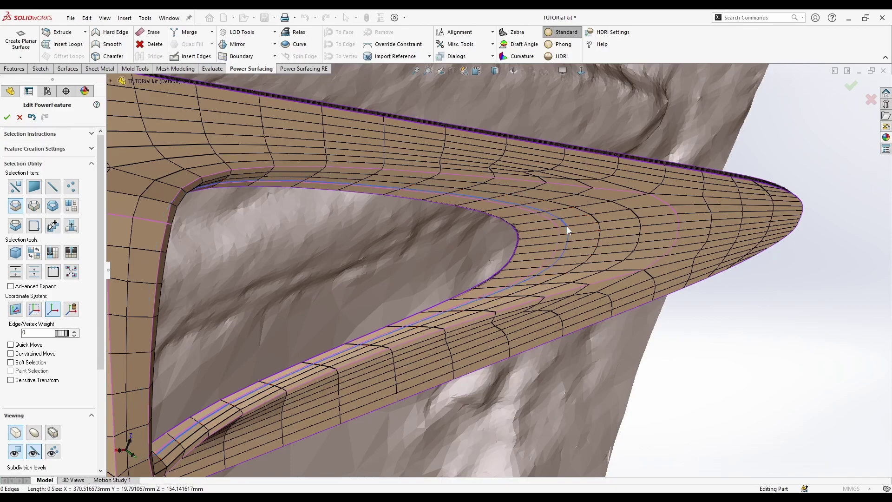
Reselect the slid loop, move it about 0.3 mm in negative Y, and display the smoothed surface with mesh edges hidden.
right_click(568, 230)
double_click(519, 275)
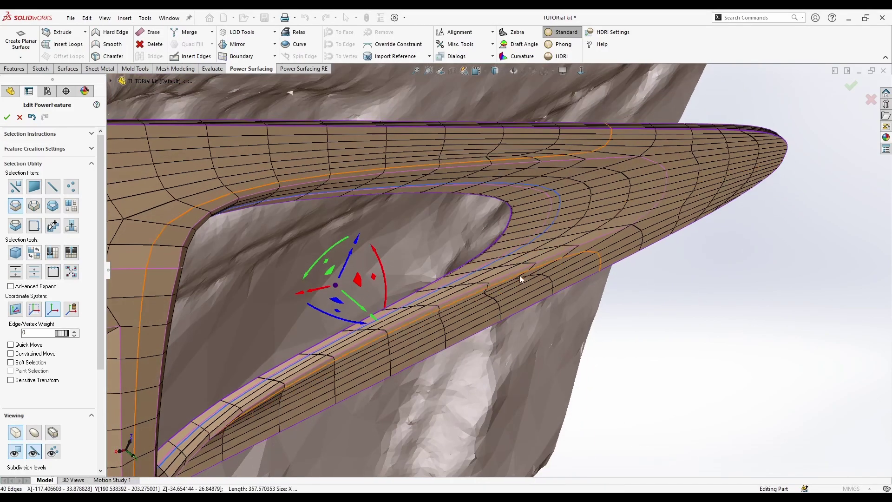
mouse_move(362, 312)
mouse_down()
mouse_move(353, 299)
mouse_move(350, 321)
mouse_up()
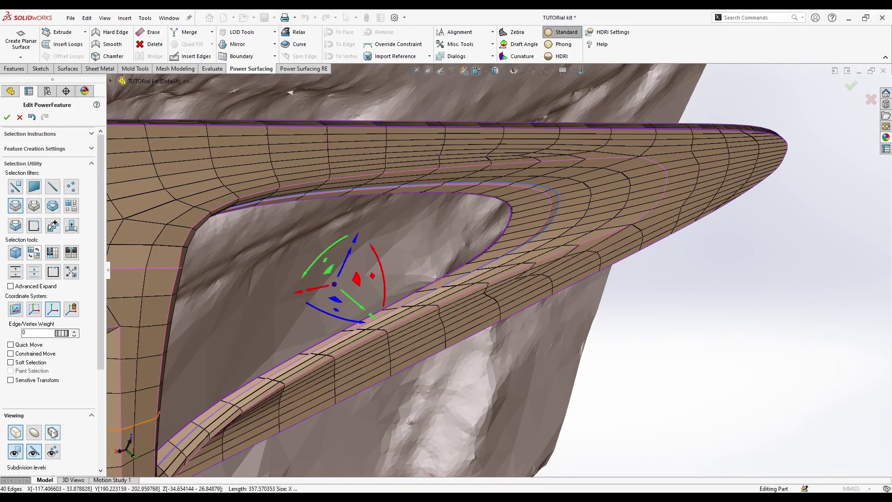
middle_drag(522, 359, 379, 402)
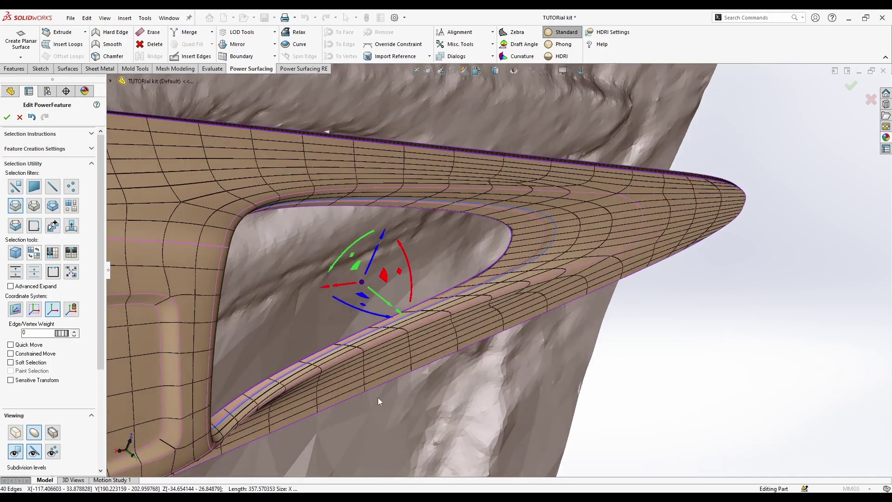
click(34, 453)
middle_drag(478, 403, 539, 344)
middle_drag(445, 331, 422, 227)
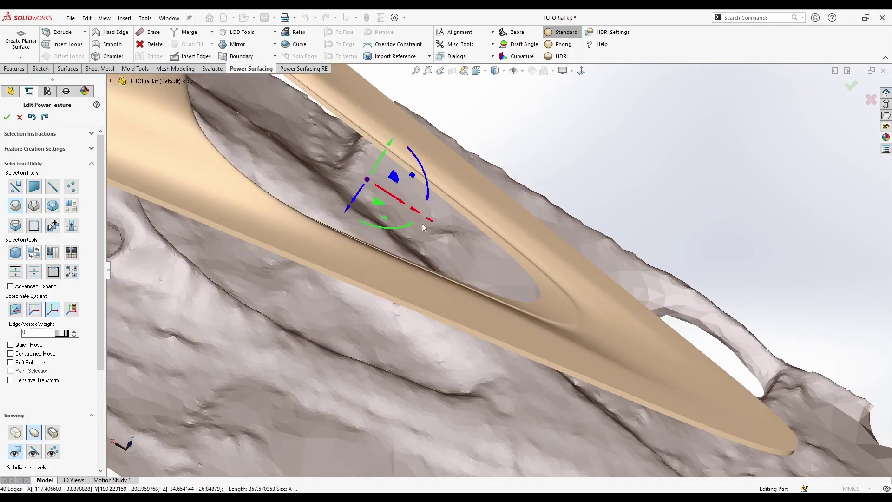
Move the loop around the opening back about 0.9 mm in positive Y, then clear the selection and review the whole panel.
drag(384, 166, 378, 167)
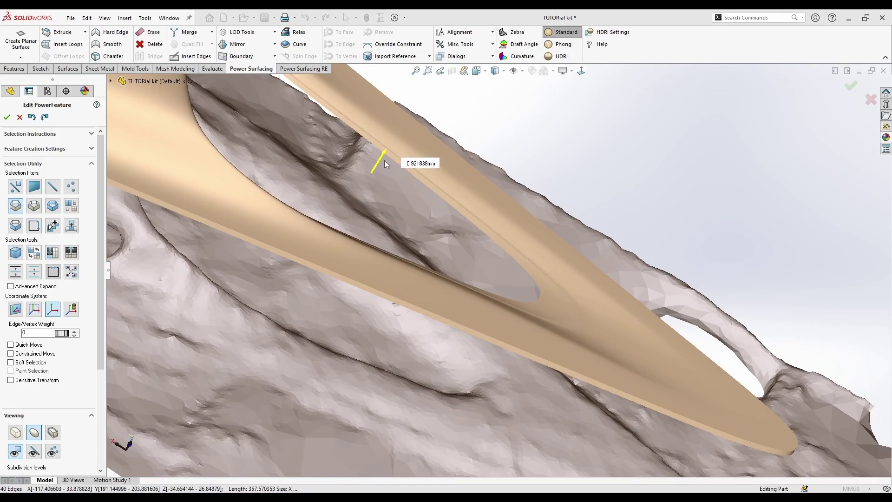
drag(385, 161, 386, 160)
click(584, 177)
scroll(576, 255, up, 5)
middle_drag(571, 332, 585, 284)
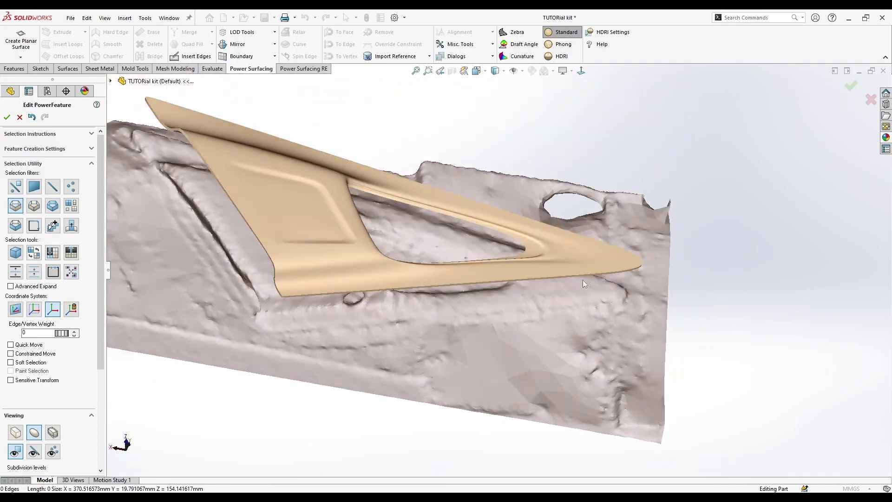
Undo the last changes made to the loop around the window opening.
scroll(489, 246, down, 2)
key(ctrl+z)
key(ctrl+z)
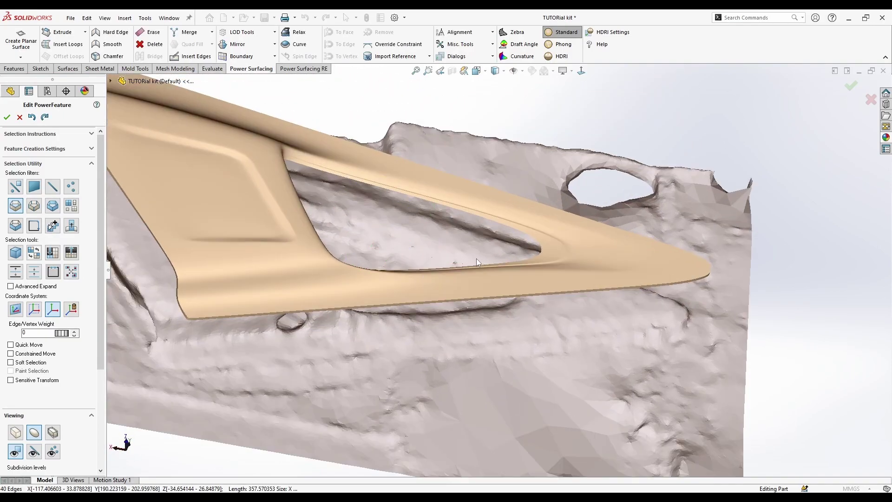
key(ctrl+z)
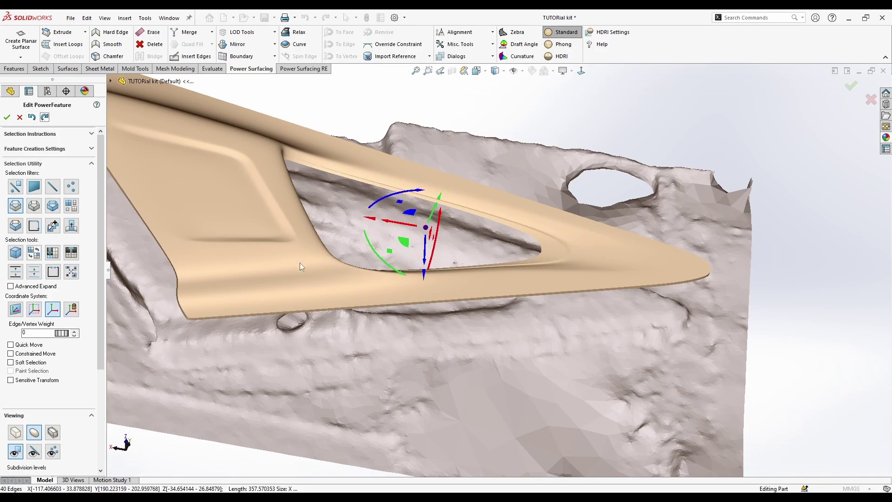
Accept the edited PowerFeature to rebuild the panel as a solid body.
middle_drag(300, 266, 511, 241)
scroll(291, 416, up, 4)
click(842, 86)
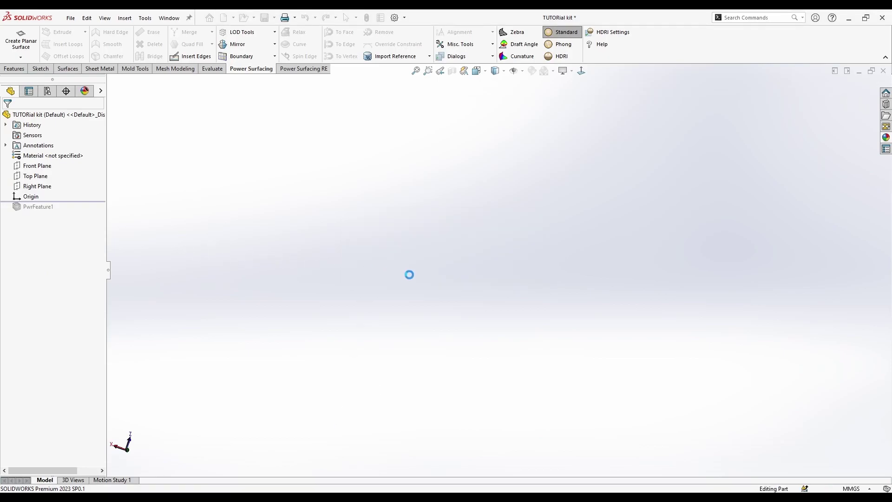
Adjust the view settings for the solid panel, including shadows in shaded mode.
middle_drag(444, 230, 483, 116)
click(570, 94)
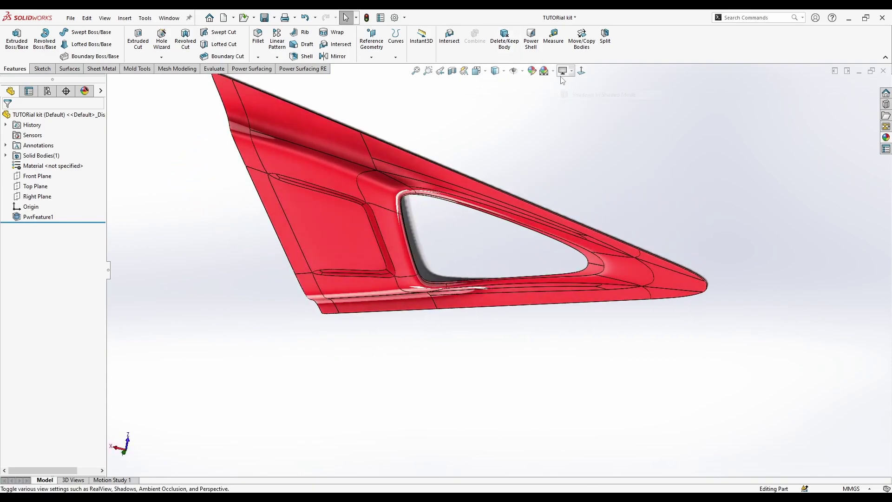
click(564, 115)
middle_drag(564, 115, 474, 134)
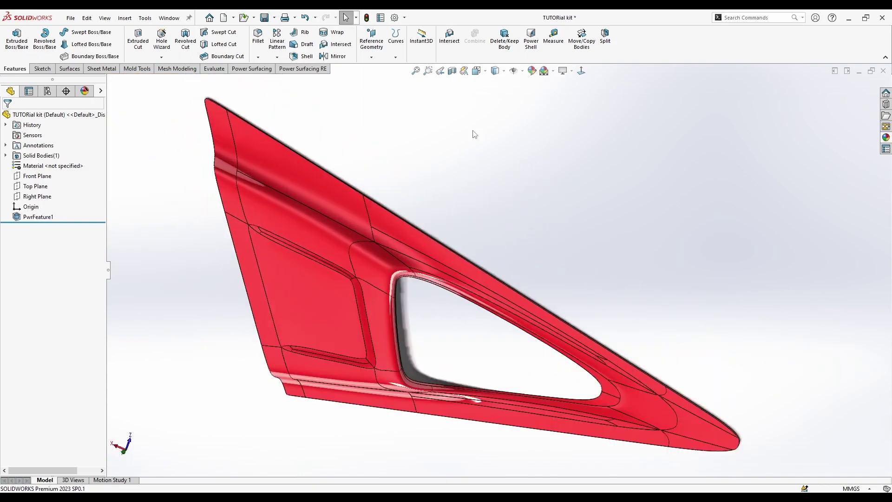
Cycle through the display scenes and inspect the red panel's reflections and shadow from several angles.
click(548, 74)
scroll(488, 260, up, 1)
scroll(446, 283, down, 2)
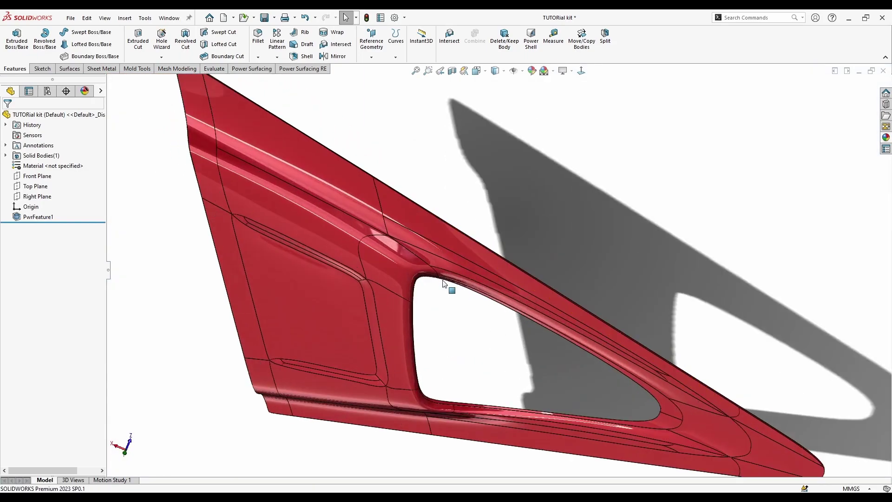
middle_drag(467, 359, 497, 320)
click(545, 71)
middle_drag(581, 241, 692, 437)
scroll(697, 439, down, 3)
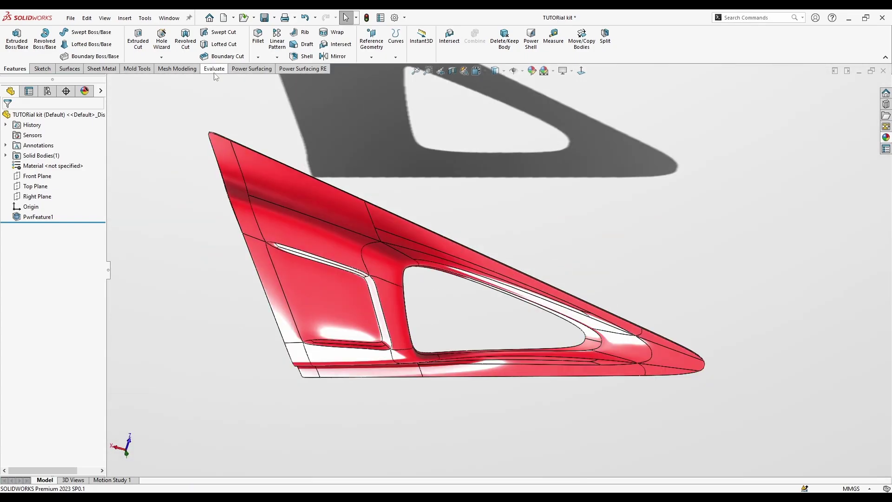
Check the panel's surface quality with the curvature and zebra stripes displays, and turn both off.
click(214, 69)
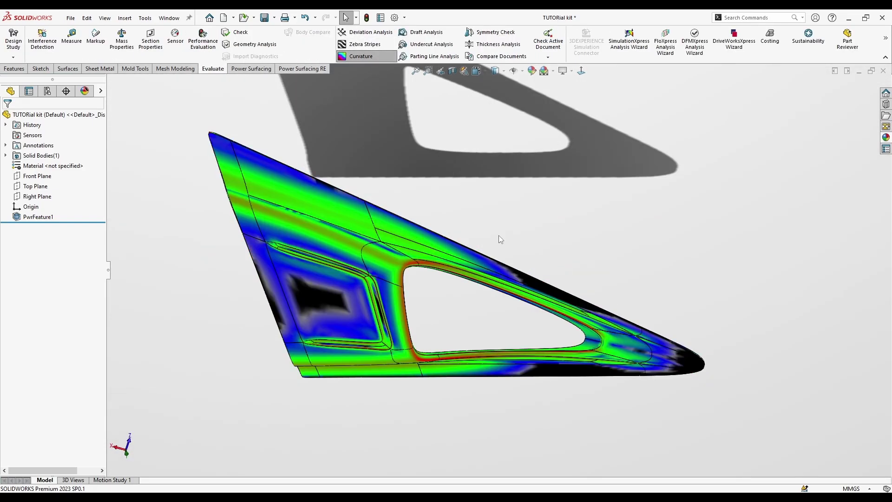
middle_drag(499, 235, 348, 129)
click(364, 44)
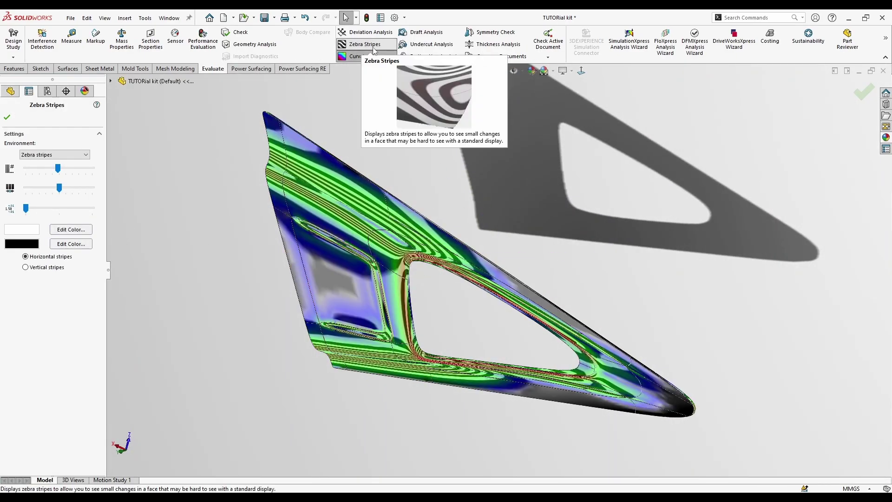
click(372, 54)
middle_drag(548, 250, 544, 186)
click(367, 46)
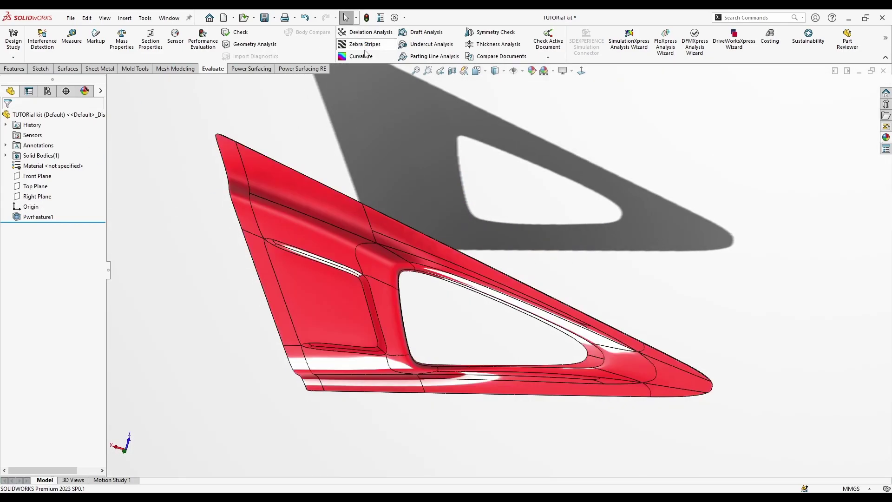
middle_drag(468, 198, 440, 209)
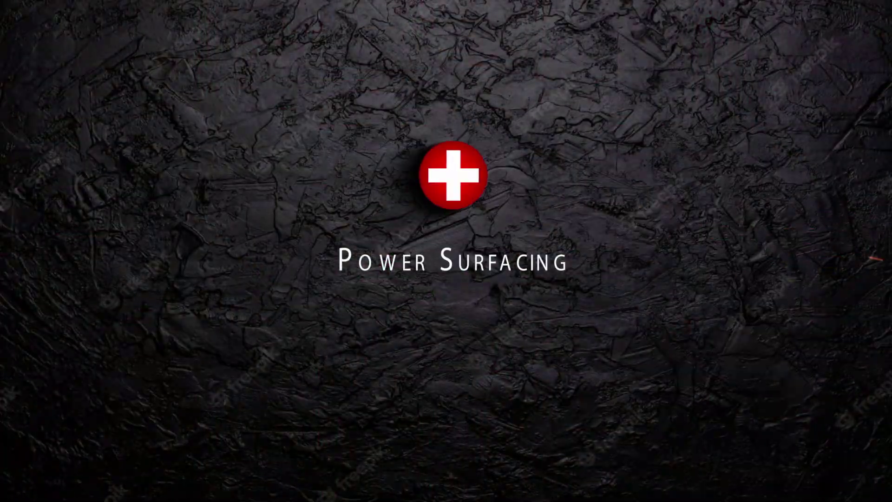